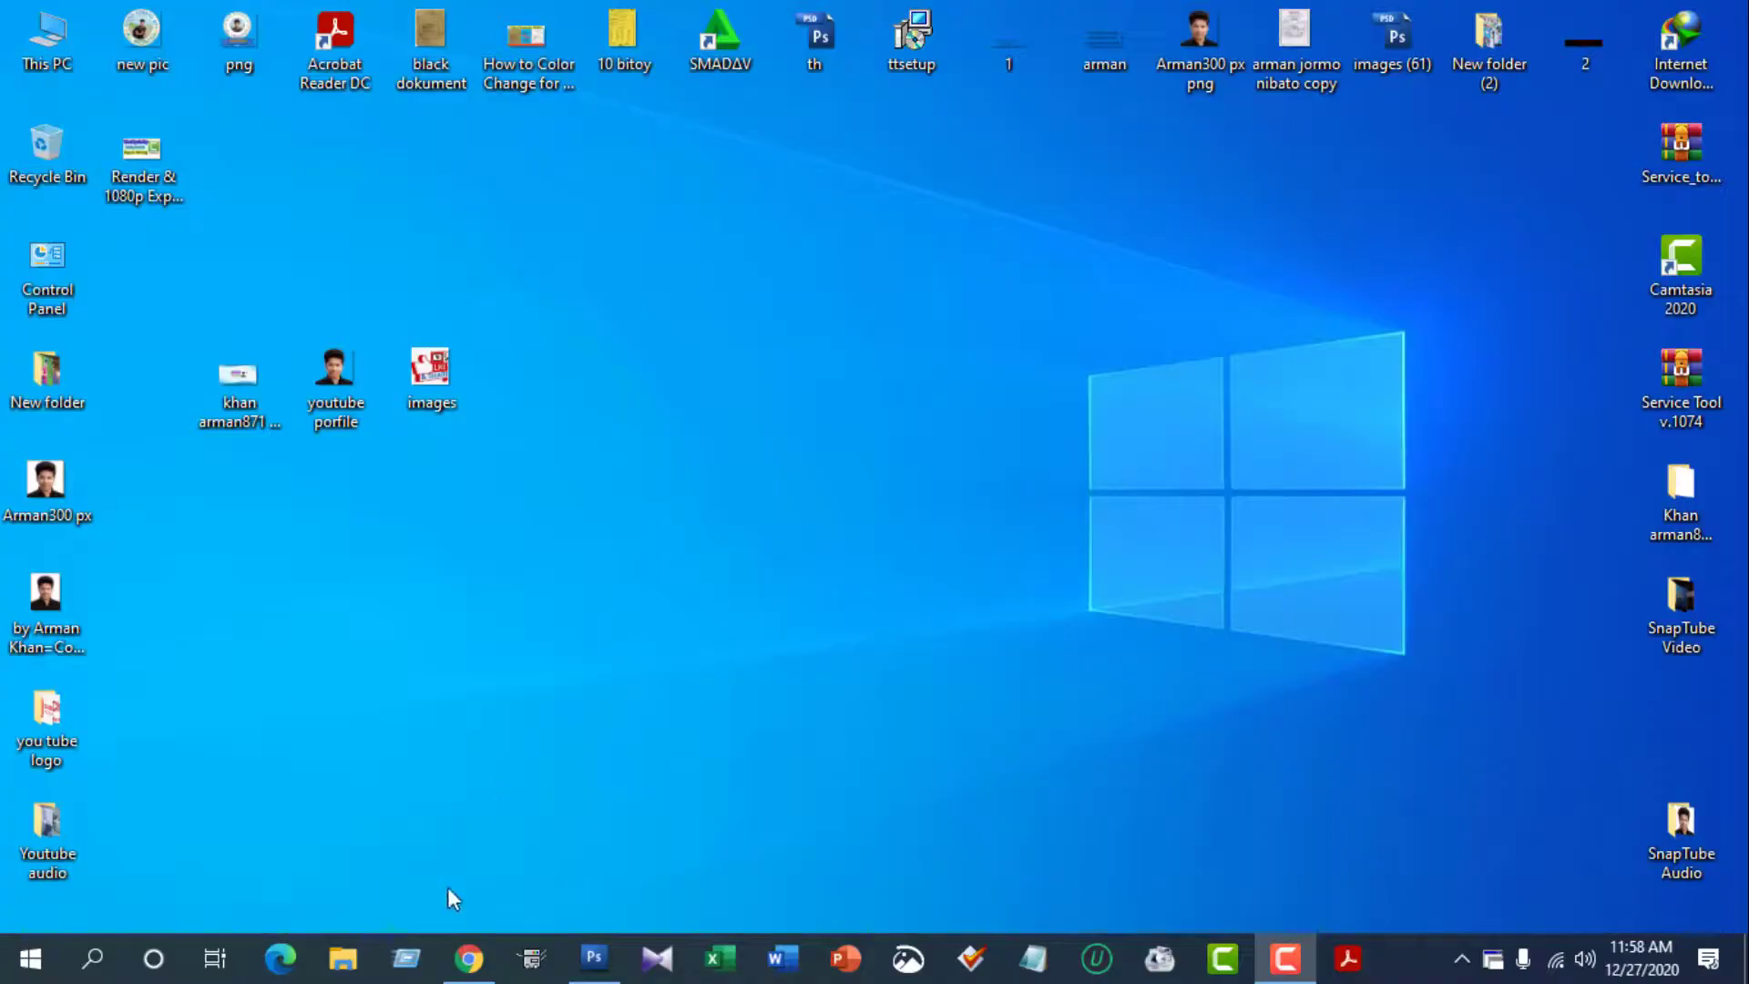
- Launch Google Chrome from the Windows taskbar
{"action": "left_click", "coordinate": [467, 956]}
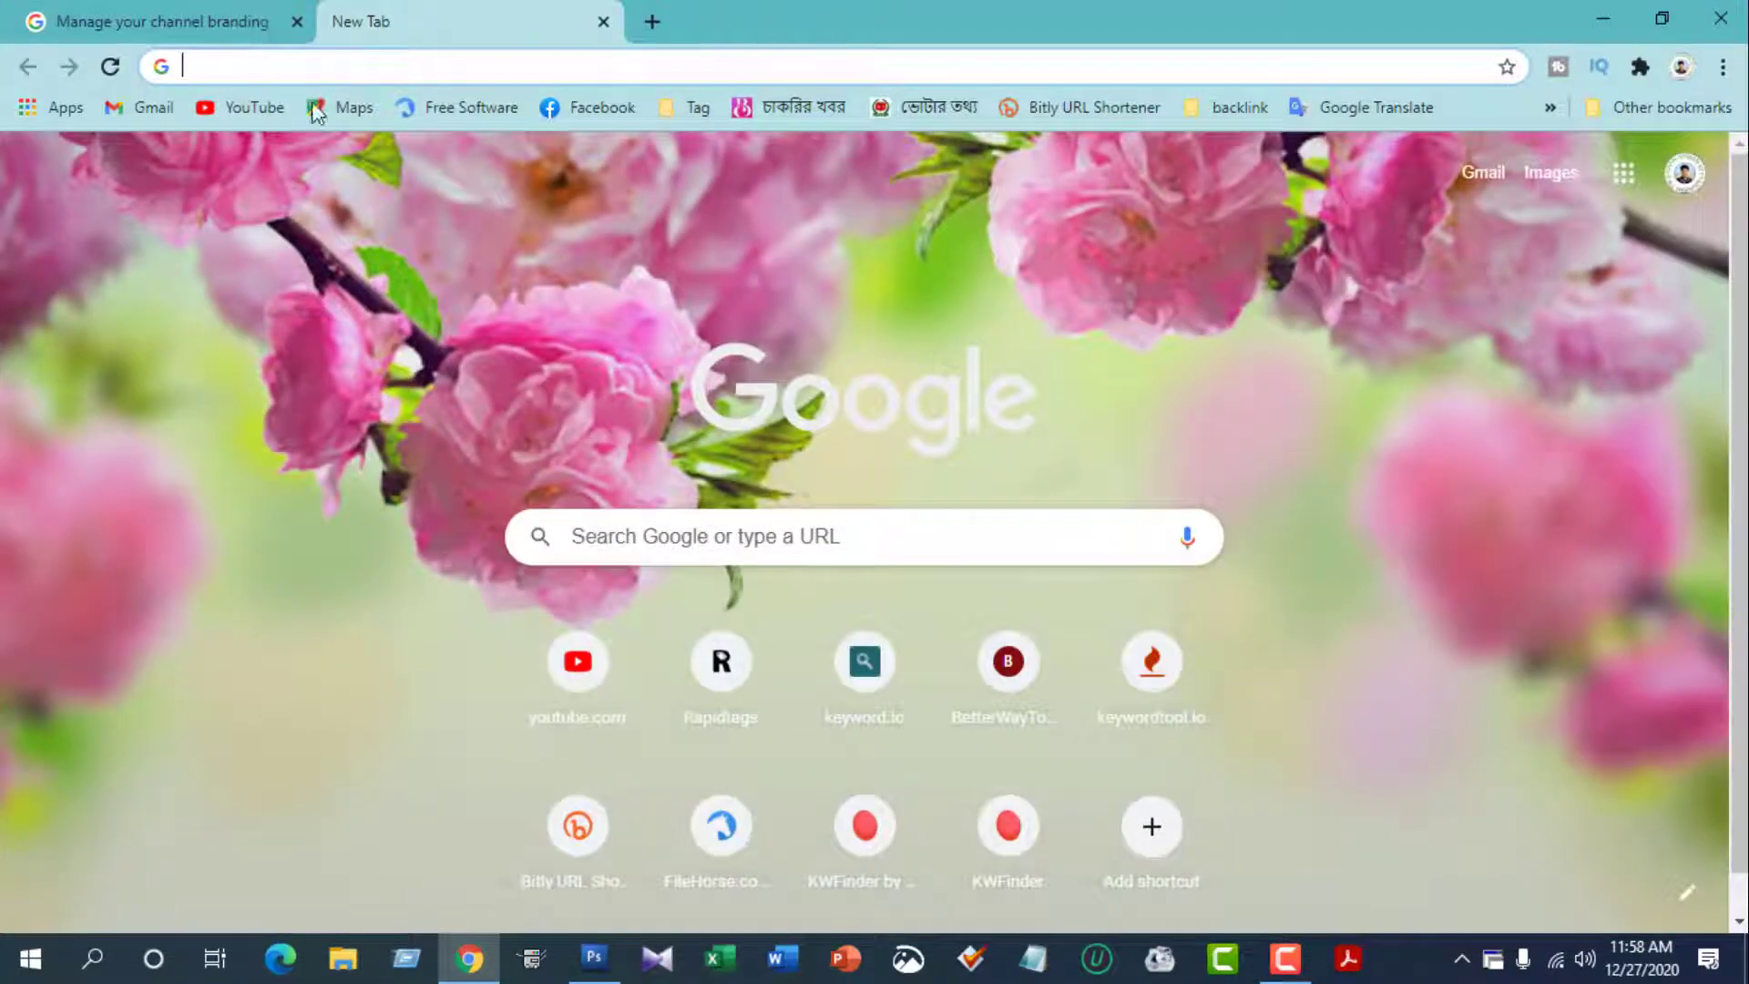
- Go to your own YouTube channel page through the account menu
{"action": "left_click", "coordinate": [238, 108]}
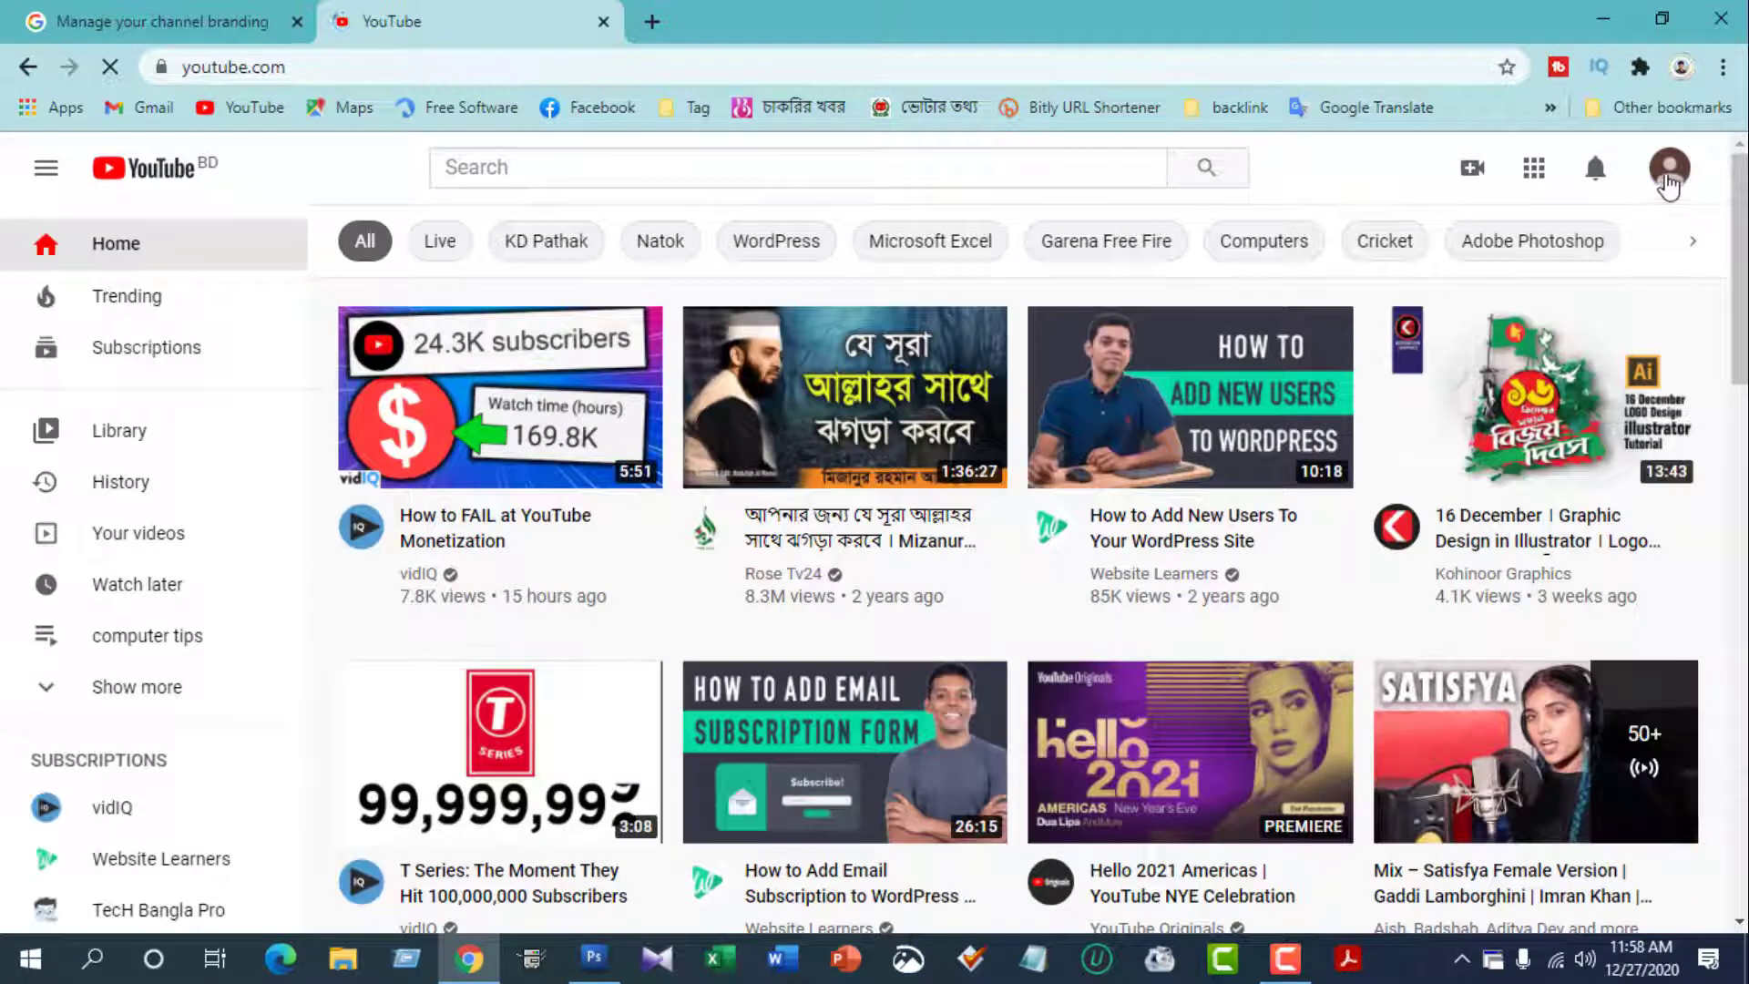
{"action": "left_click", "coordinate": [1668, 173]}
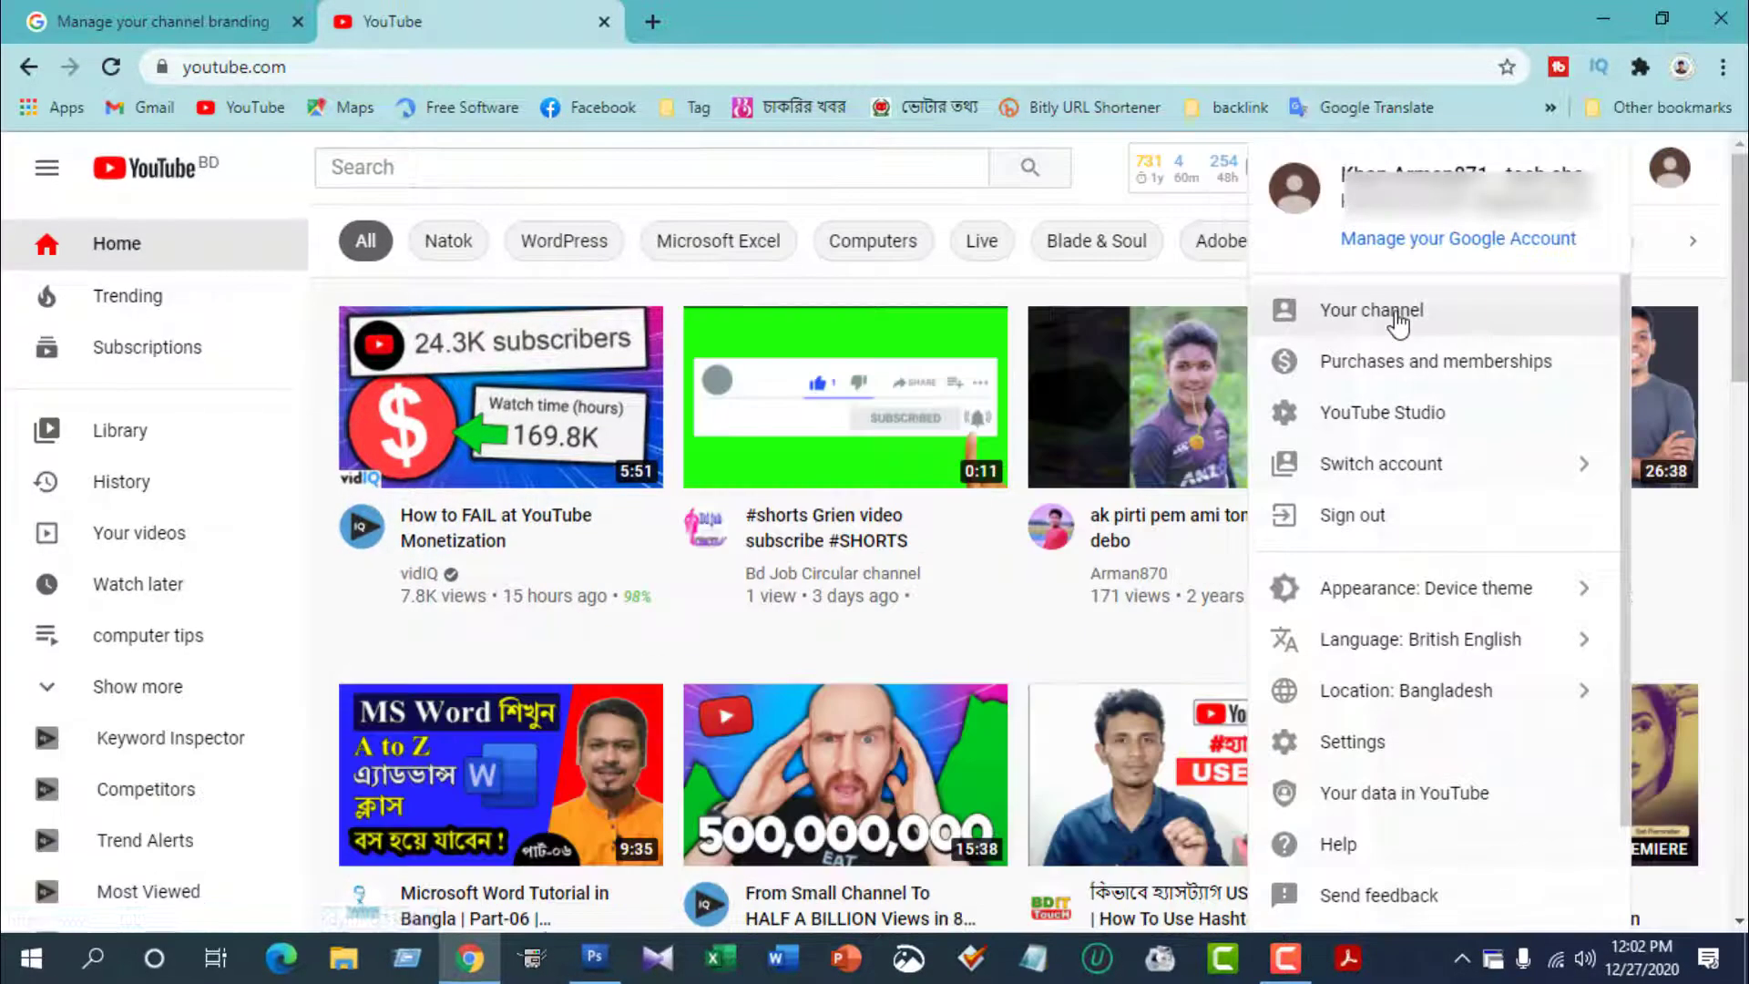
{"action": "left_click", "coordinate": [1396, 319]}
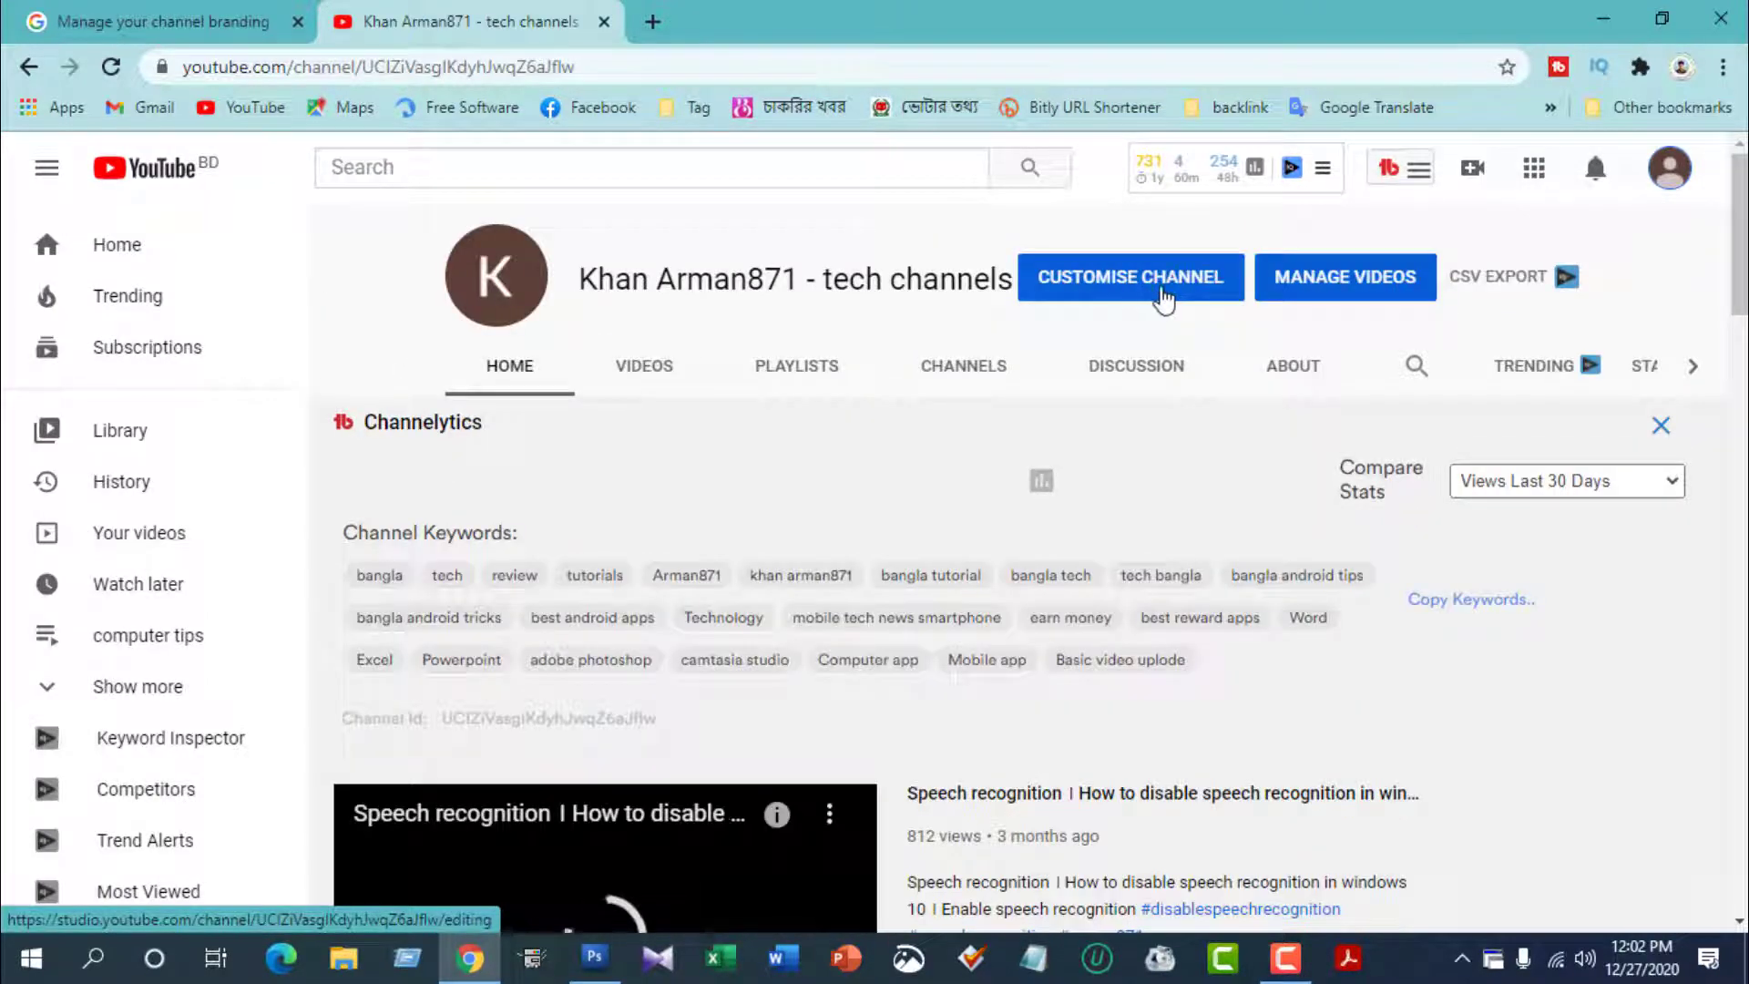
- Open Customise Channel in YouTube Studio and close the old channel page tab
{"action": "left_click", "coordinate": [1174, 272]}
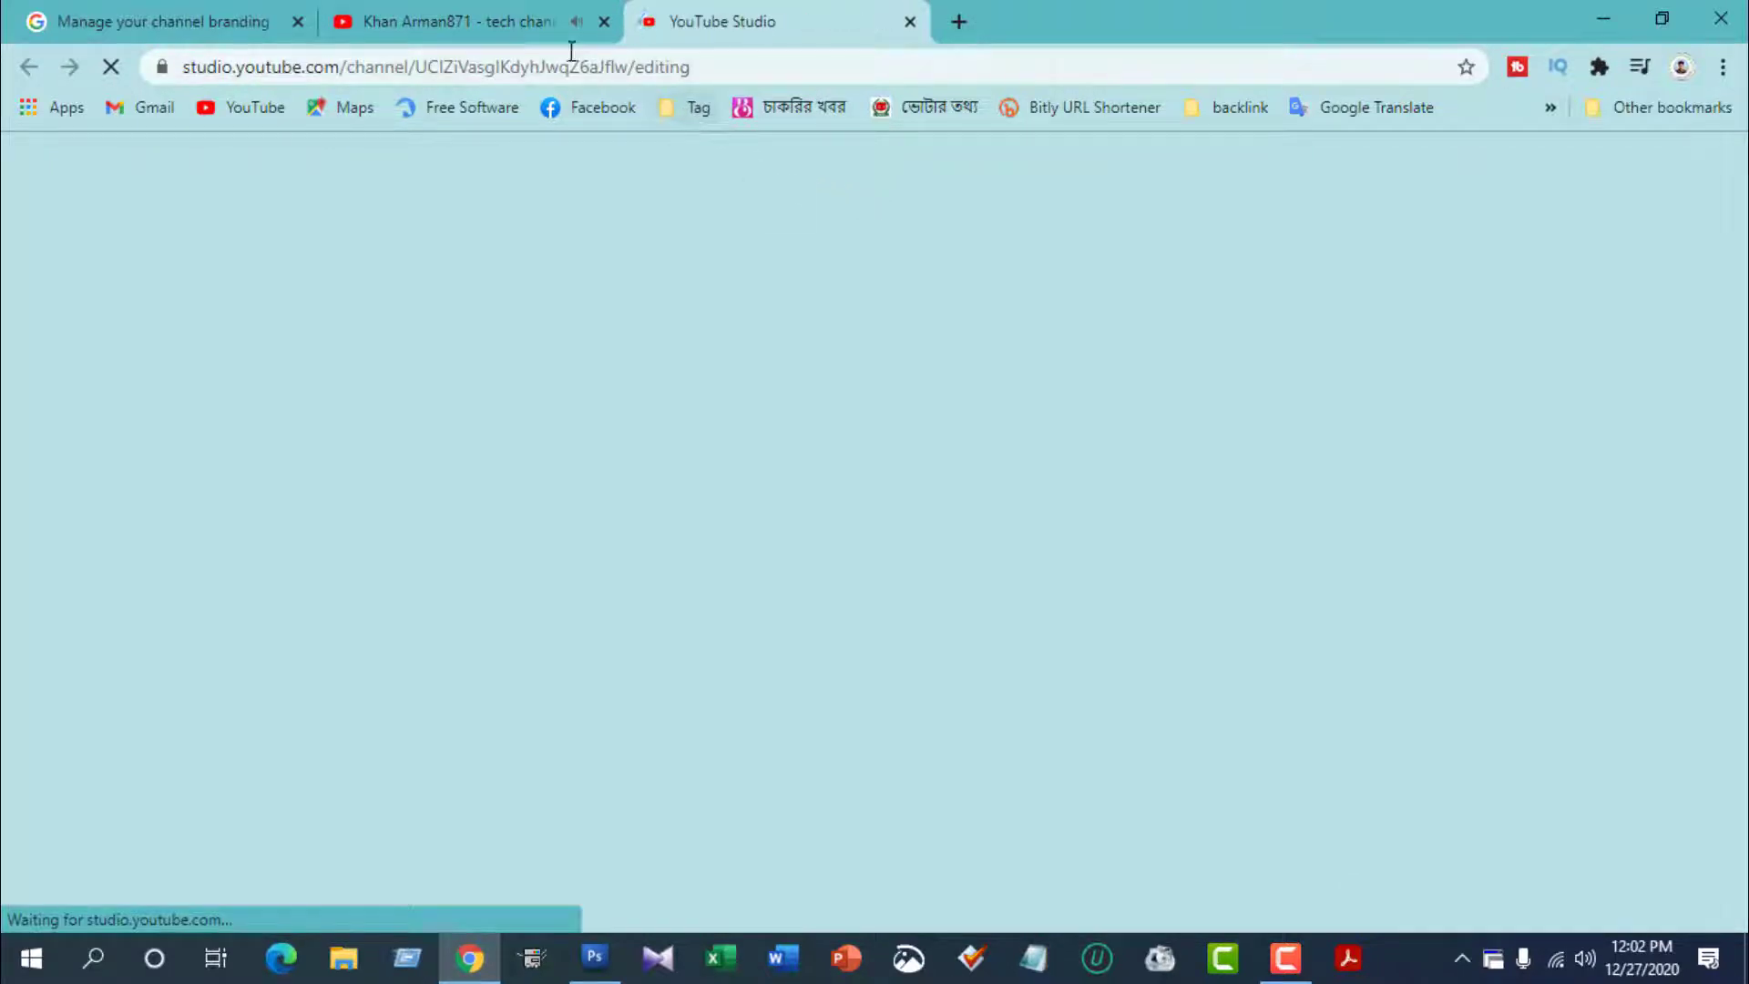
{"action": "left_click", "coordinate": [544, 24]}
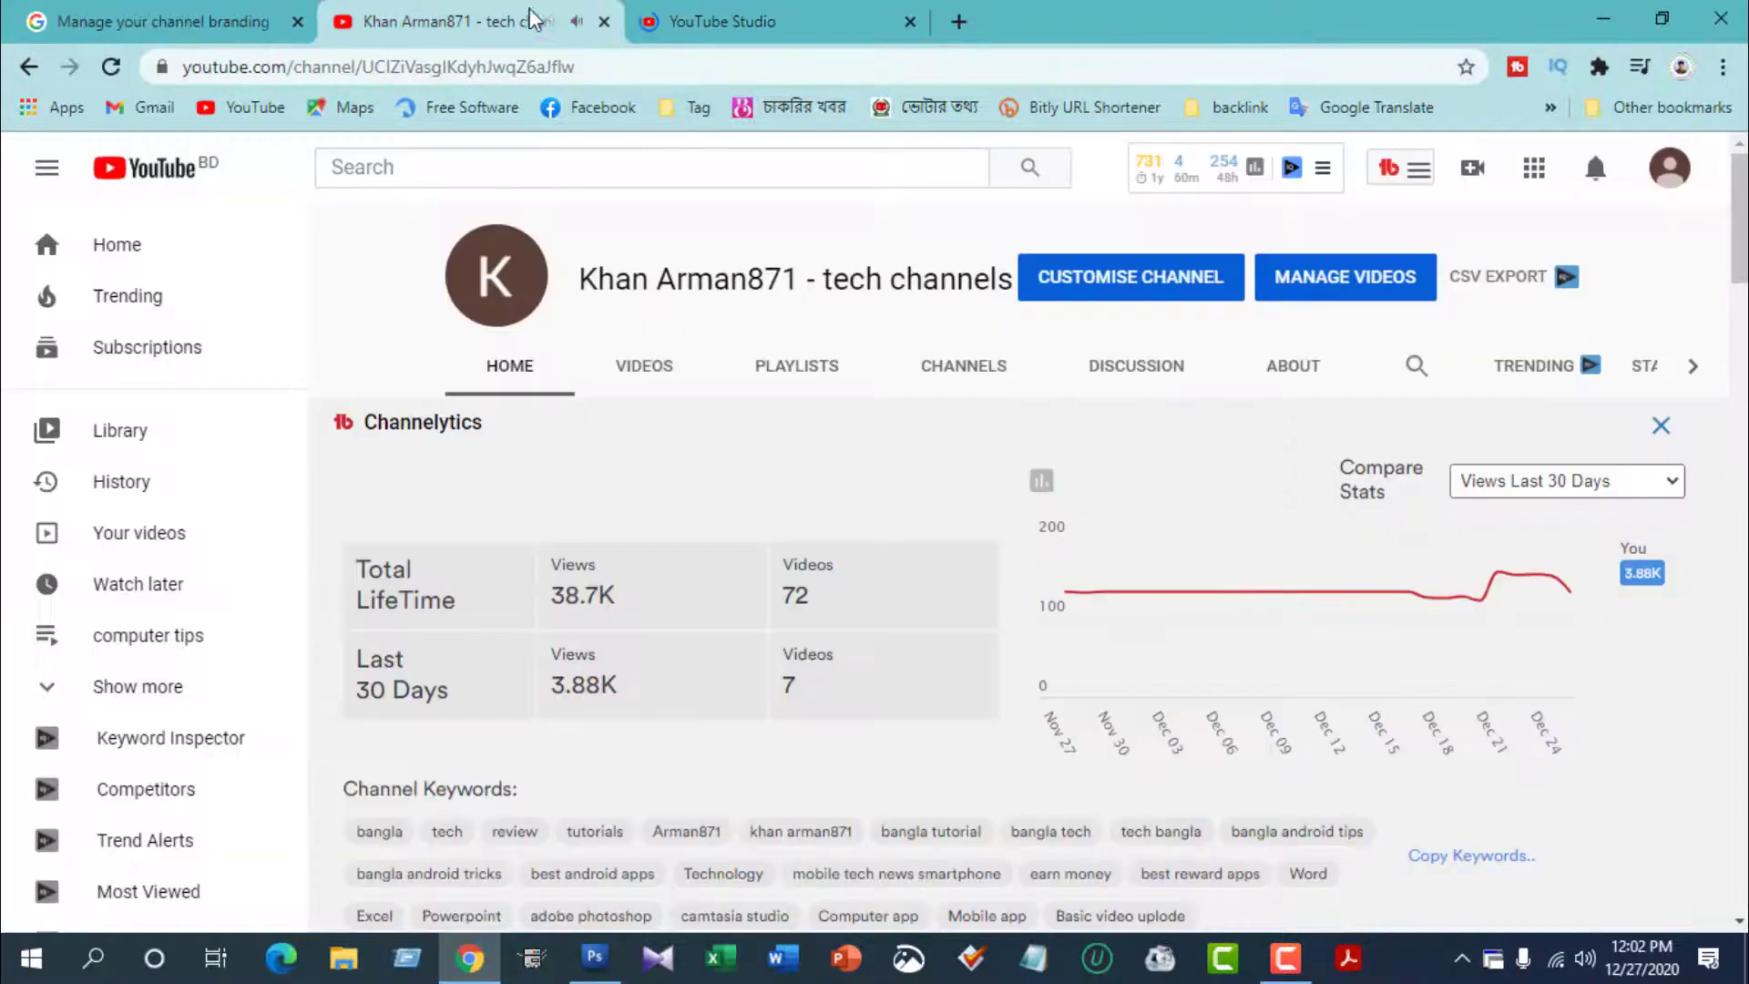
{"action": "left_click", "coordinate": [603, 24]}
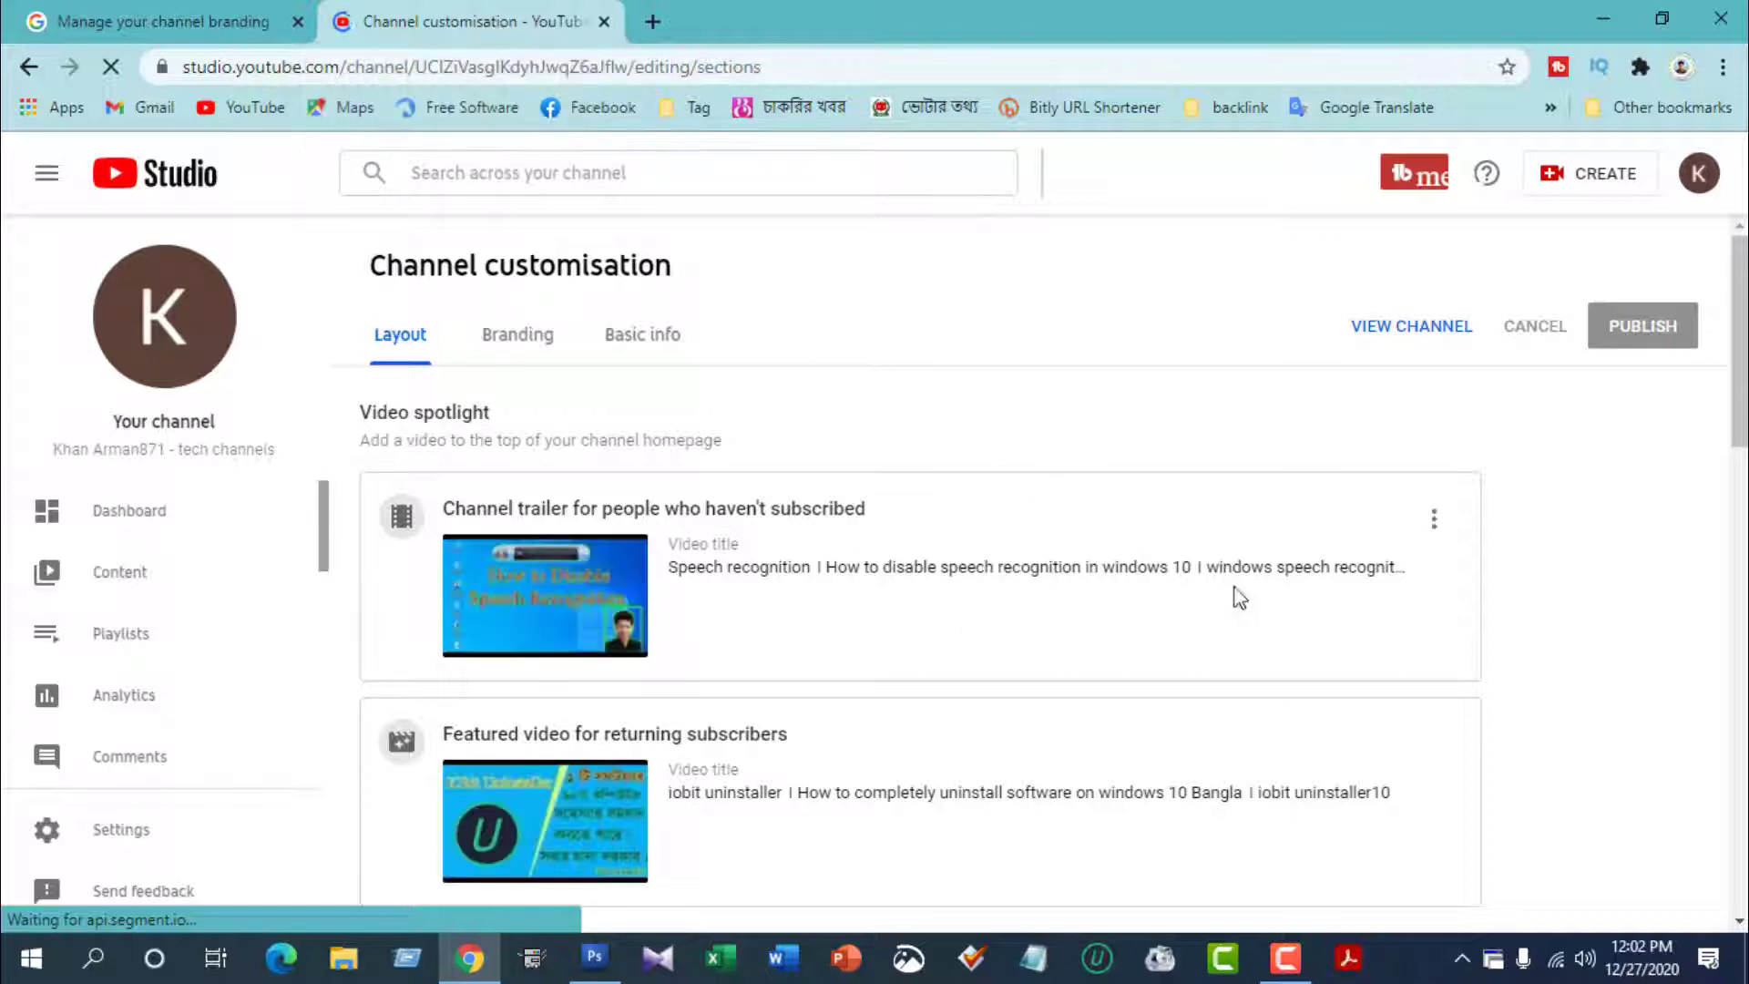
- Review the Branding tab sections, noting the profile picture's recommended 98 × 98 px size
{"action": "left_click", "coordinate": [533, 346]}
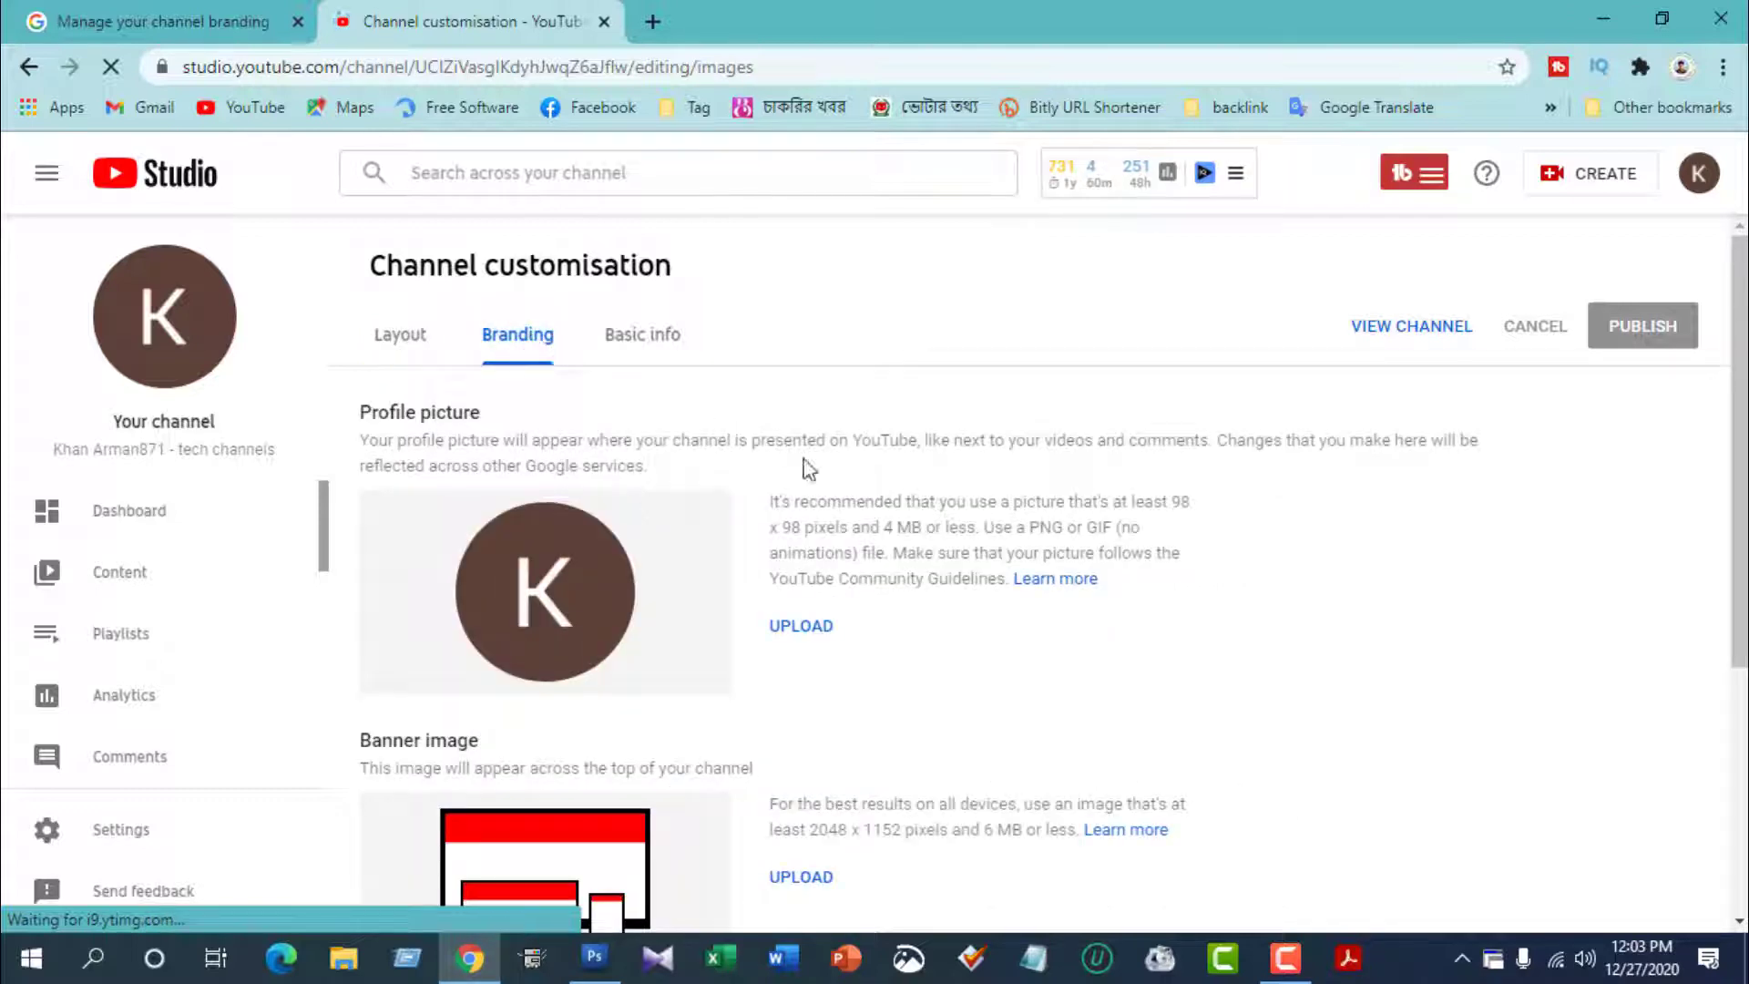
{"action": "scroll", "coordinate": [691, 418], "scroll_direction": "down", "scroll_amount": 3}
{"action": "scroll", "coordinate": [577, 527], "scroll_direction": "up", "scroll_amount": 3}
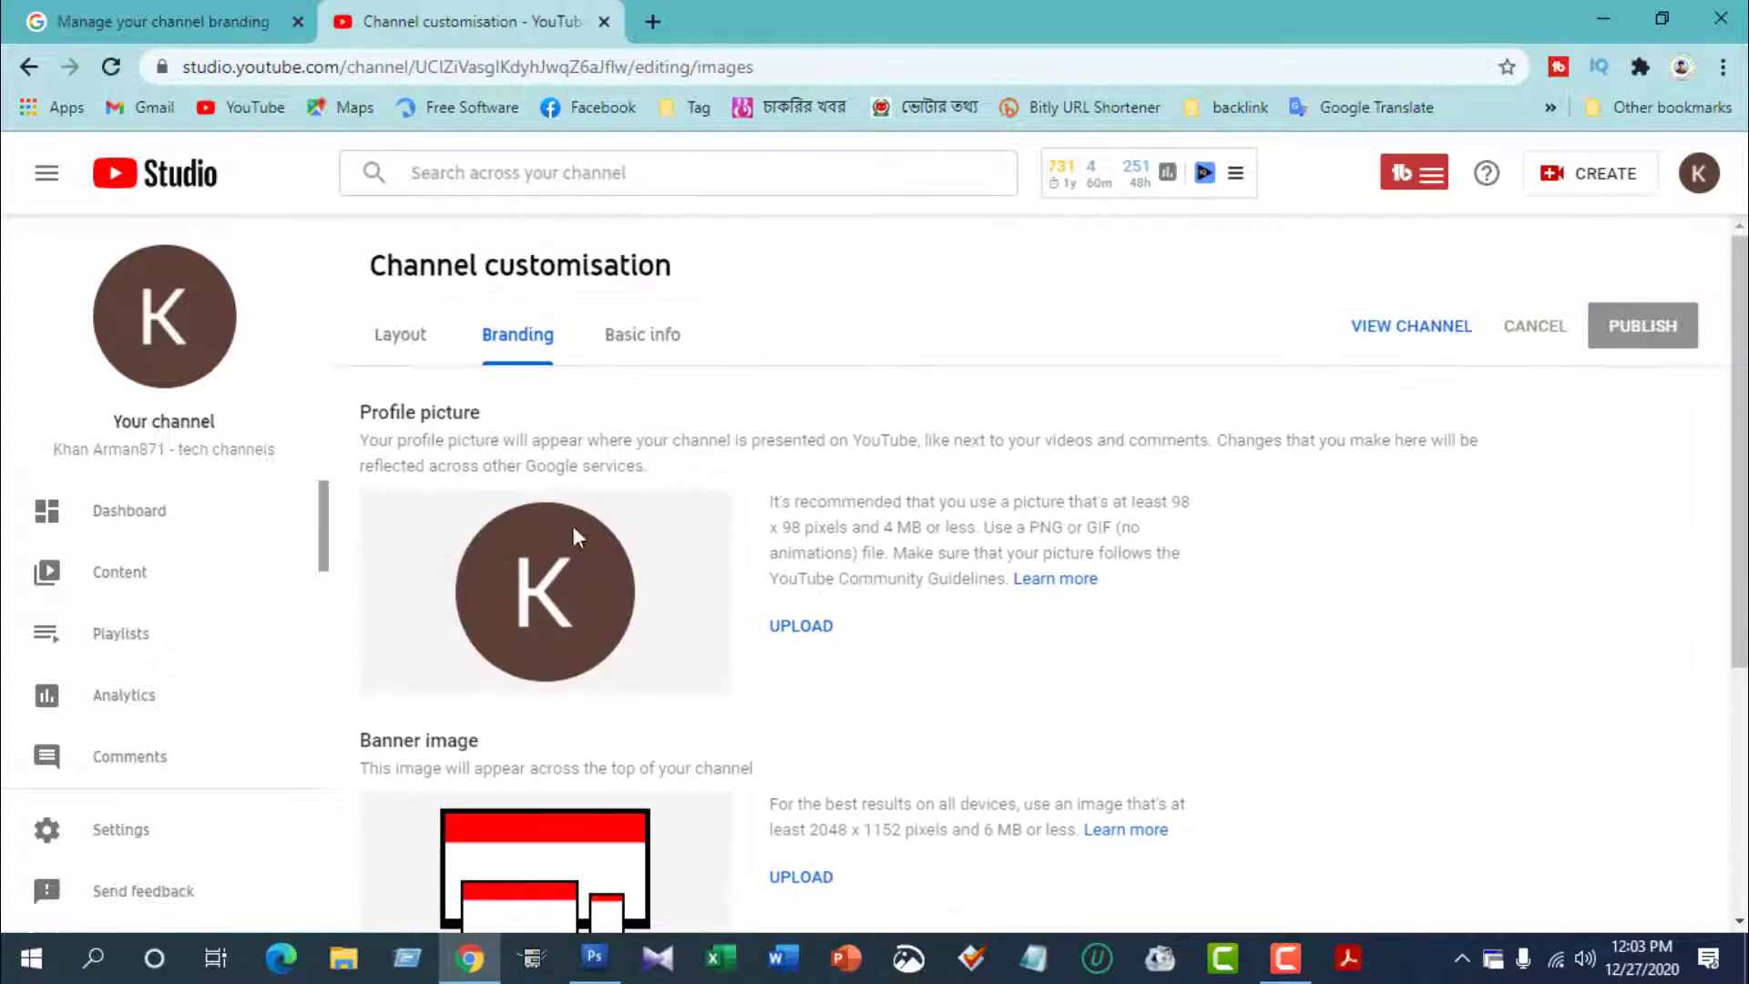
{"action": "scroll", "coordinate": [702, 656], "scroll_direction": "down", "scroll_amount": 4}
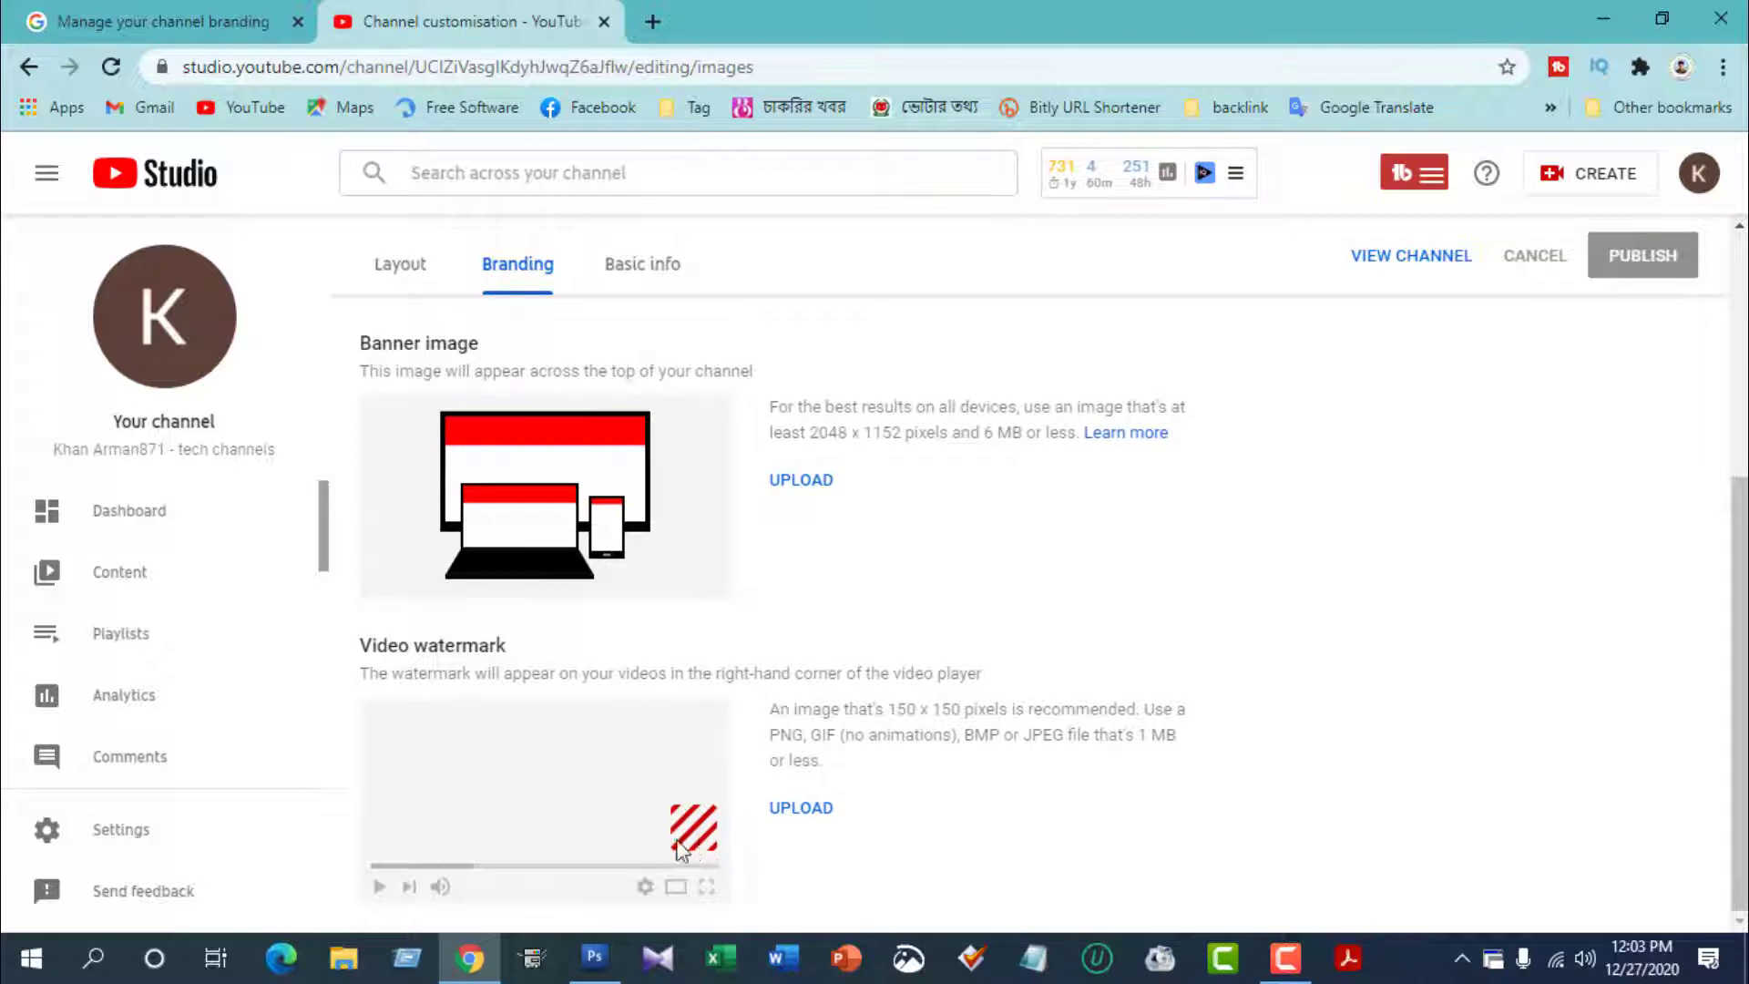
{"action": "scroll", "coordinate": [624, 417], "scroll_direction": "up", "scroll_amount": 4}
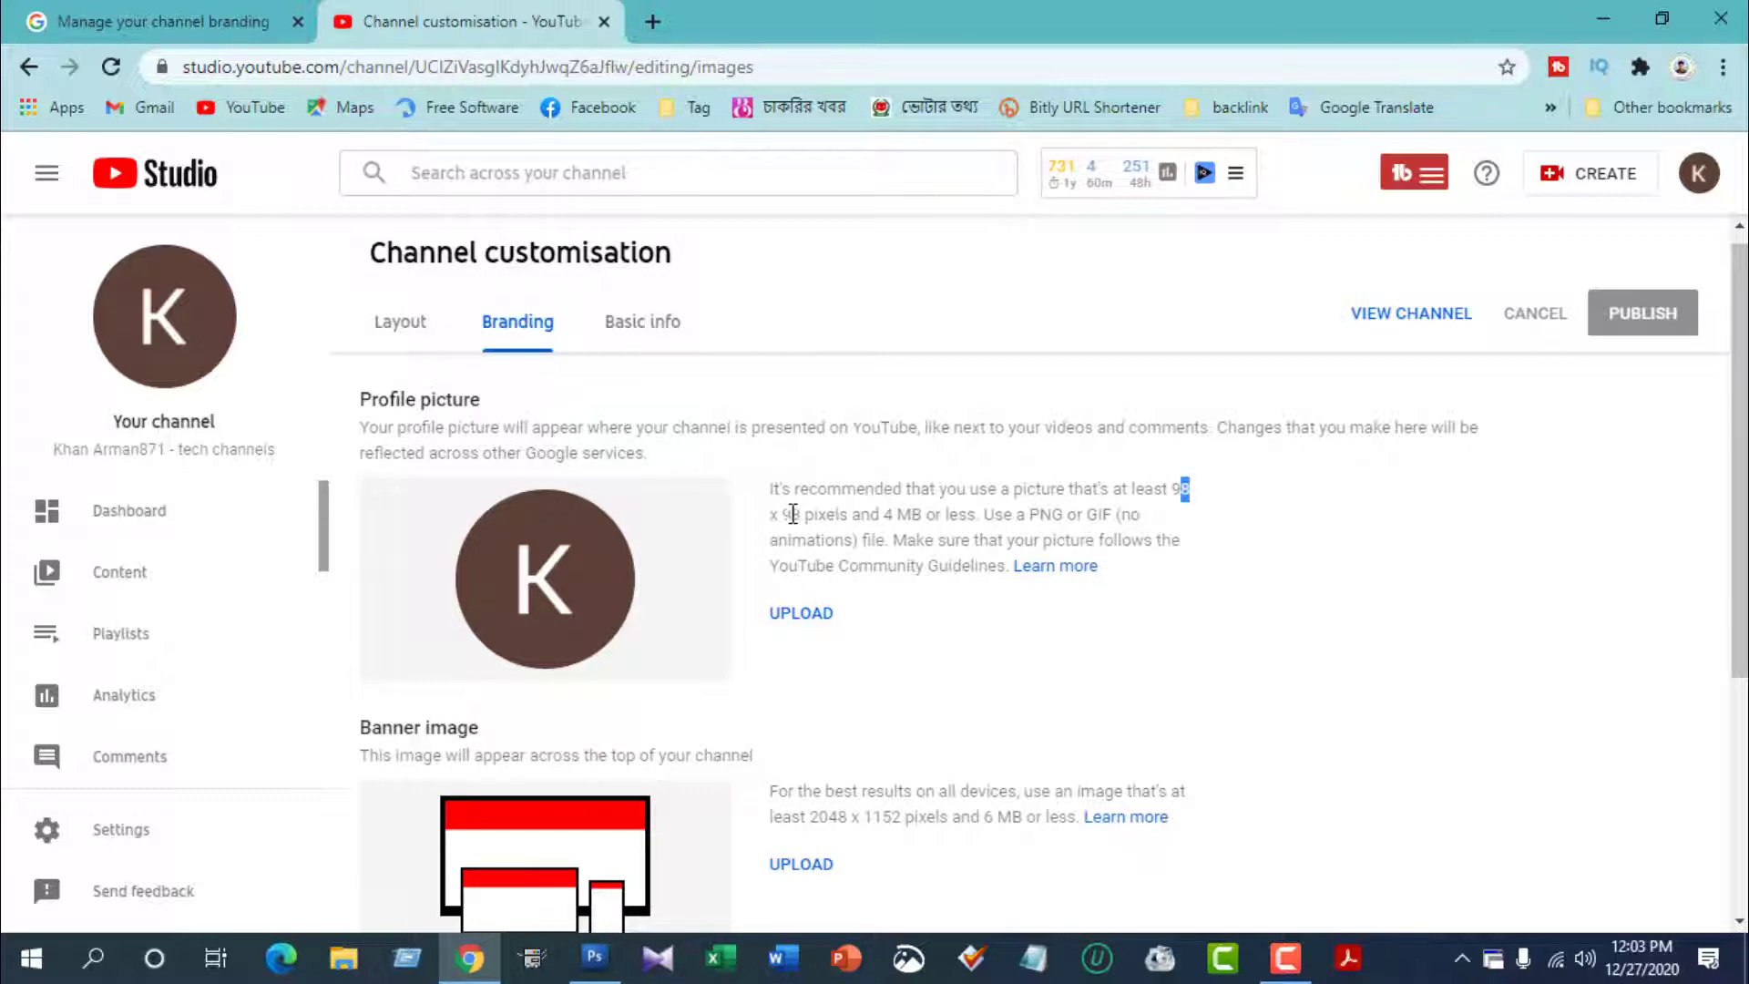
{"action": "left_click_drag", "start_coordinate": [780, 513], "coordinate": [800, 515]}
{"action": "double_click", "coordinate": [833, 514]}
{"action": "left_click", "coordinate": [931, 797]}
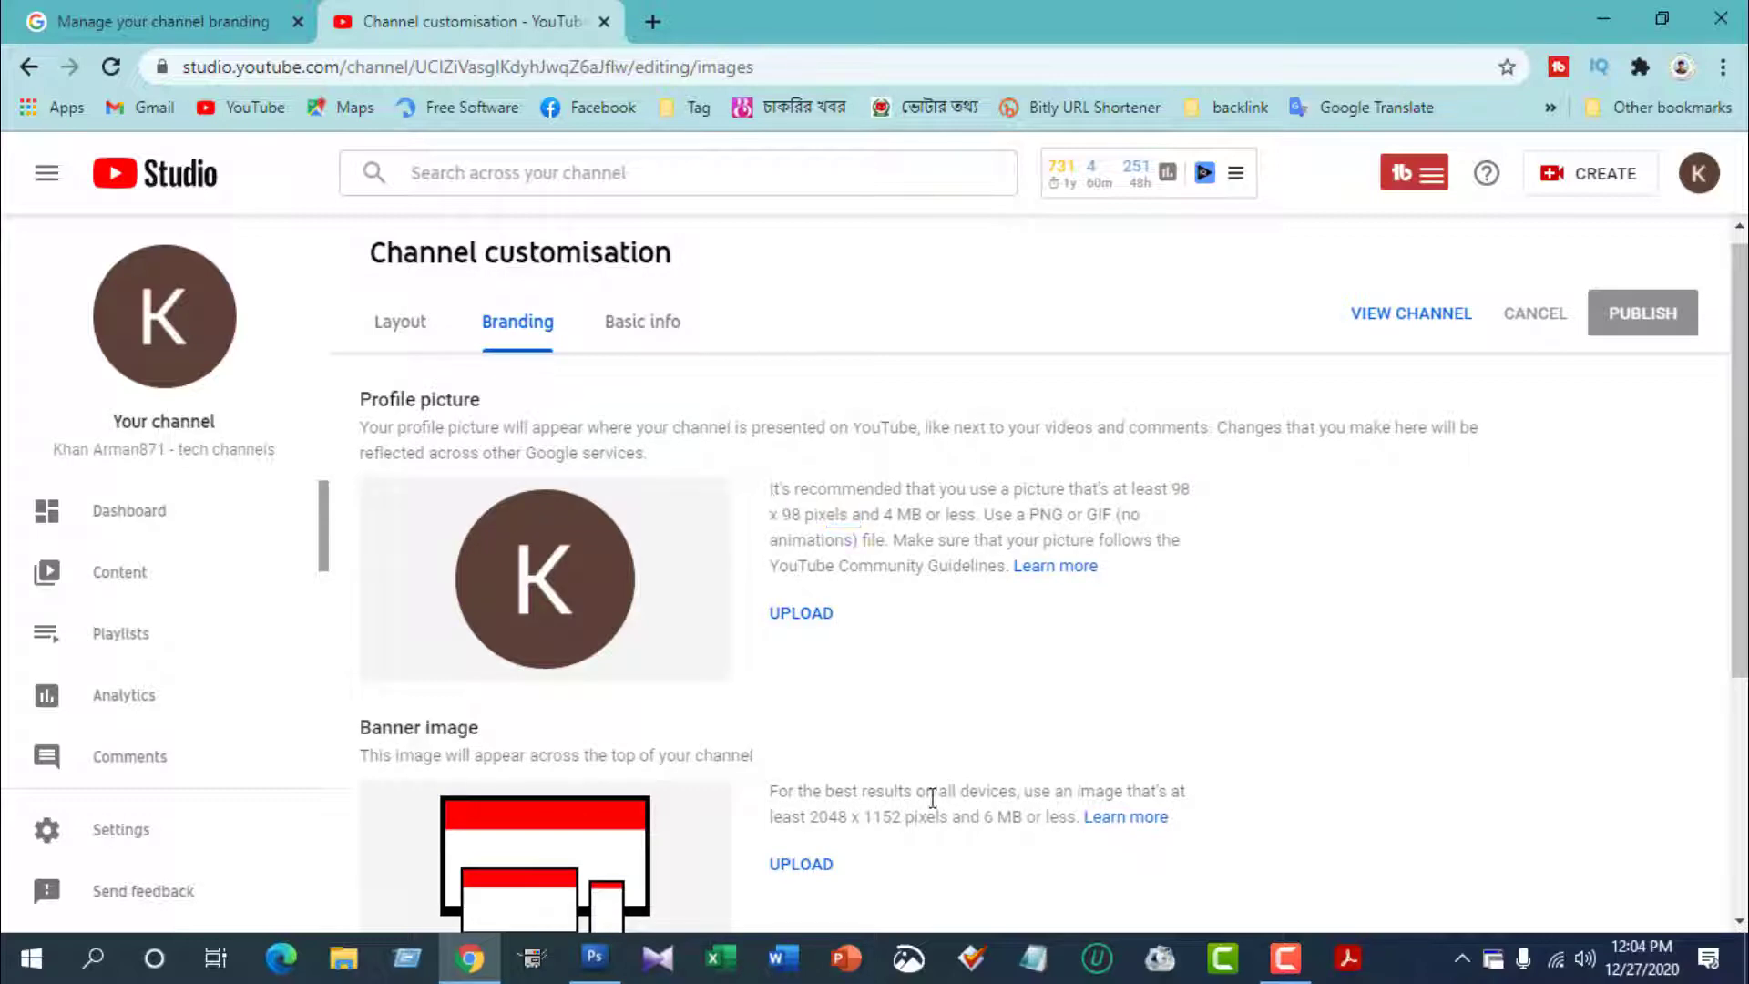
{"action": "left_click", "coordinate": [594, 956]}
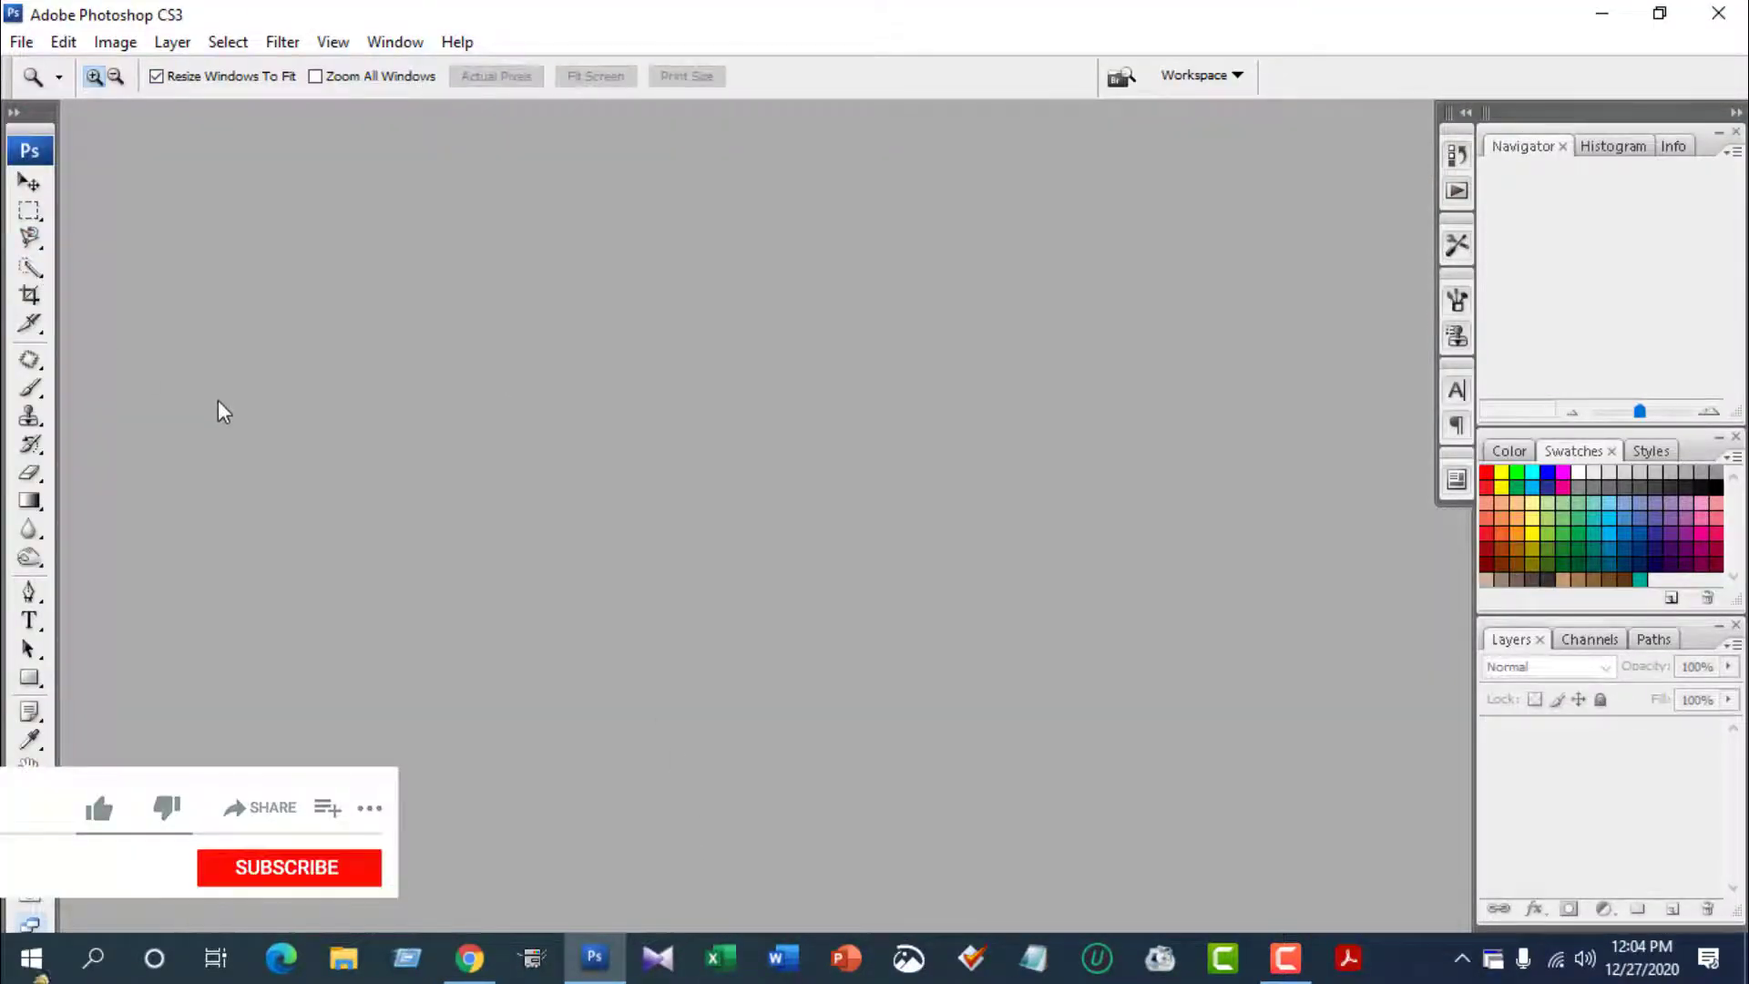
- Create a new blank Photoshop document with default settings
{"action": "key", "text": "ctrl+n"}
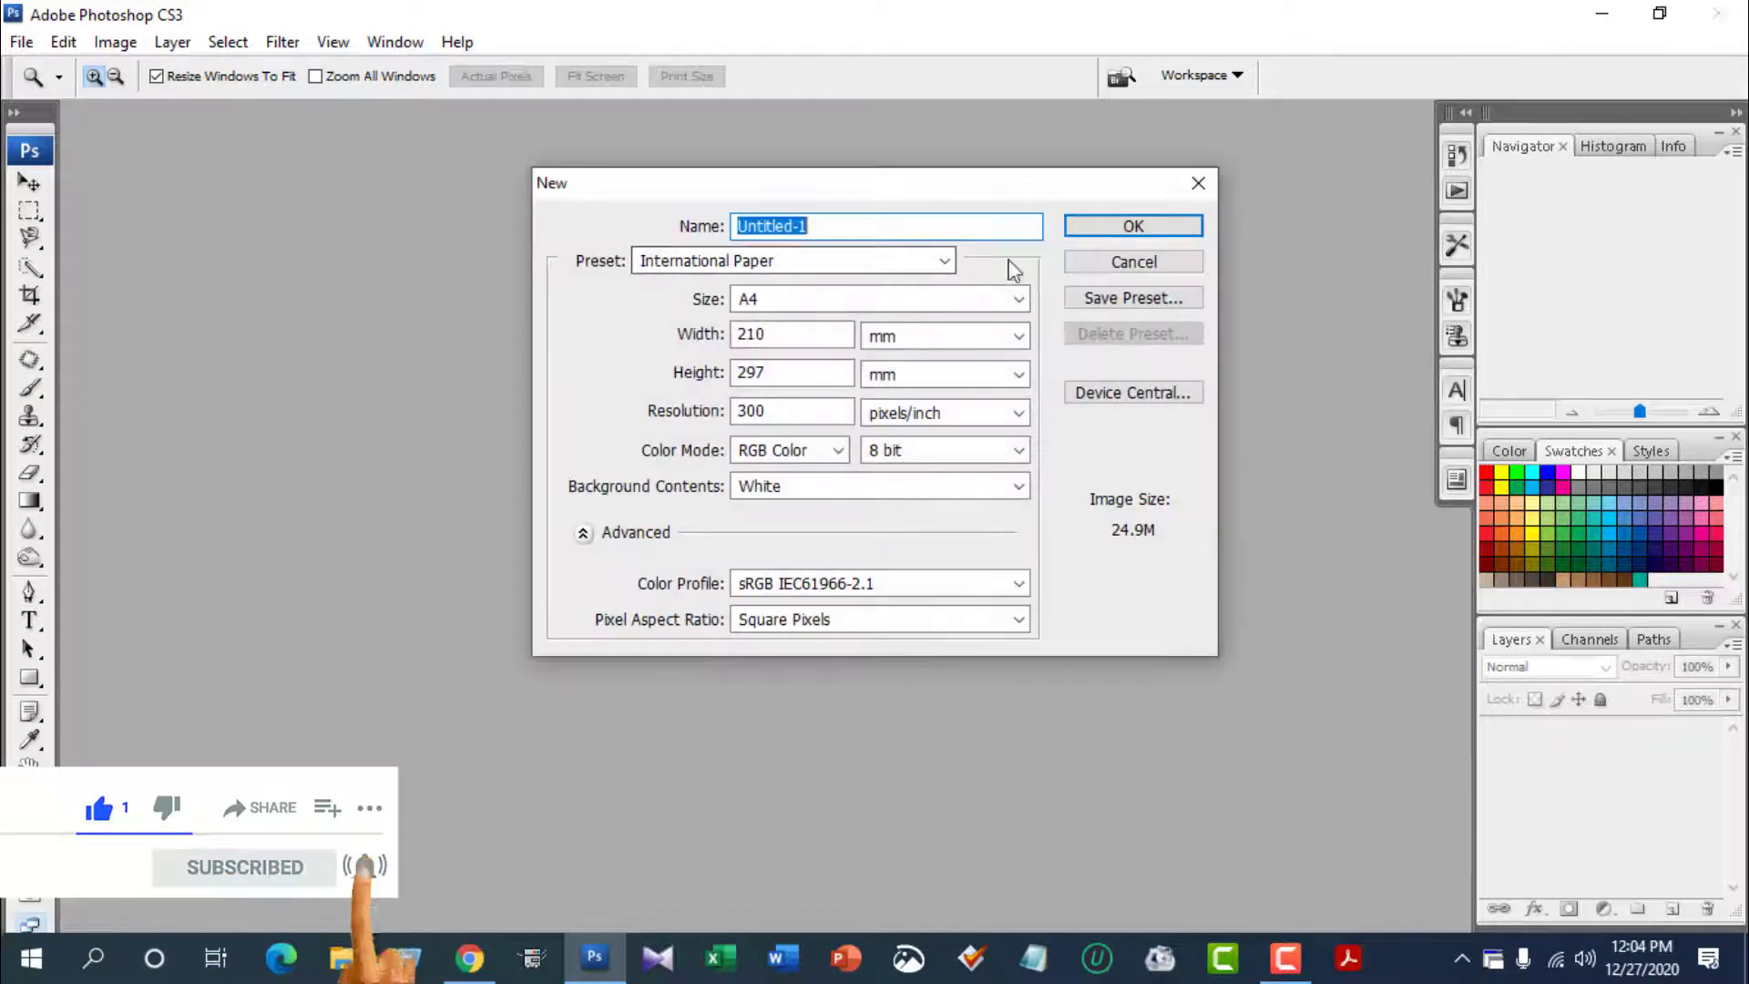
{"action": "left_click", "coordinate": [1122, 228]}
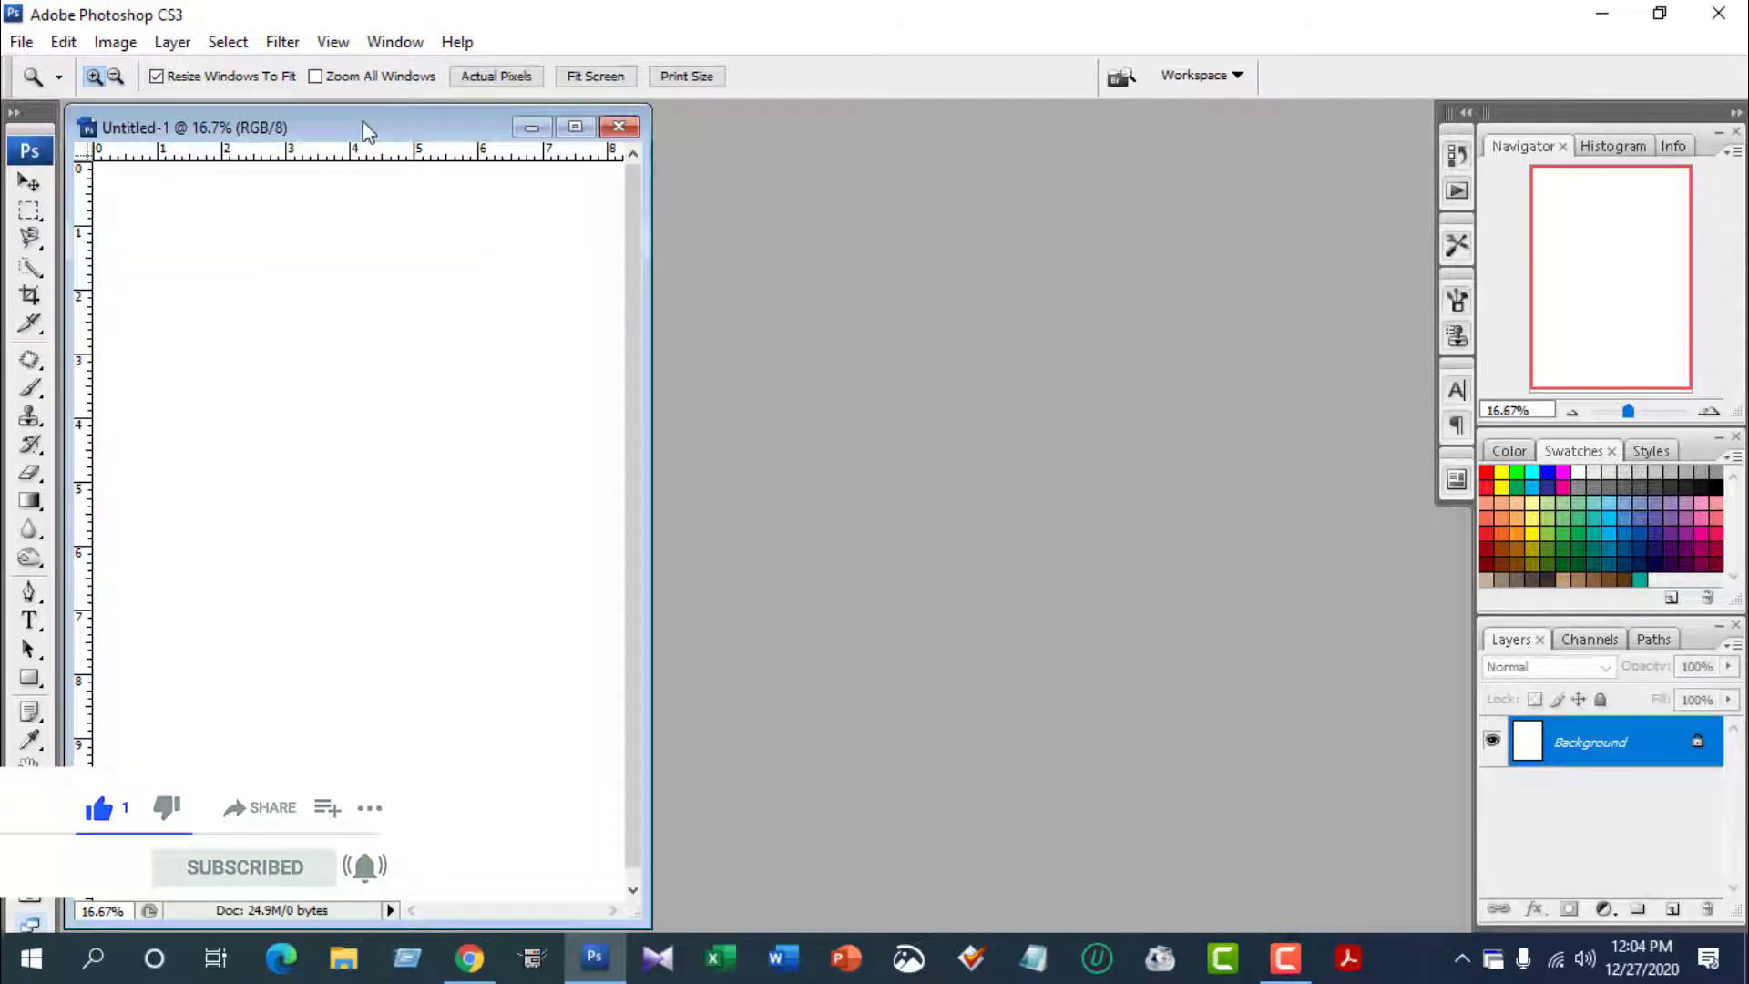
{"action": "left_click_drag", "start_coordinate": [368, 132], "coordinate": [513, 152]}
- Crop the canvas to a 98 × 98 px square with the Crop tool
{"action": "key", "text": "c"}
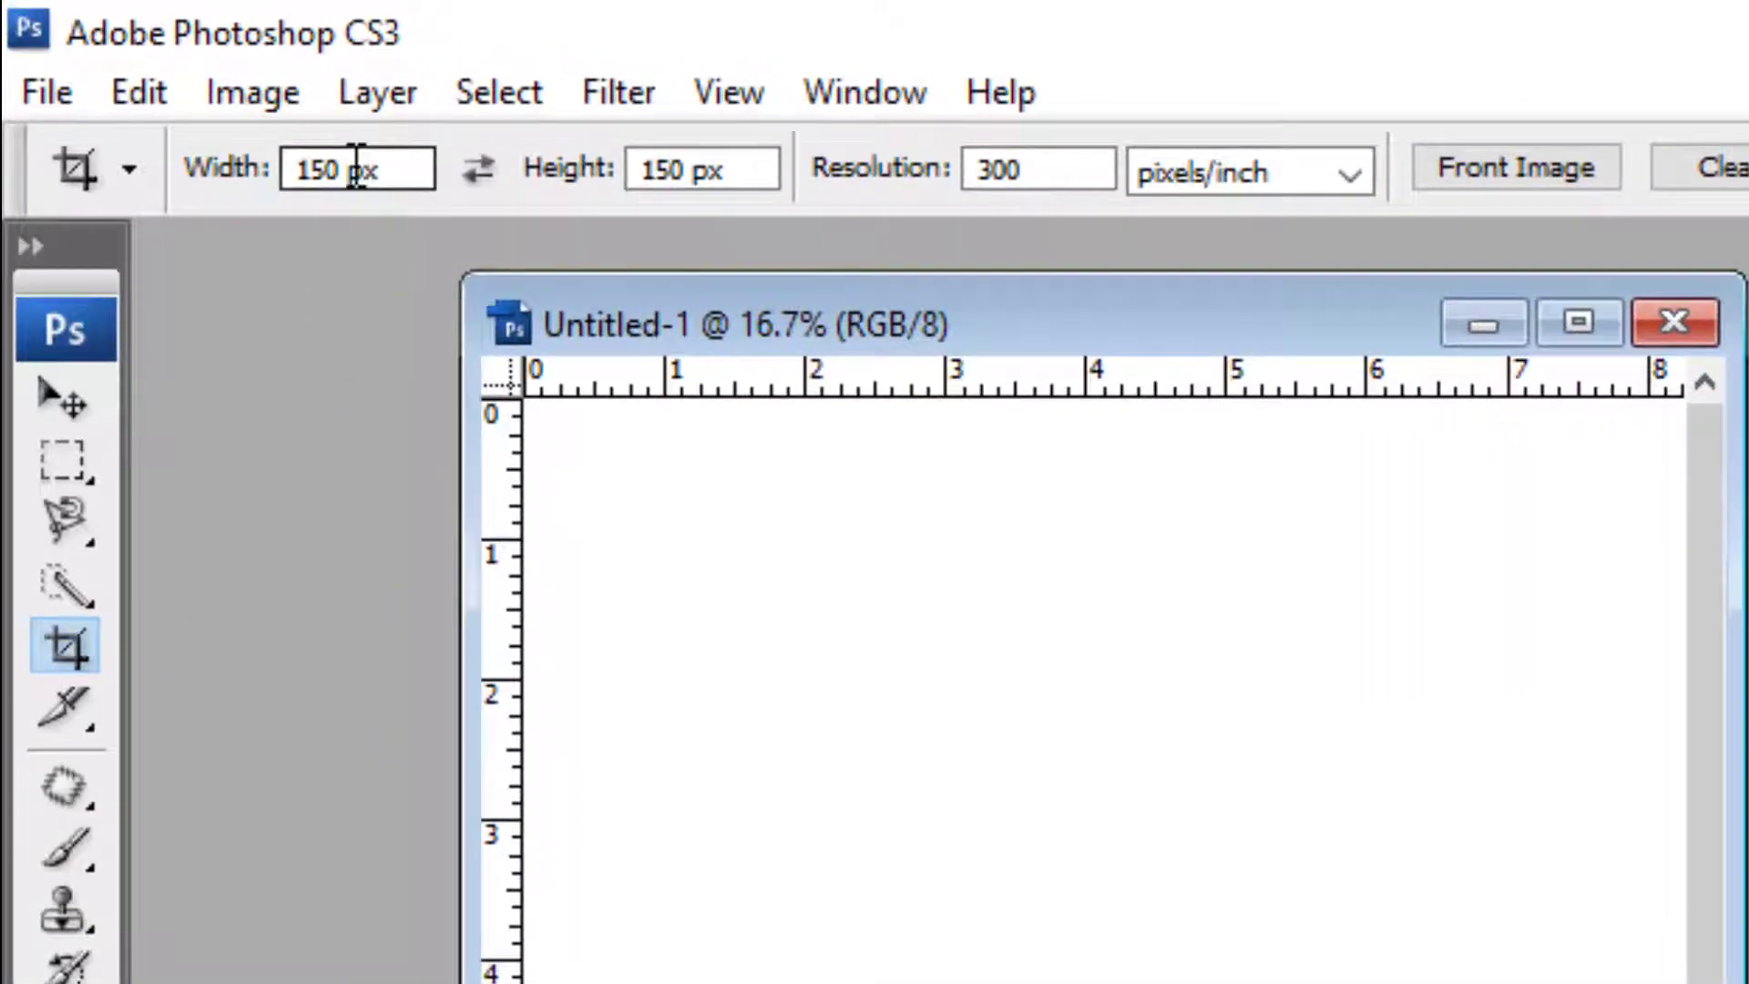
{"action": "left_click_drag", "start_coordinate": [351, 169], "coordinate": [282, 172]}
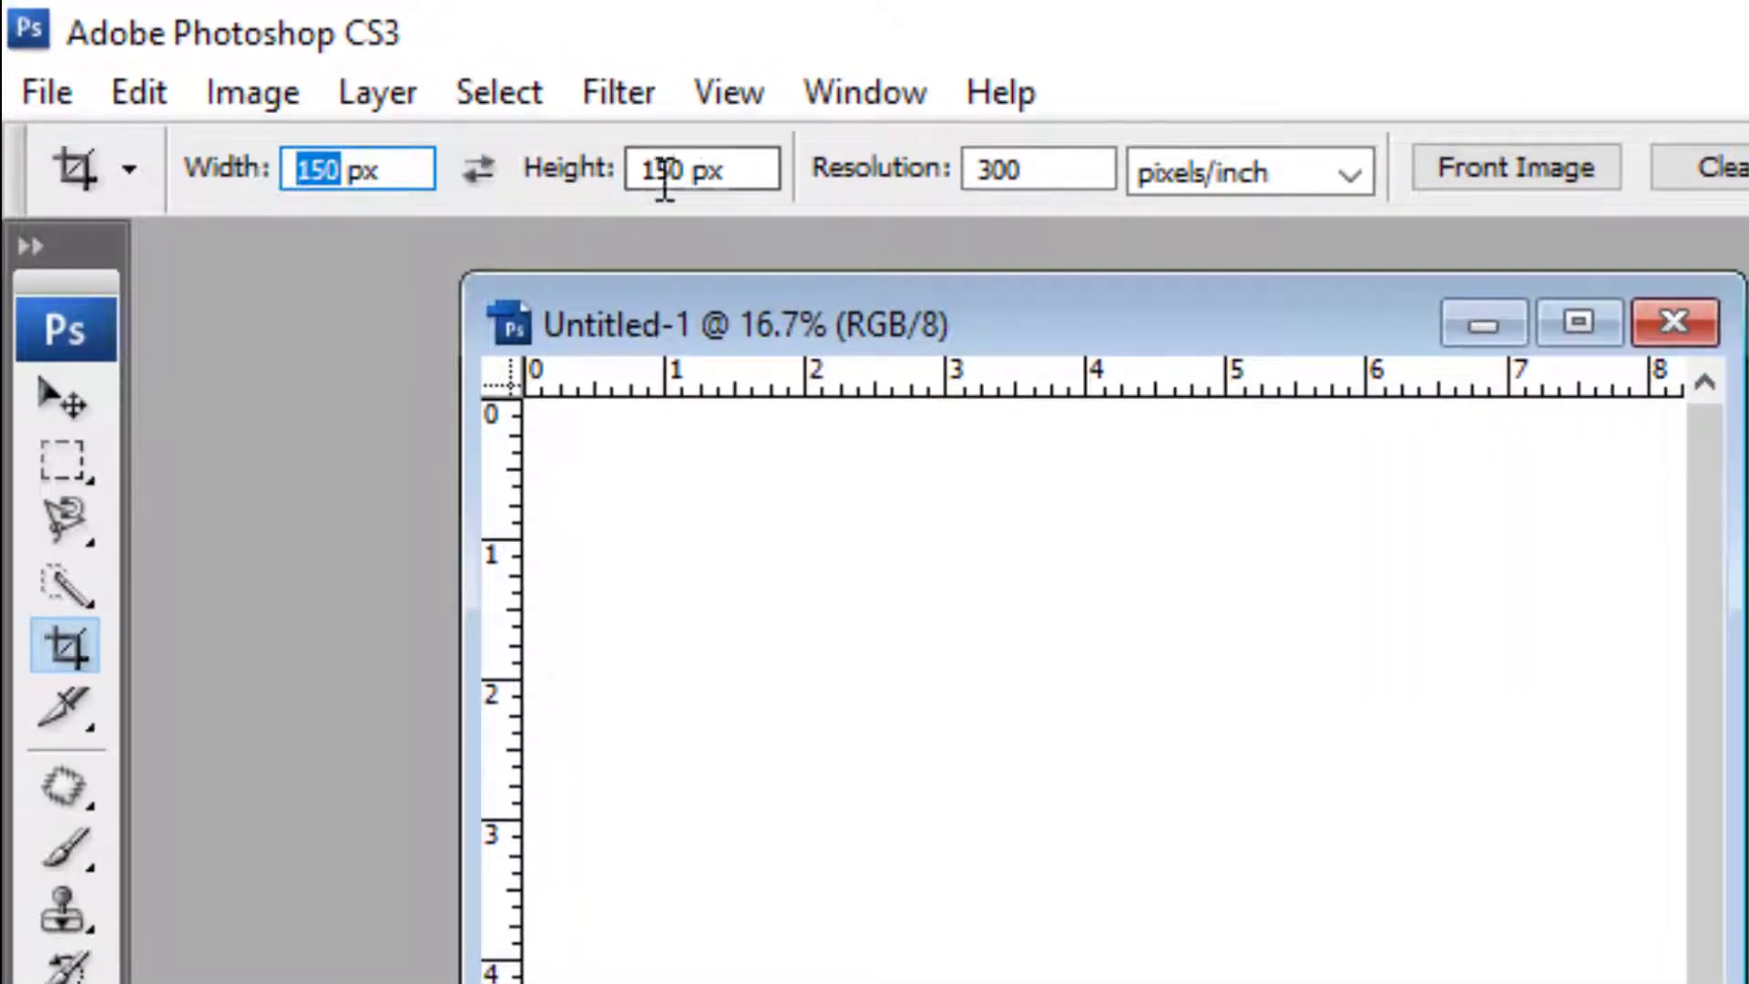
{"action": "left_click_drag", "start_coordinate": [692, 175], "coordinate": [610, 180]}
{"action": "left_click_drag", "start_coordinate": [1038, 172], "coordinate": [947, 282]}
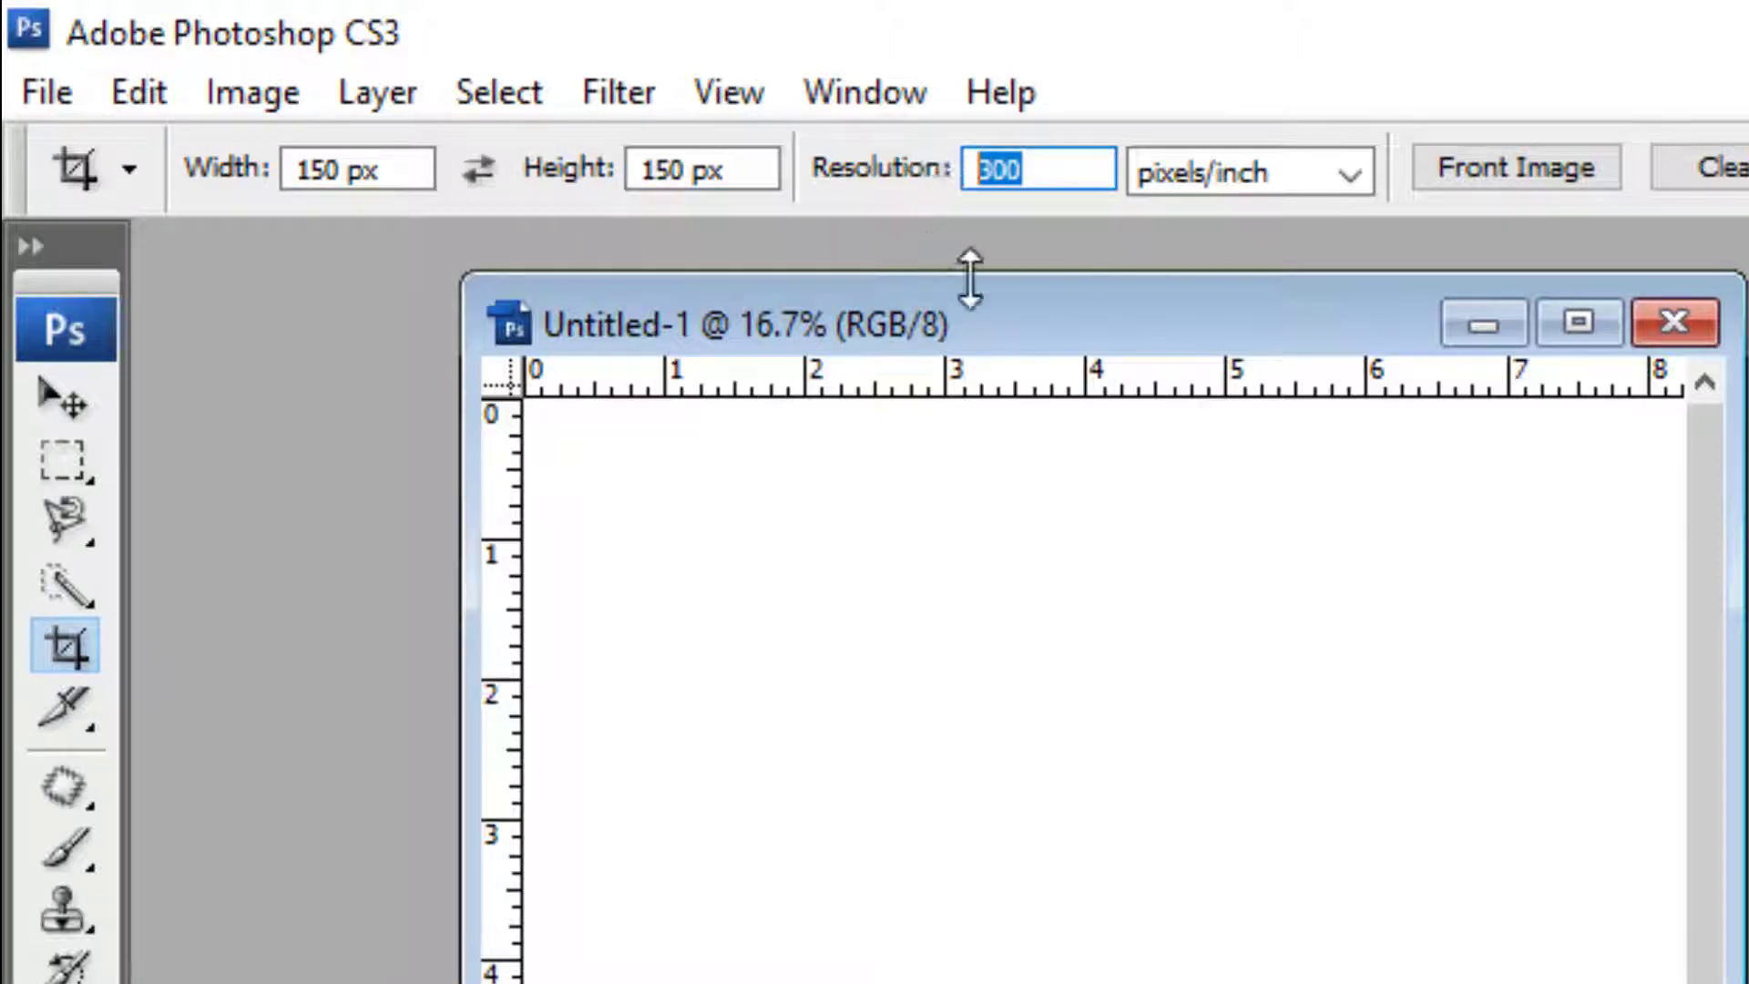
{"action": "left_click", "coordinate": [880, 472]}
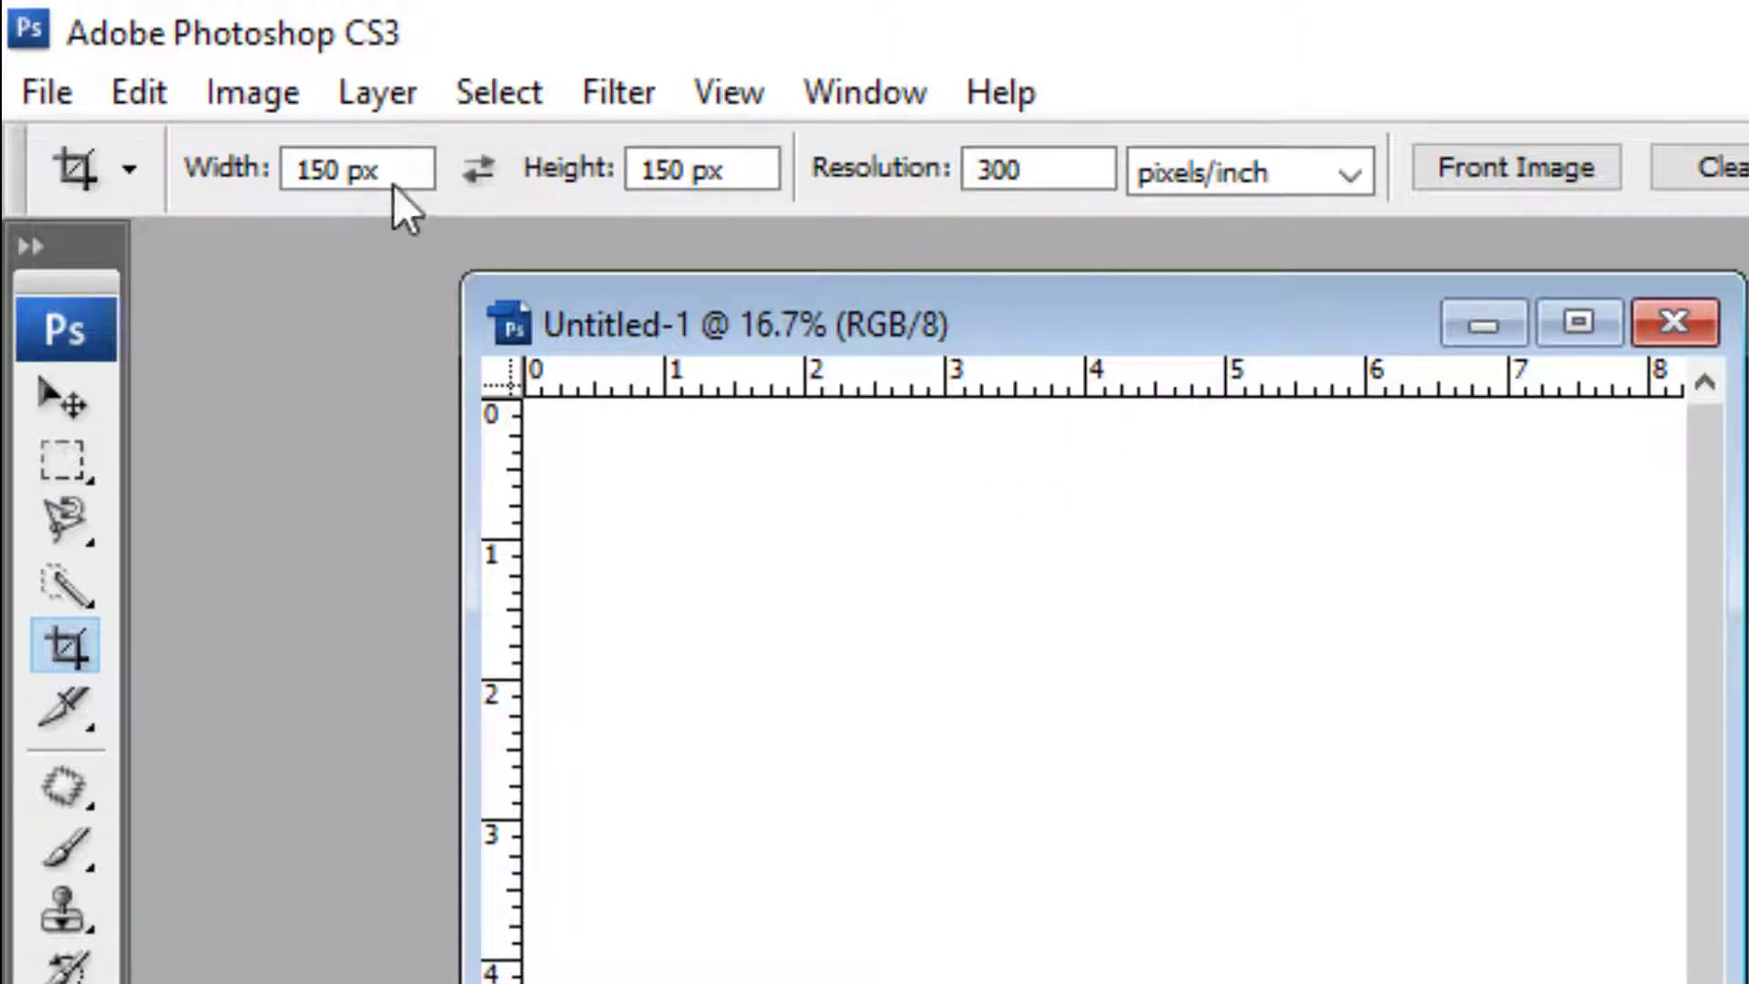
{"action": "left_click_drag", "start_coordinate": [344, 170], "coordinate": [234, 183]}
{"action": "type", "text": "98"}
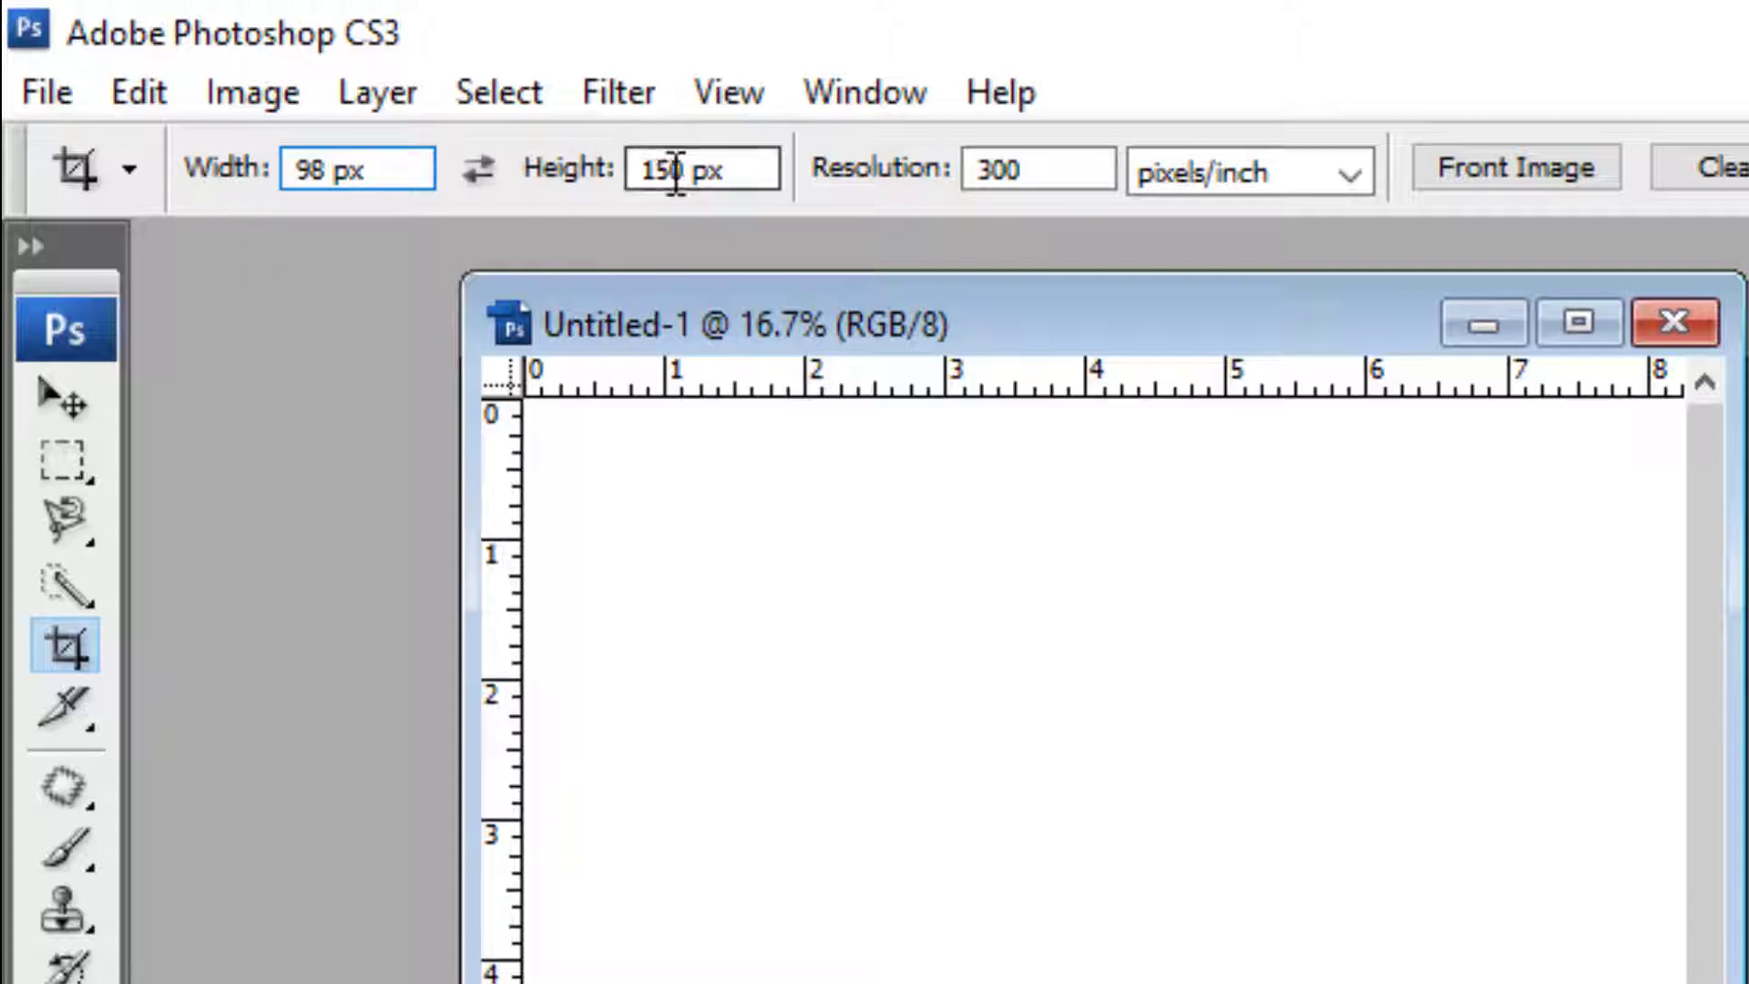
{"action": "left_click_drag", "start_coordinate": [686, 178], "coordinate": [565, 253]}
{"action": "type", "text": "98"}
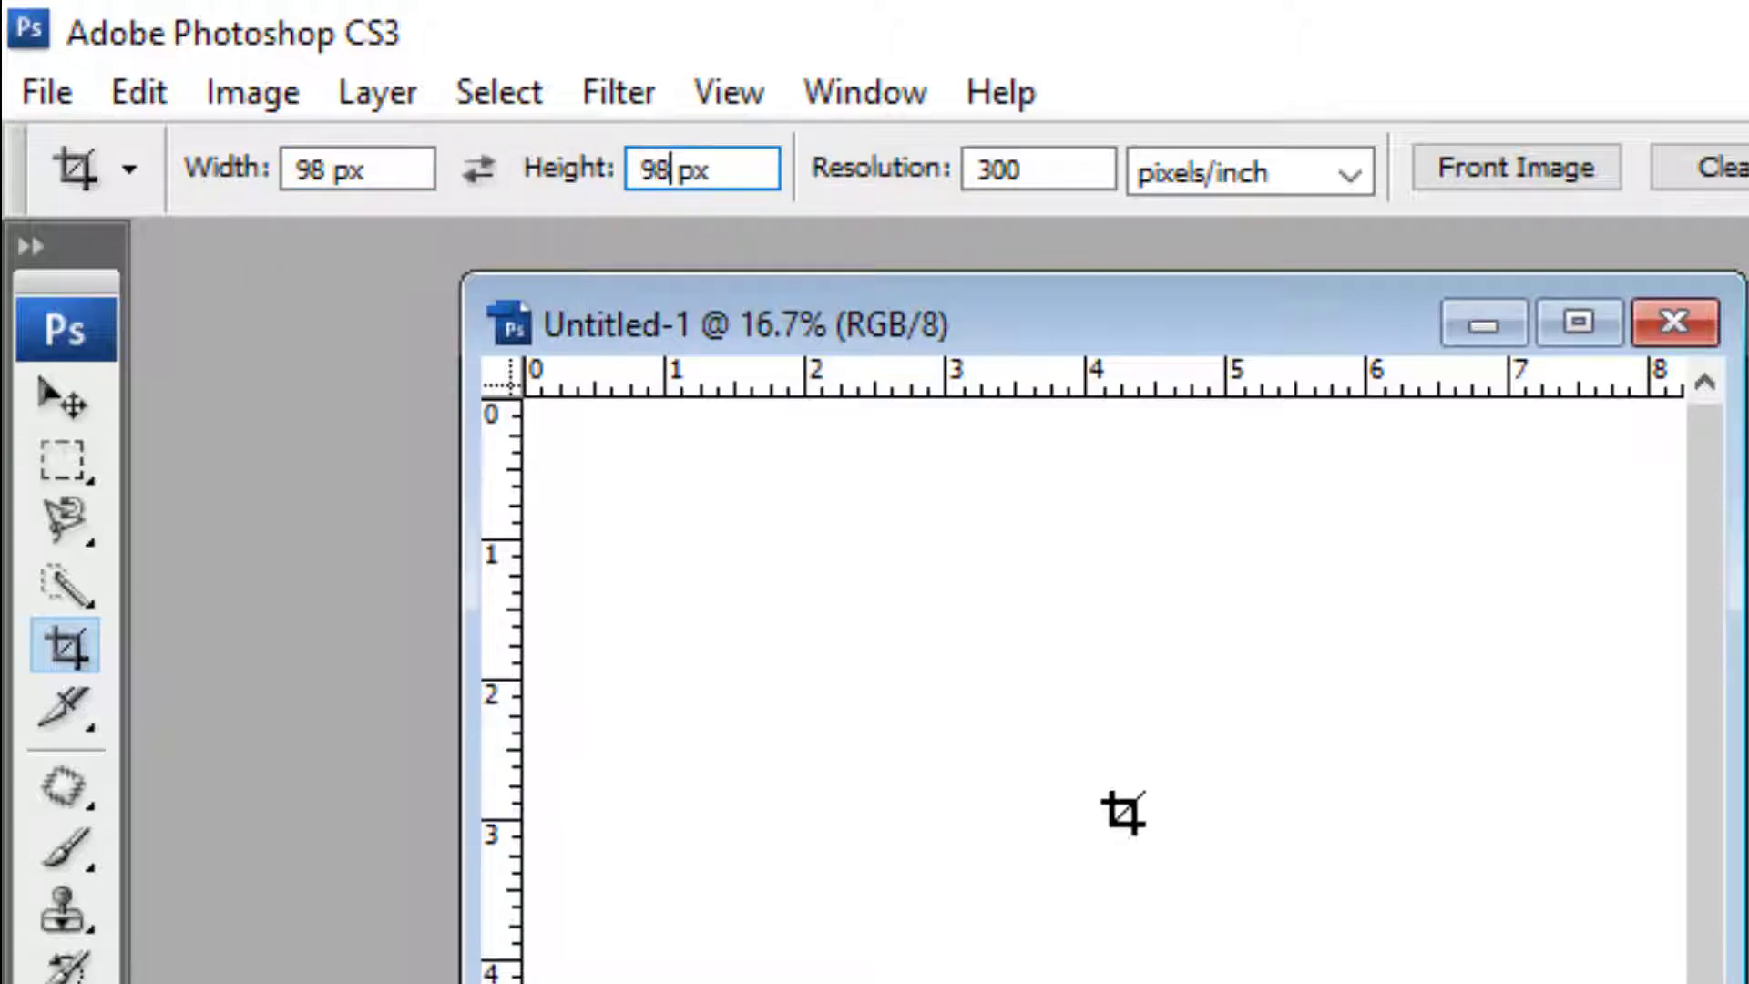
{"action": "left_click_drag", "start_coordinate": [824, 624], "coordinate": [1345, 982]}
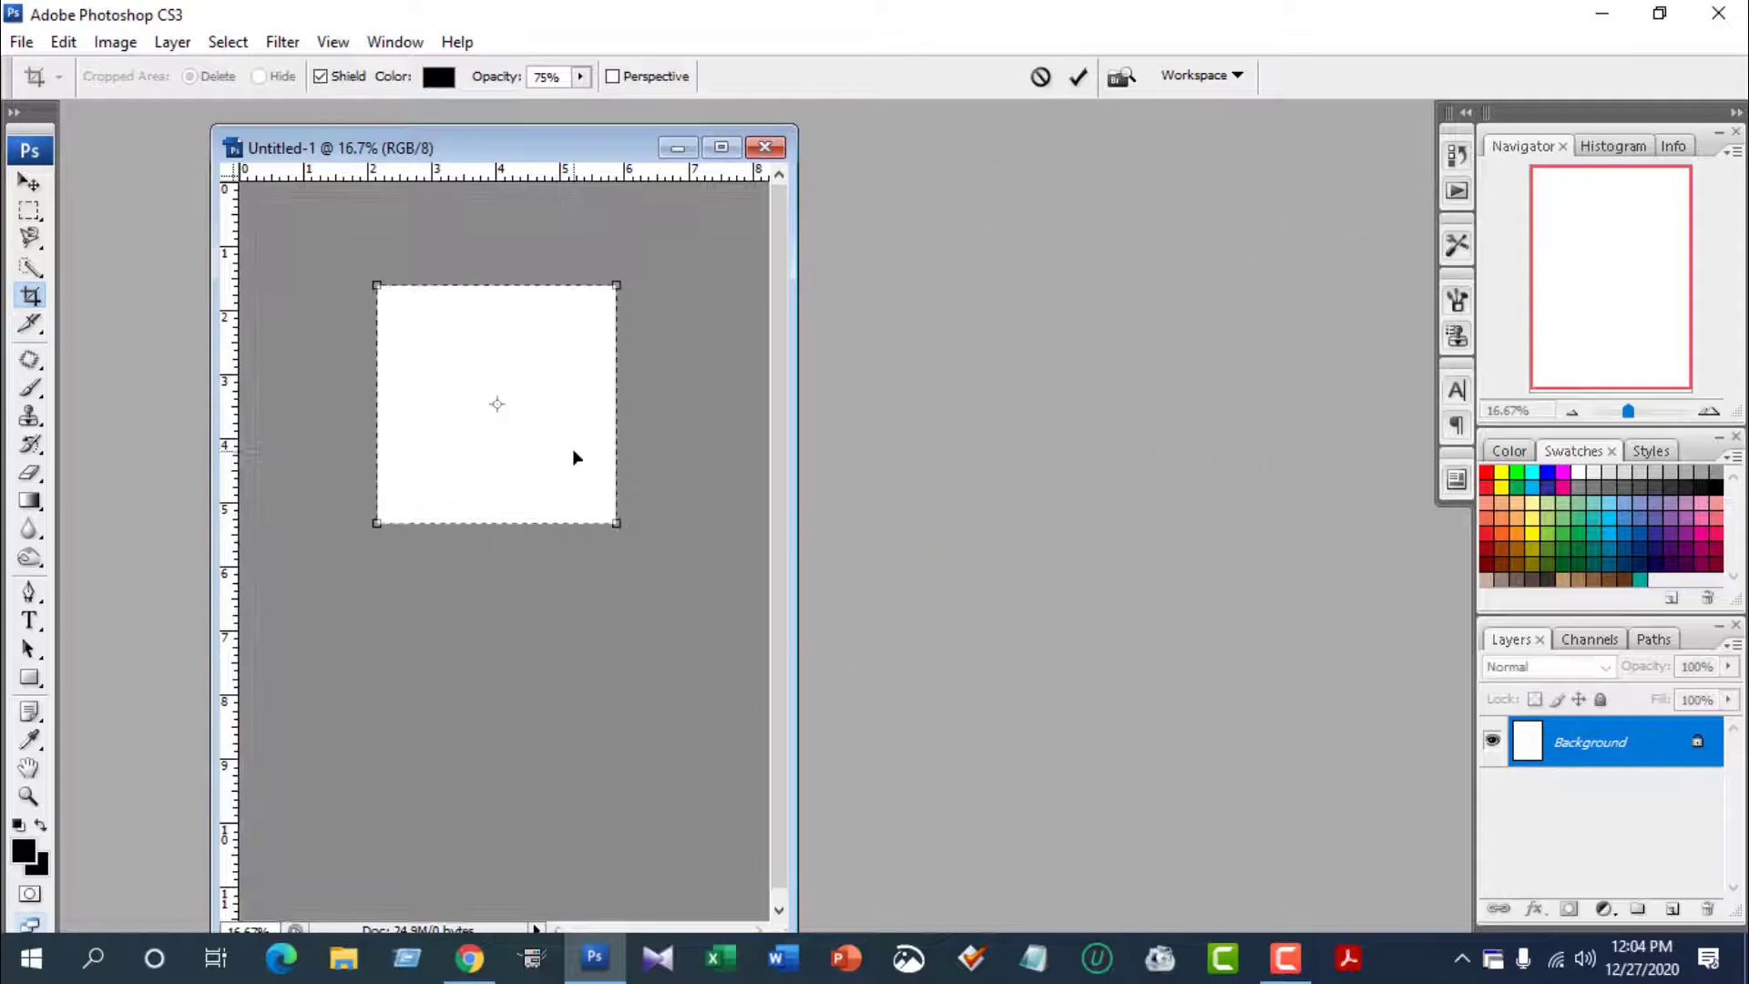
{"action": "key", "text": "Return"}
- Zoom in on the cropped square canvas and minimise Photoshop
{"action": "key", "text": "z"}
{"action": "left_click", "coordinate": [362, 243]}
{"action": "left_click", "coordinate": [362, 243]}
{"action": "left_click", "coordinate": [363, 242]}
{"action": "left_click", "coordinate": [374, 253]}
{"action": "left_click", "coordinate": [386, 265]}
{"action": "left_click", "coordinate": [386, 265]}
{"action": "left_click", "coordinate": [386, 265]}
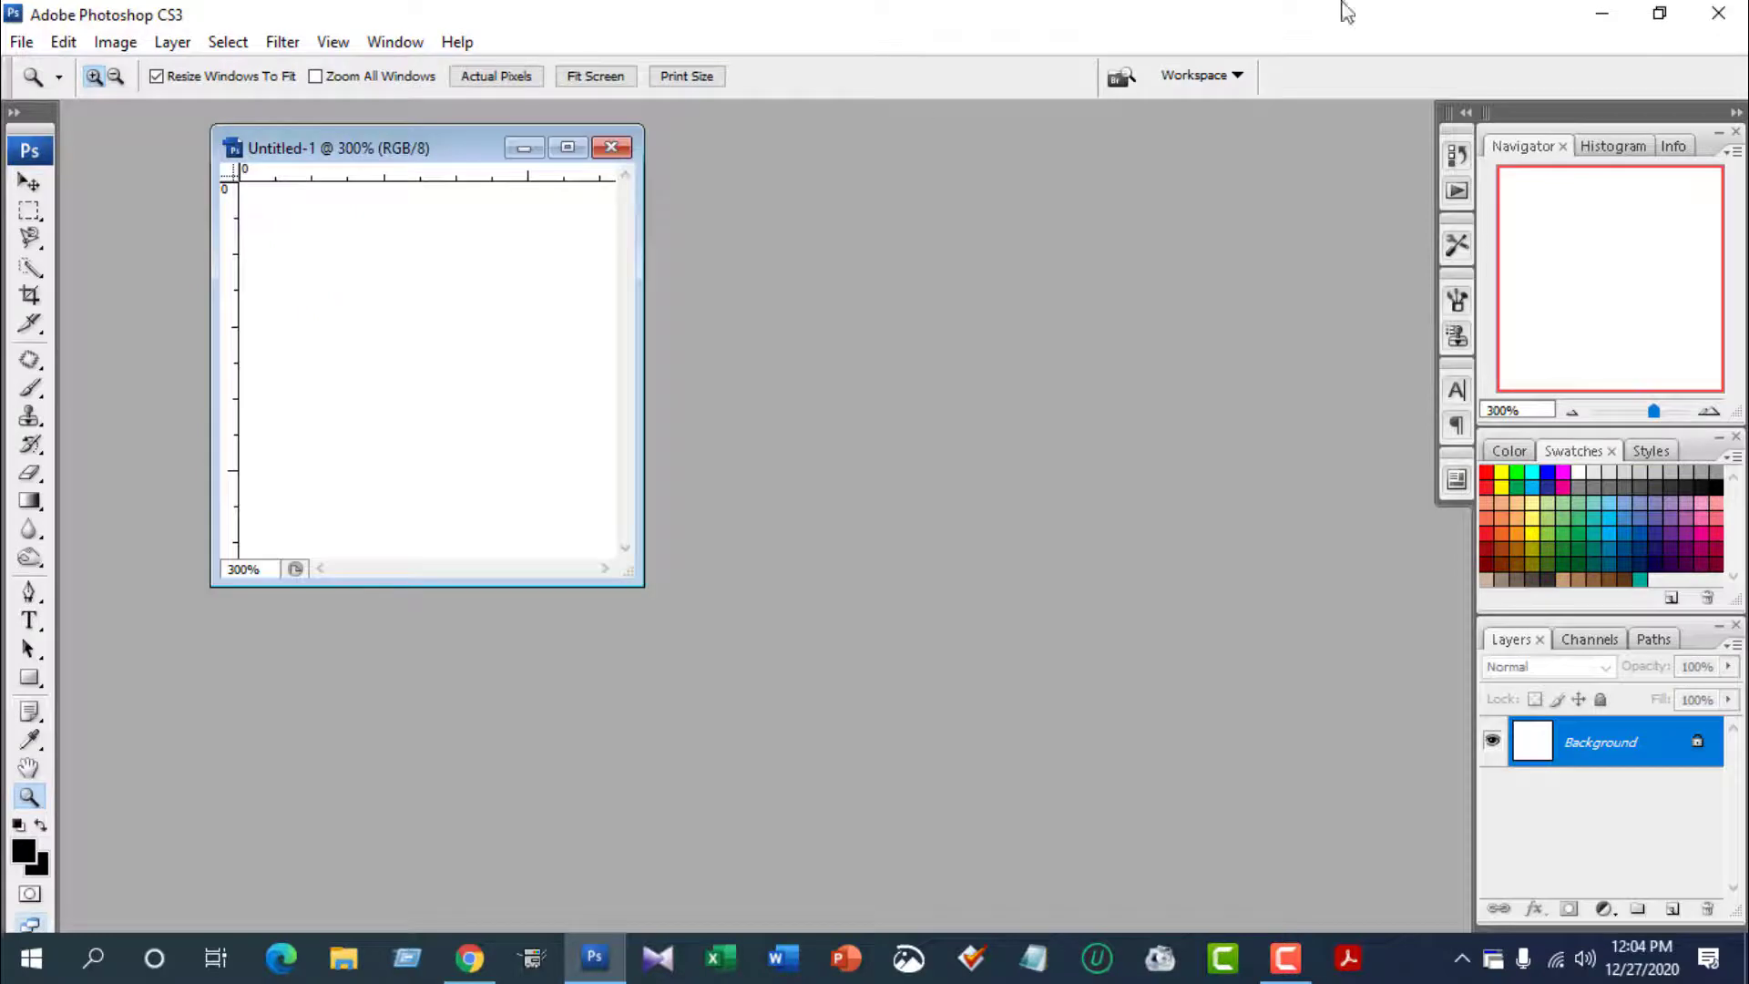
{"action": "left_click", "coordinate": [1590, 28]}
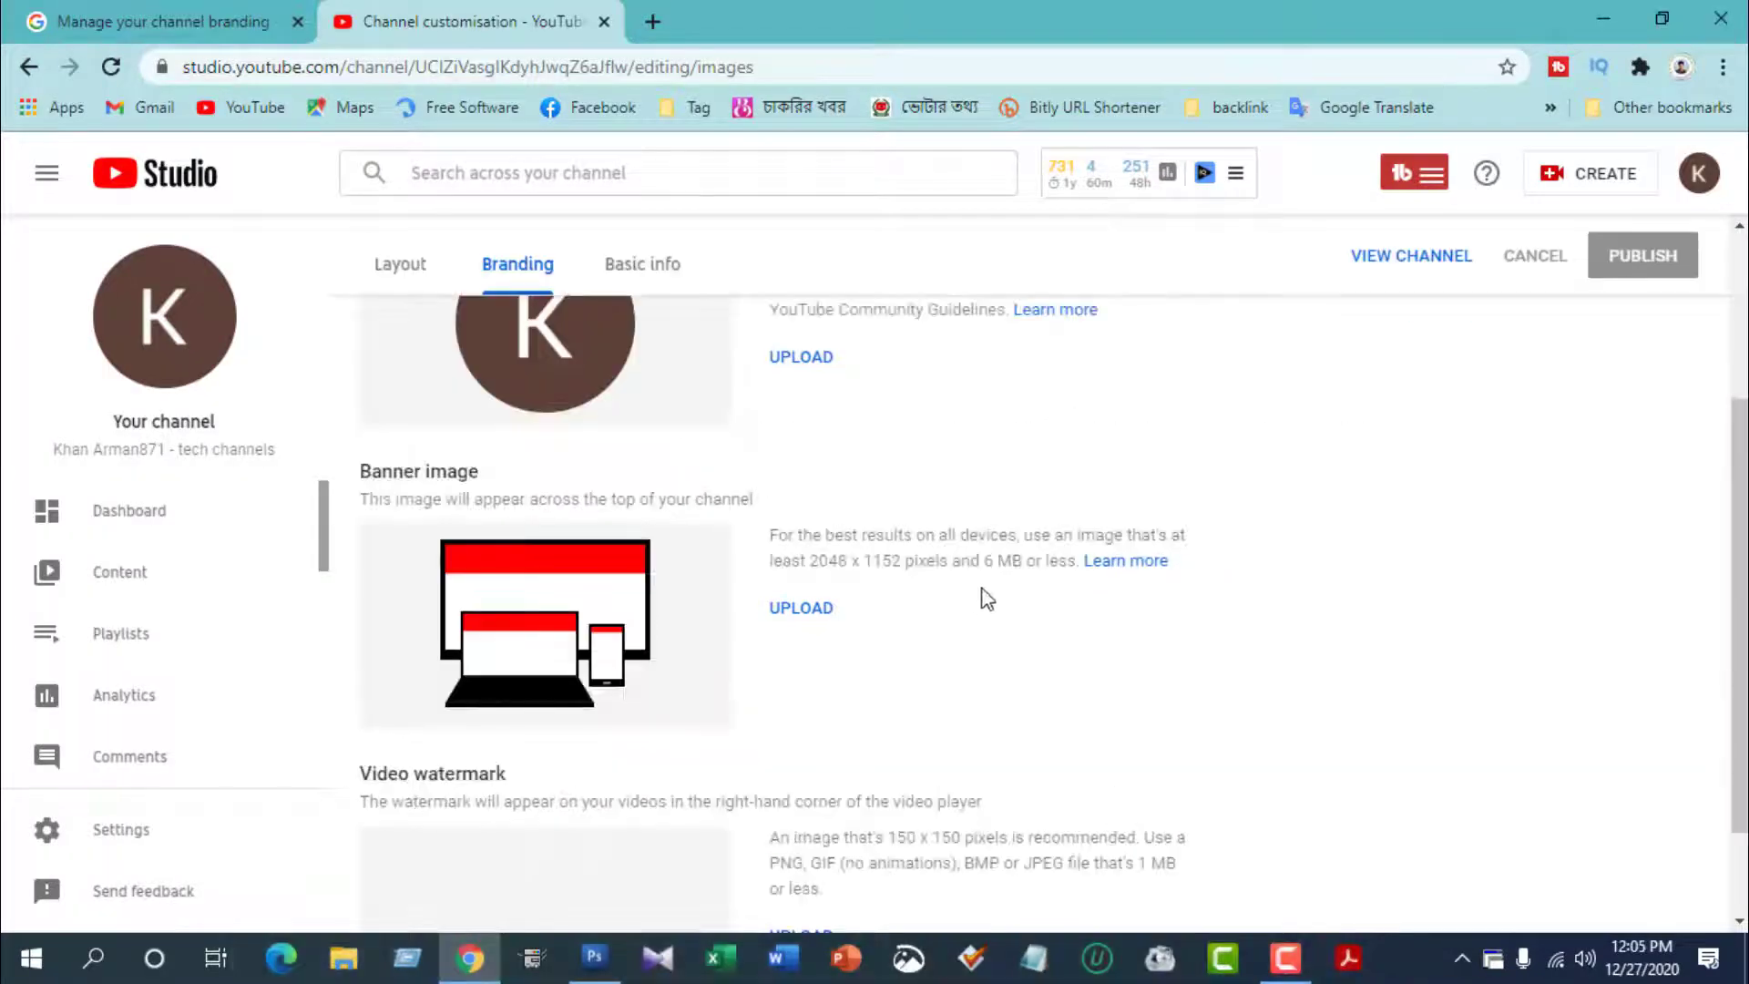
- Note the 2048 × 1152 banner size and enter a crop width of 2048 px
{"action": "left_click_drag", "start_coordinate": [809, 565], "coordinate": [903, 562]}
{"action": "left_click", "coordinate": [594, 956]}
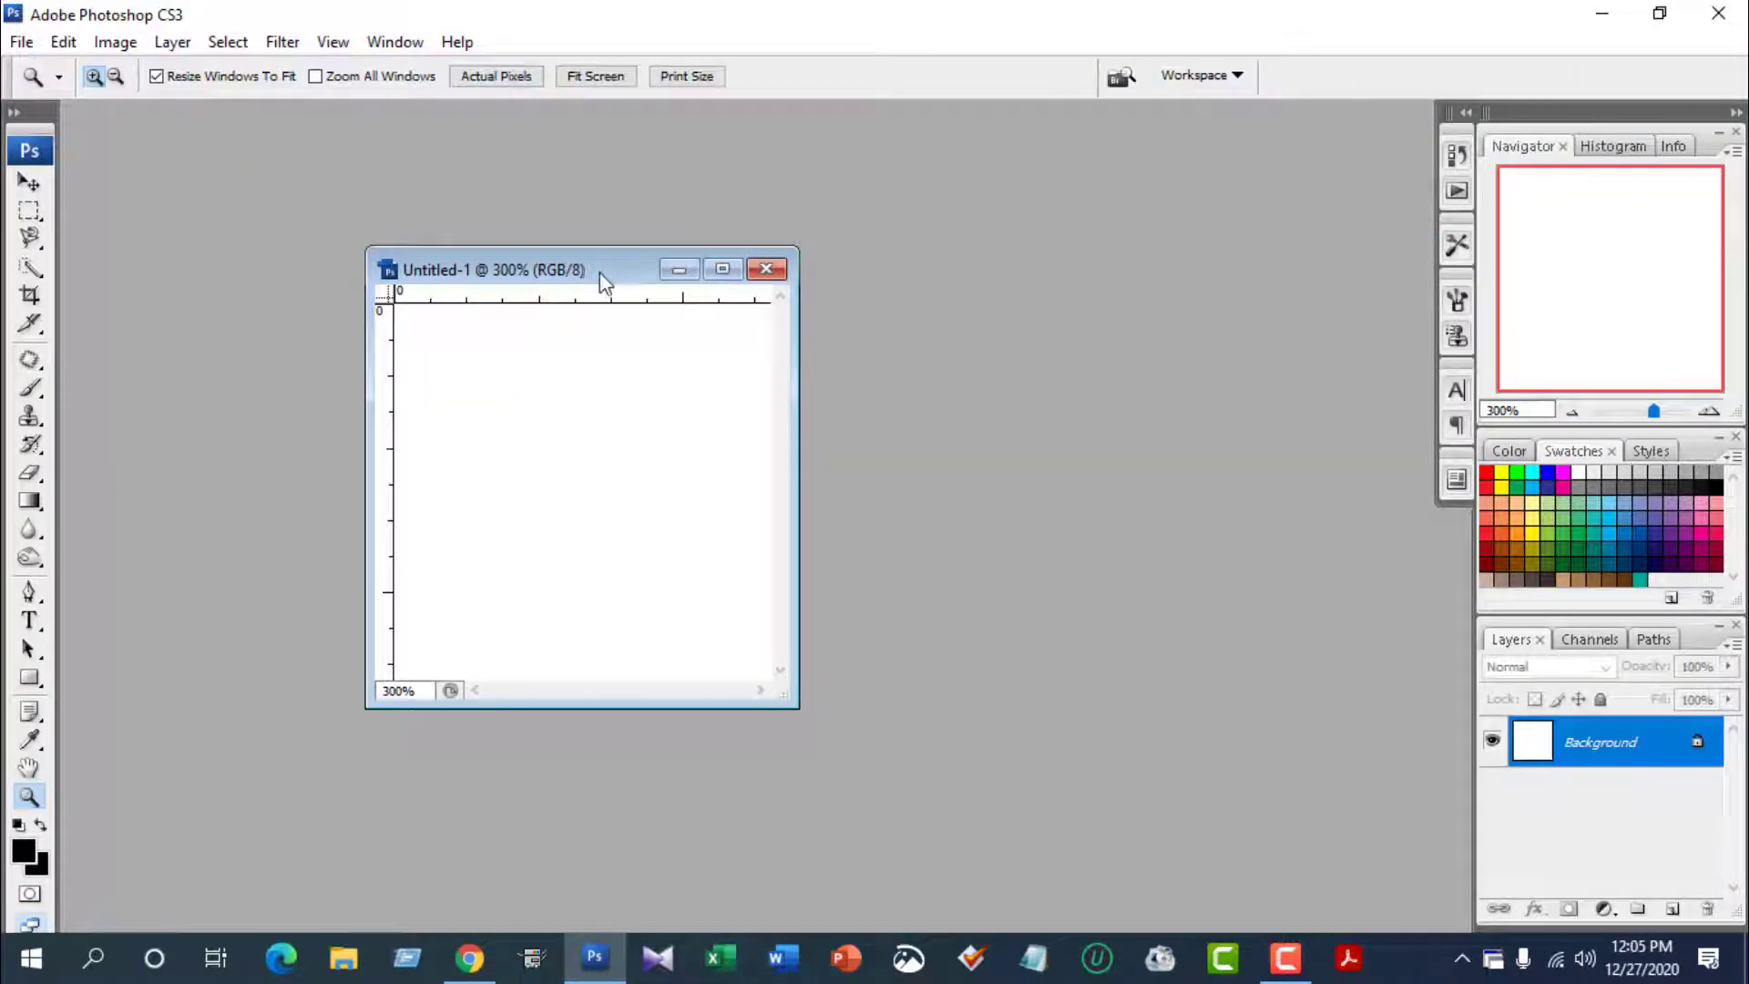
{"action": "key", "text": "c"}
{"action": "left_click", "coordinate": [182, 77]}
{"action": "left_click", "coordinate": [150, 78]}
{"action": "double_click", "coordinate": [151, 78]}
{"action": "type", "text": "2048"}
{"action": "key", "text": "Tab"}
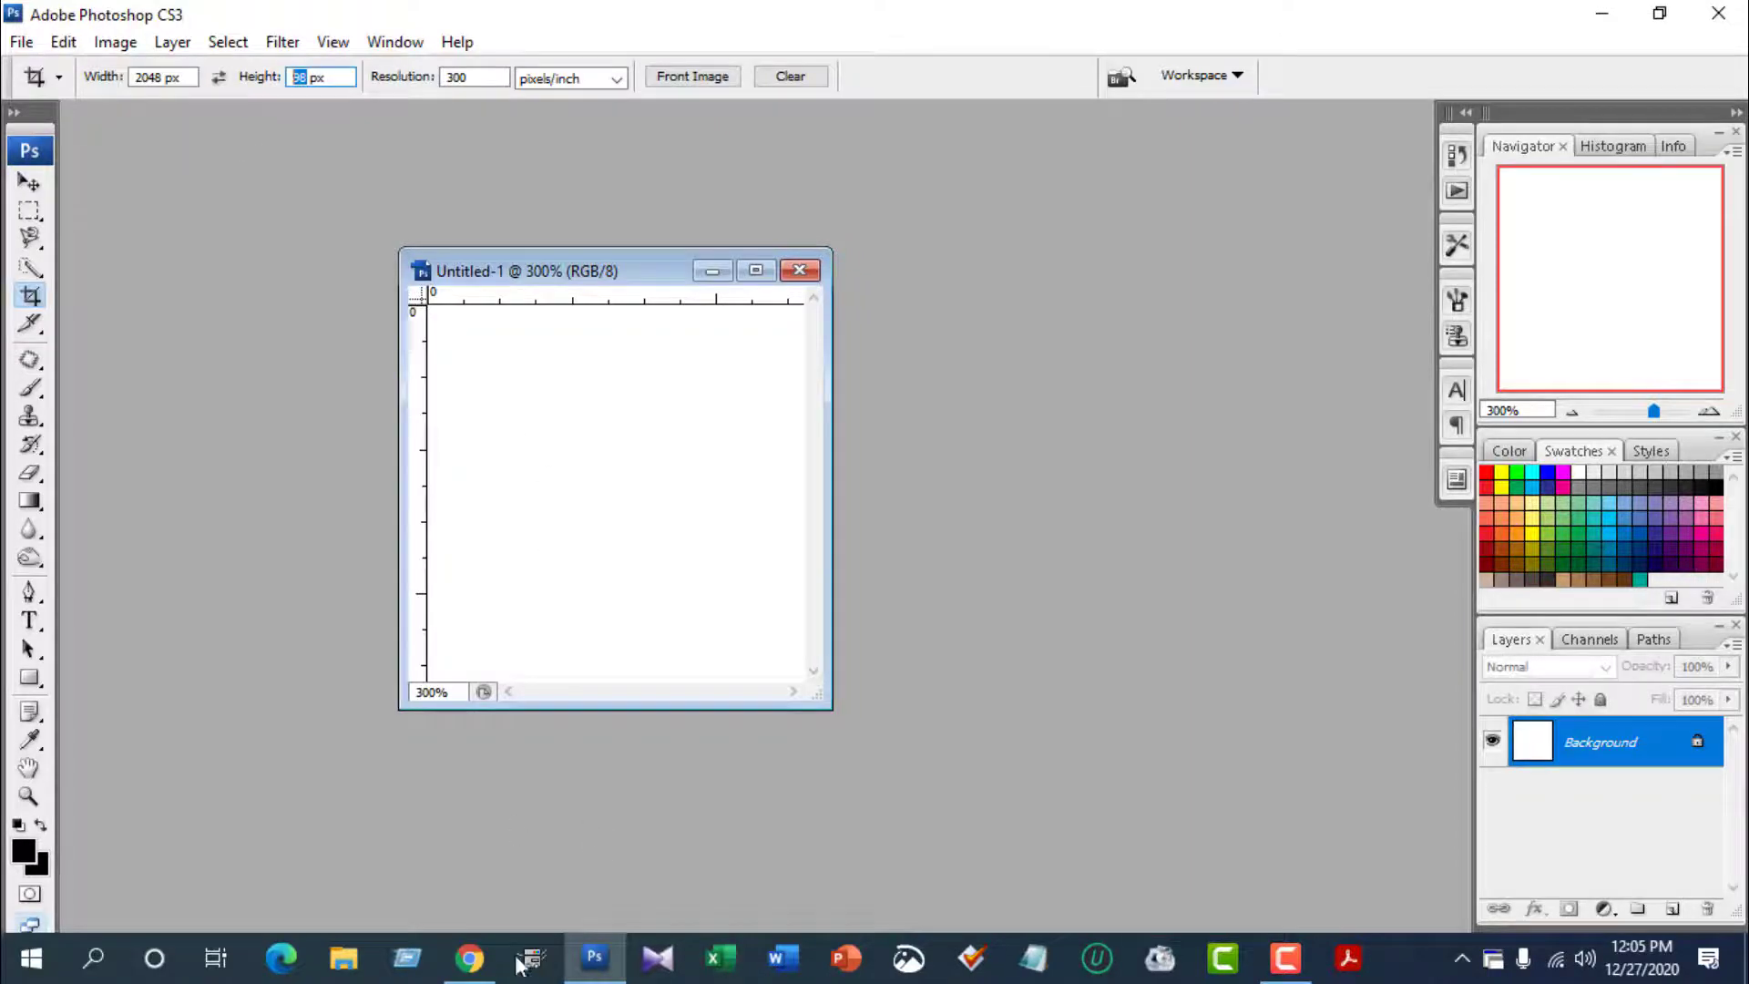
- Set the crop height to 1152 px and crop the canvas to banner size
{"action": "left_click", "coordinate": [469, 957]}
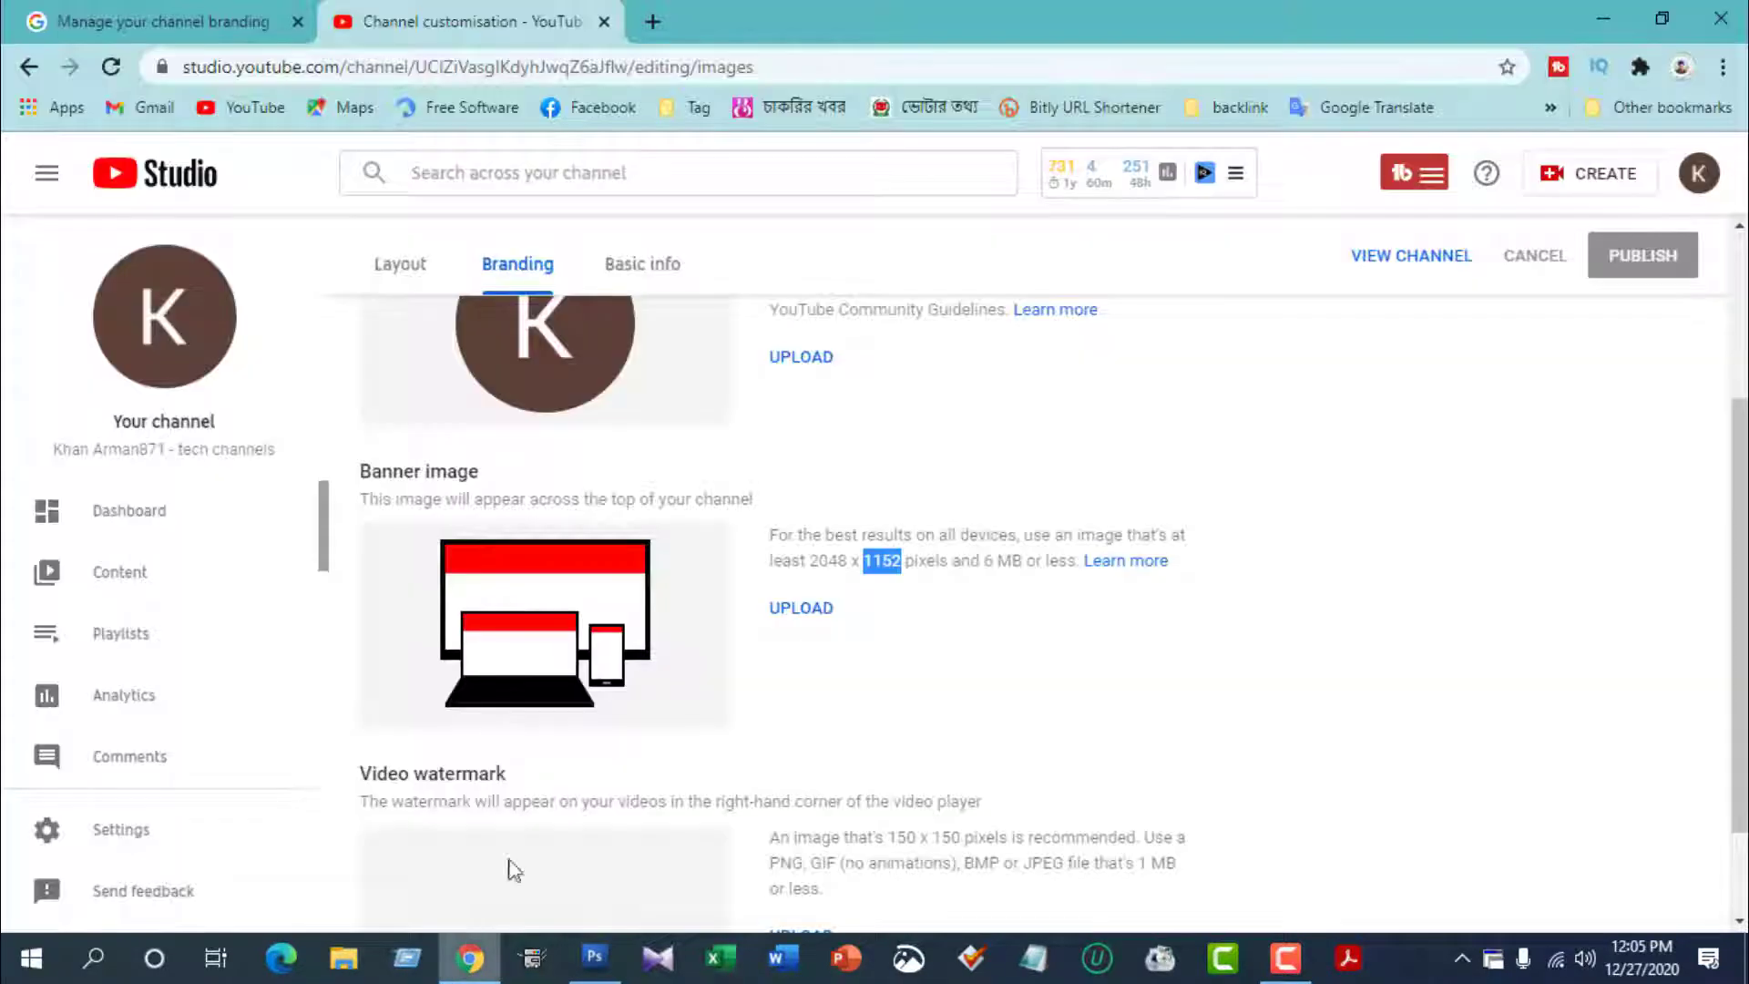
{"action": "left_click", "coordinate": [597, 957]}
{"action": "left_click", "coordinate": [300, 78]}
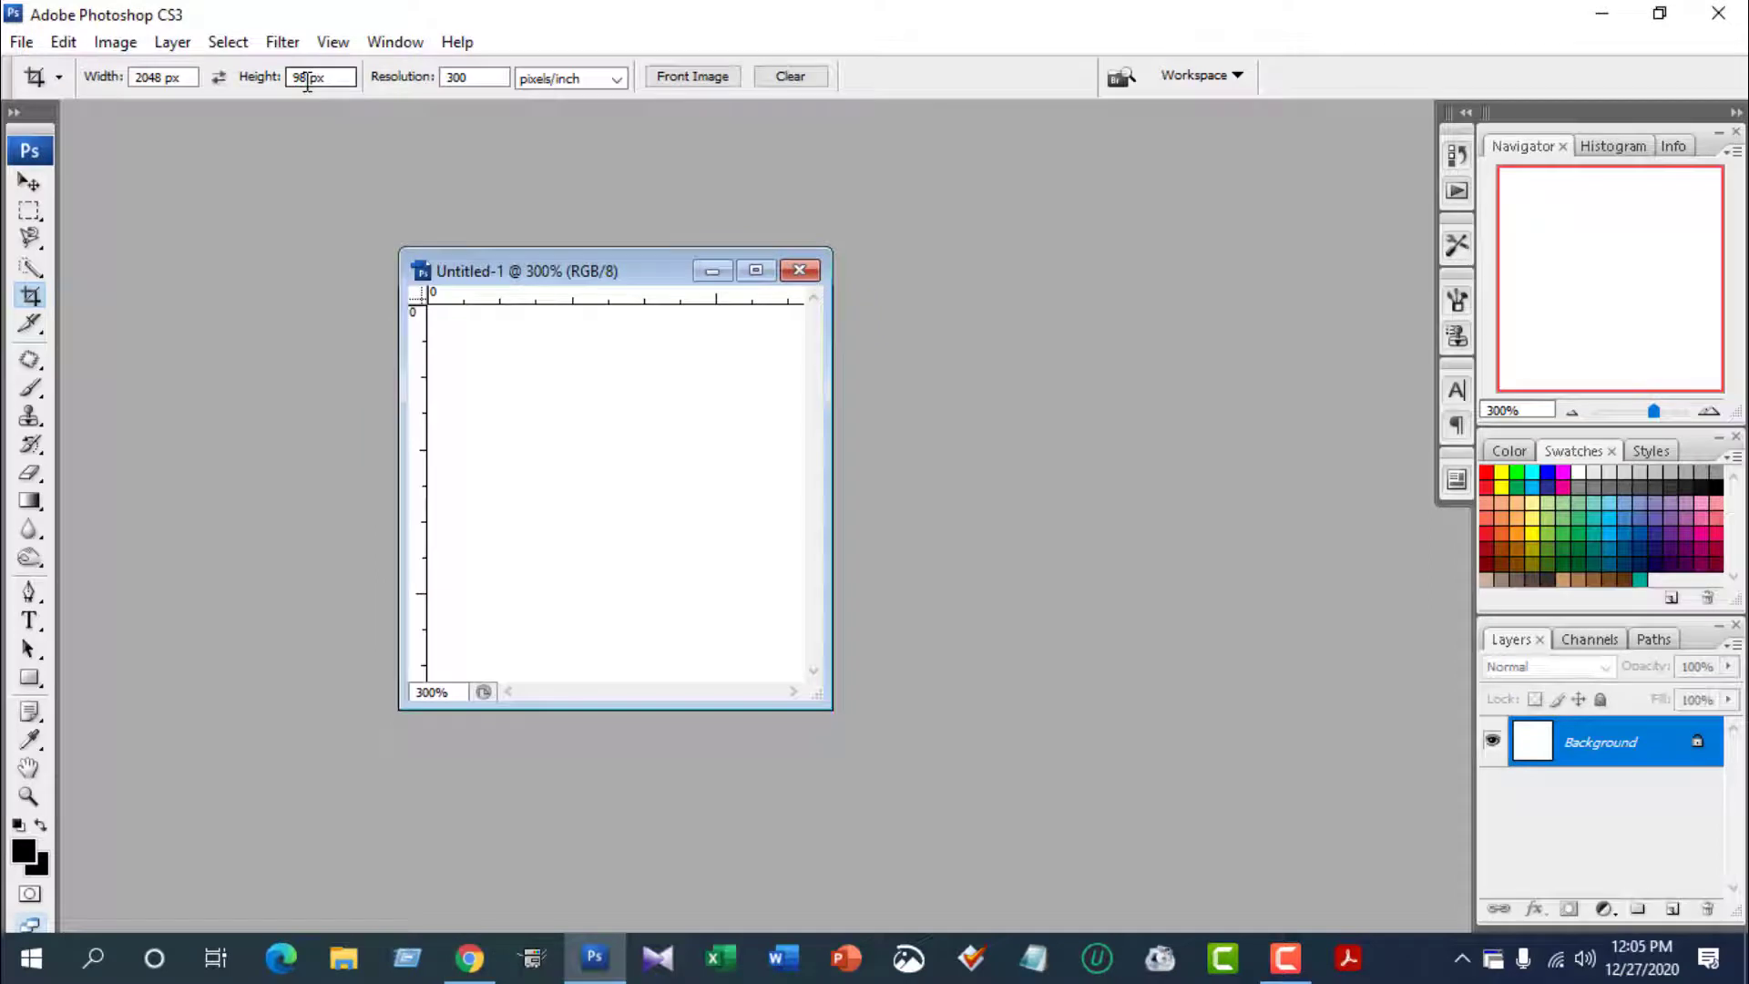
{"action": "key", "text": "Return"}
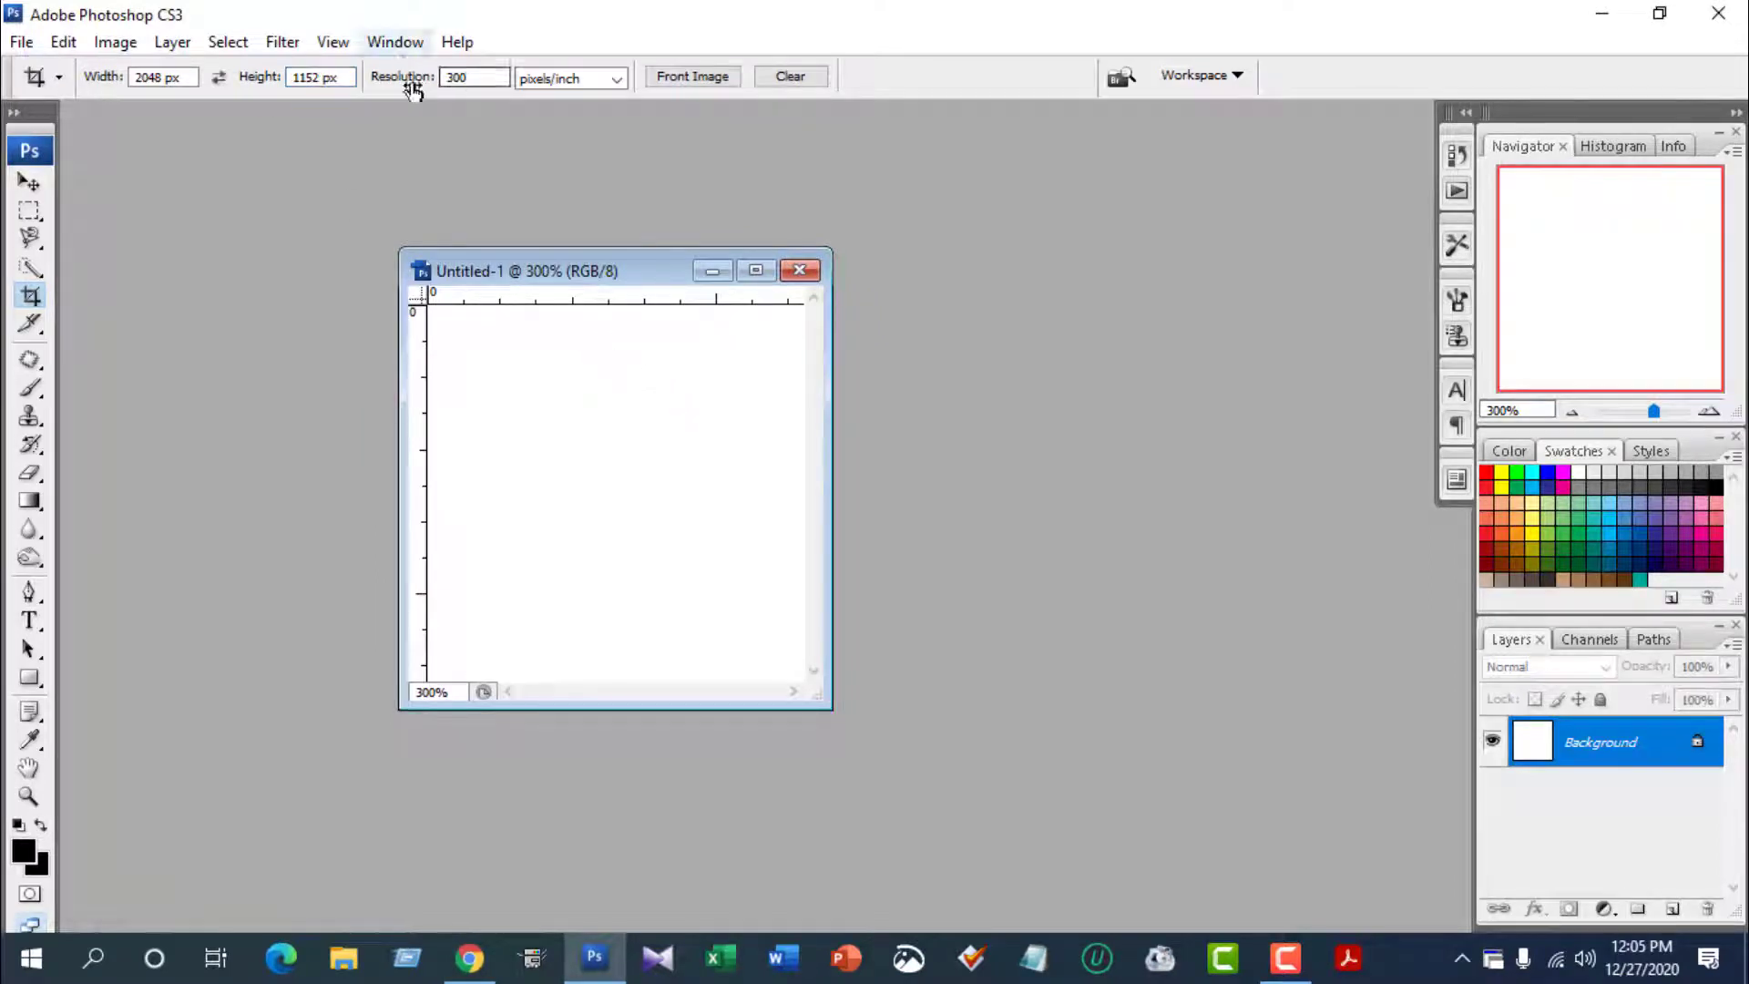
{"action": "left_click_drag", "start_coordinate": [507, 399], "coordinate": [740, 625]}
{"action": "key", "text": "Return"}
{"action": "key", "text": "z"}
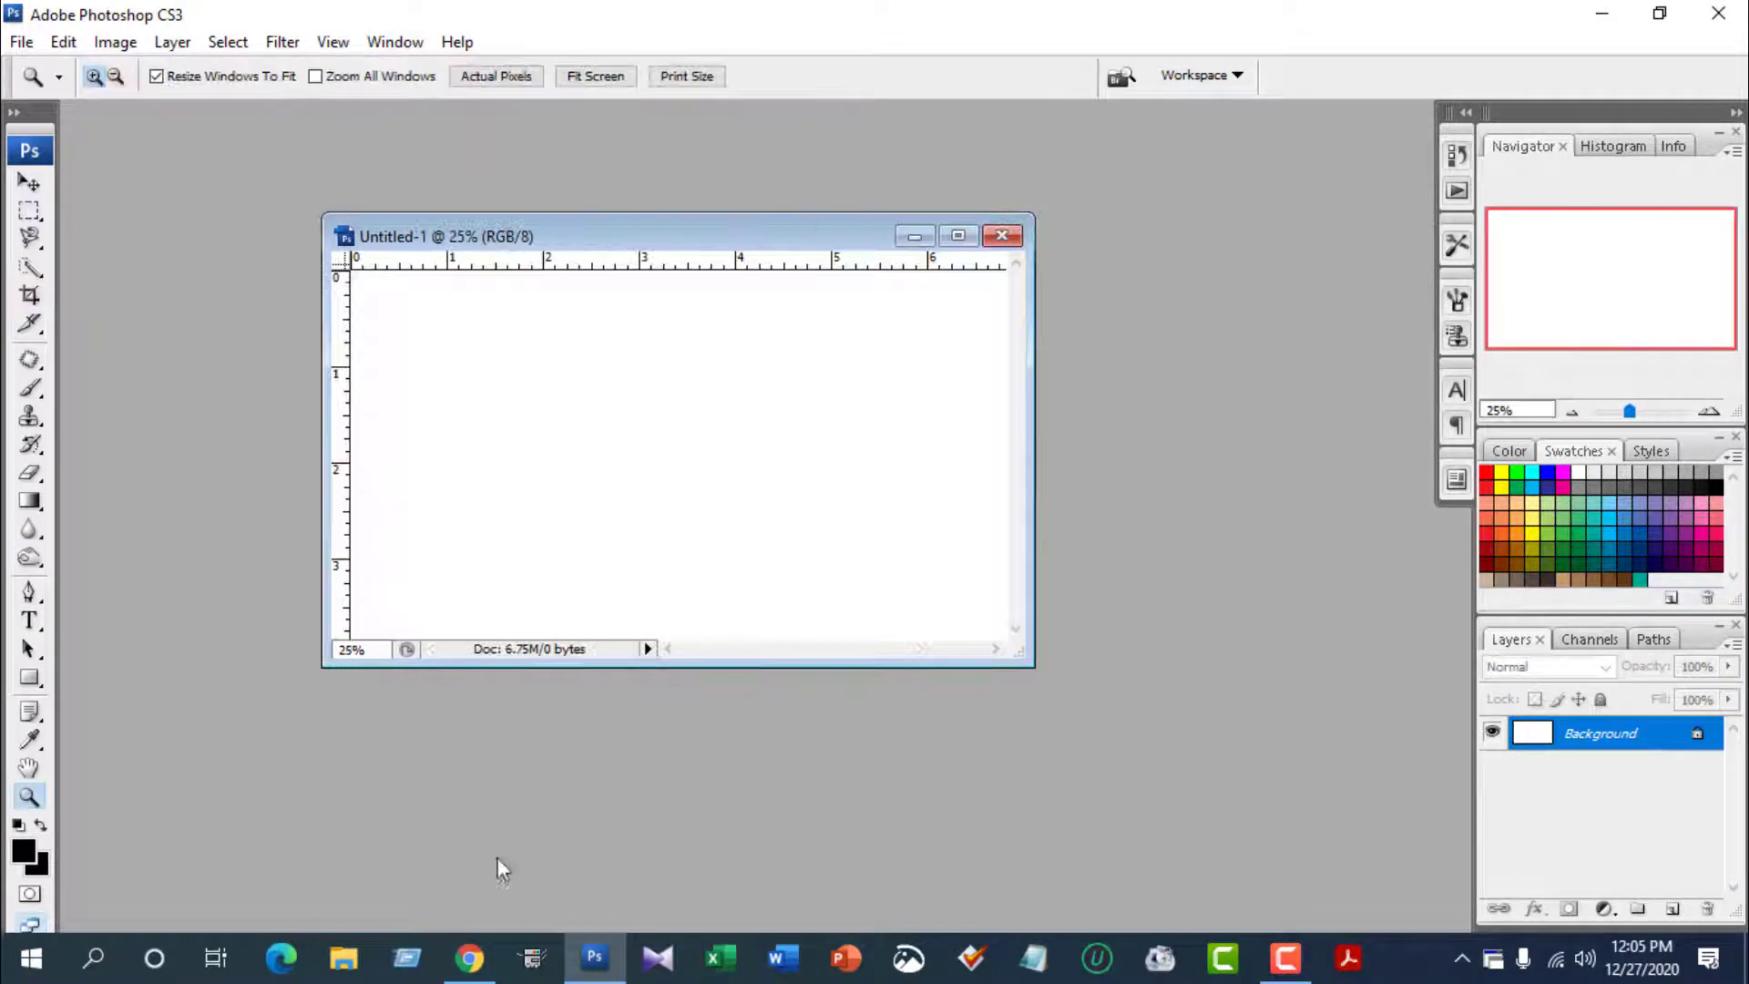
{"action": "left_click", "coordinate": [469, 958]}
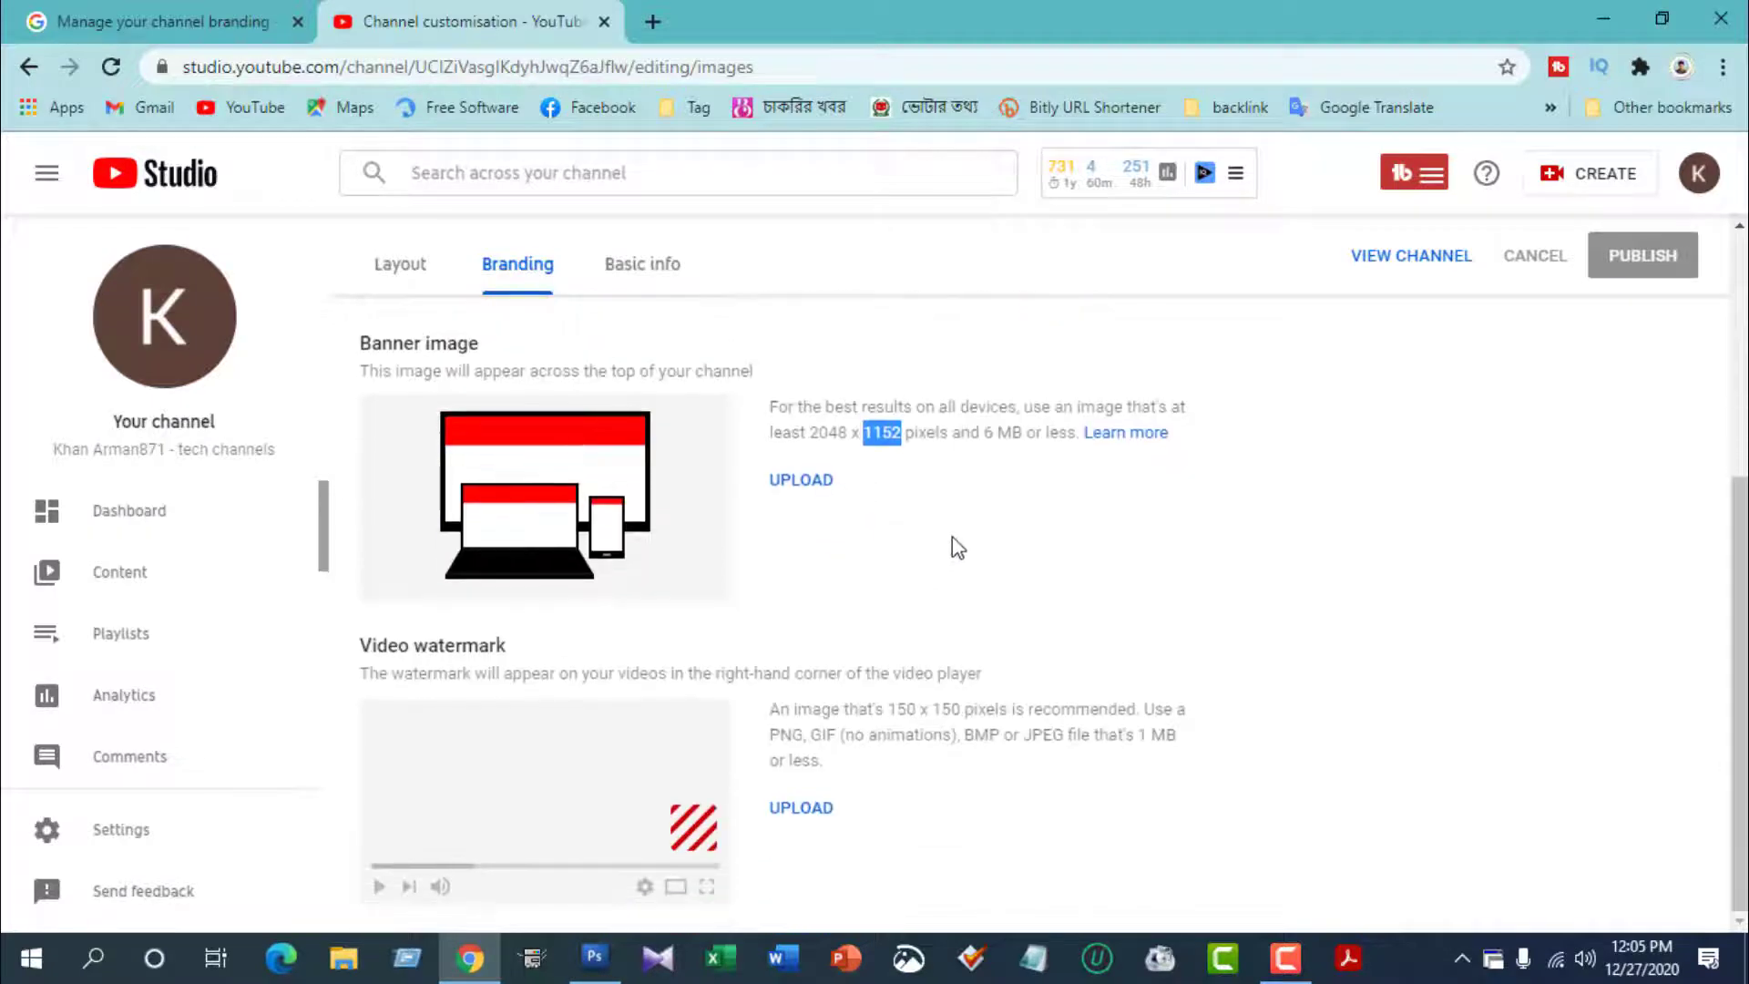
- Note the 150 × 150 watermark size and search Google for 'subscribe png' in a new tab
{"action": "left_click_drag", "start_coordinate": [890, 715], "coordinate": [995, 716]}
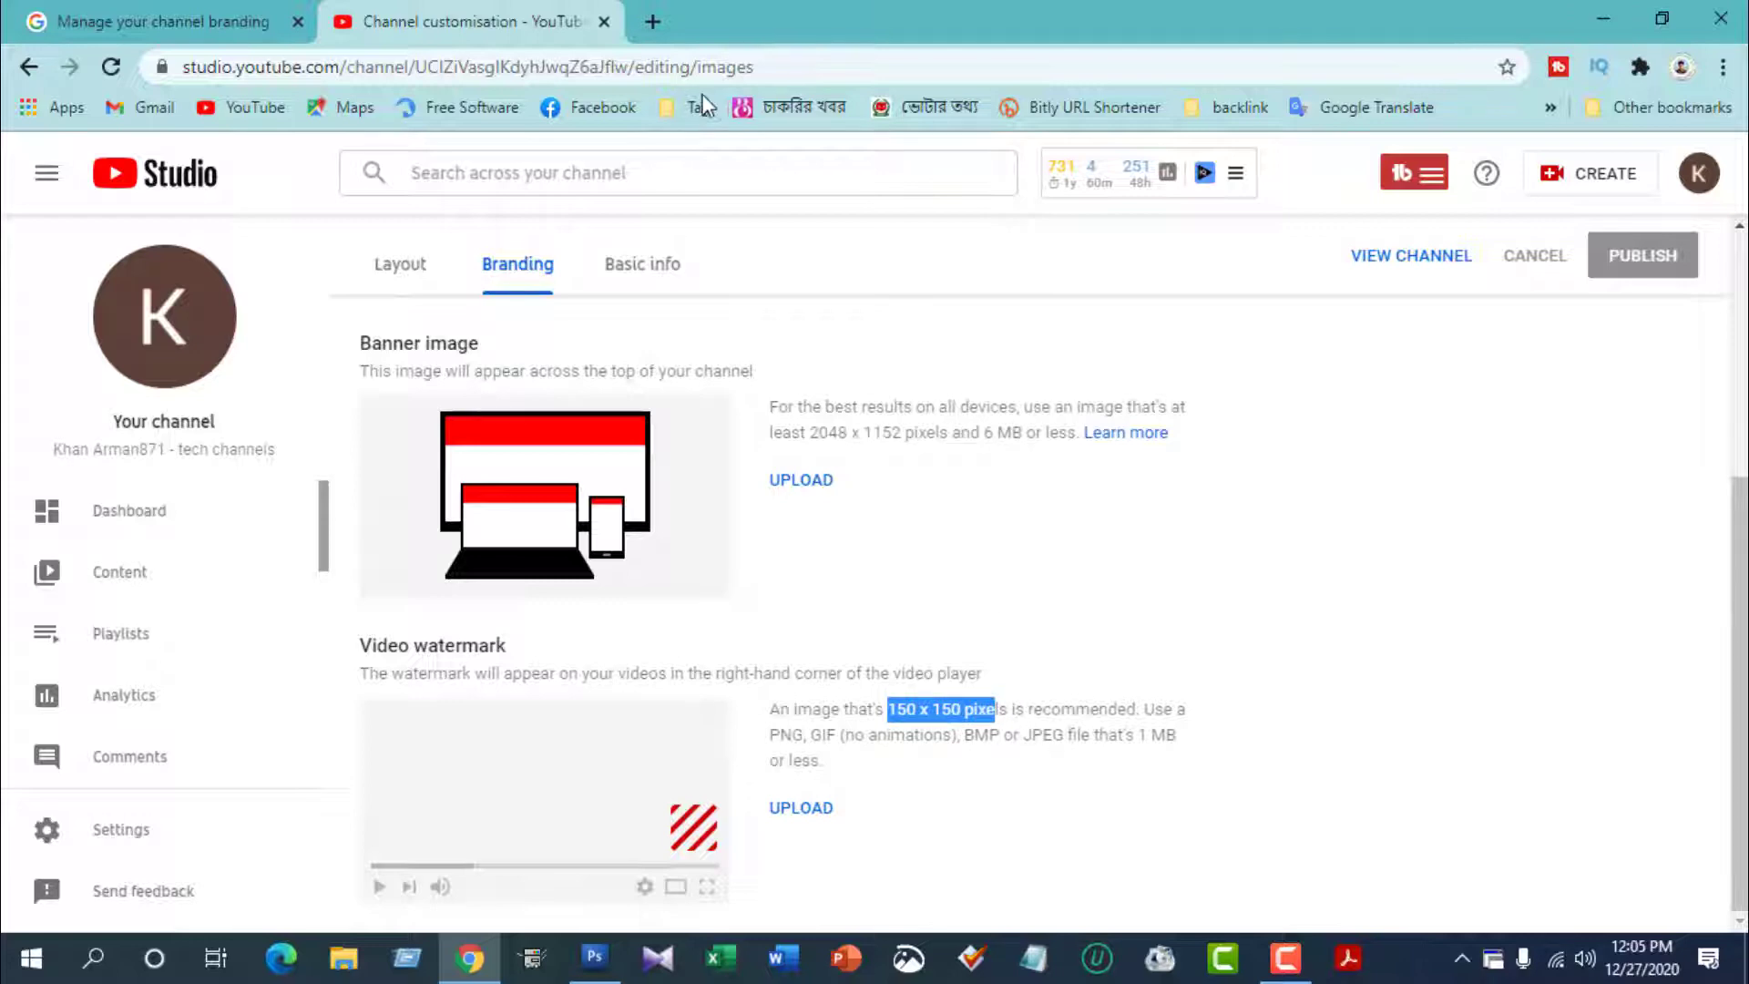
{"action": "left_click", "coordinate": [654, 22]}
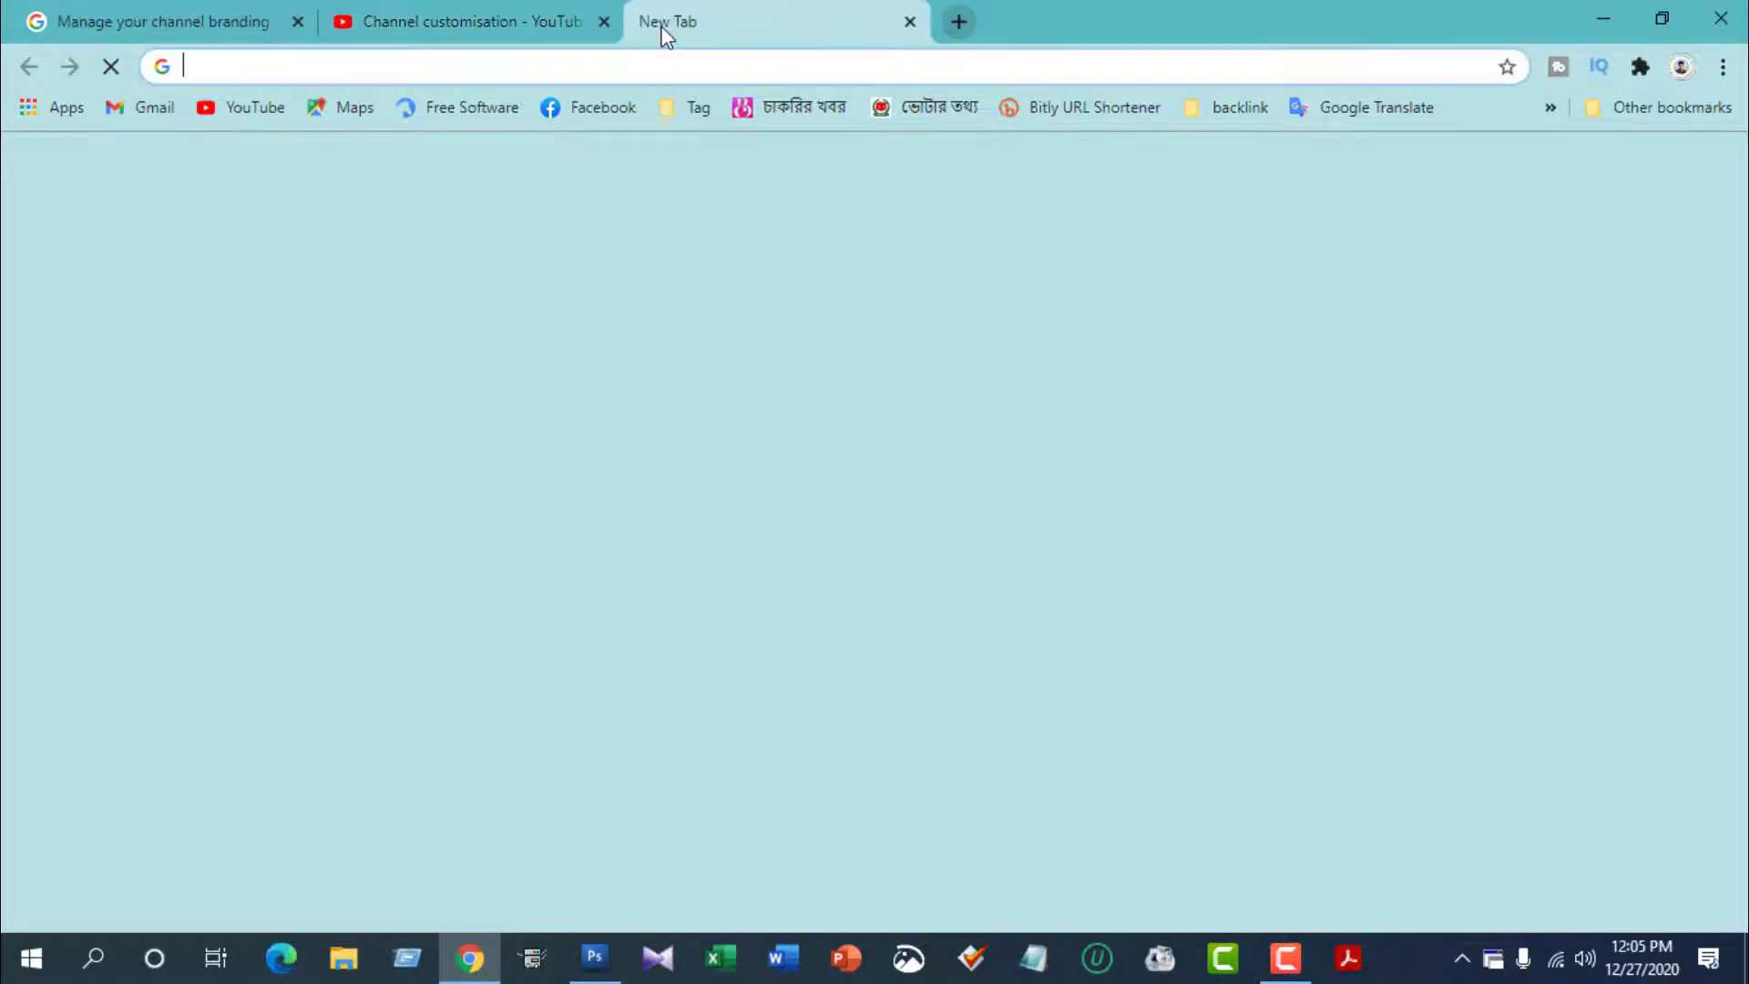
{"action": "left_click", "coordinate": [701, 541]}
{"action": "type", "text": "subscribe png"}
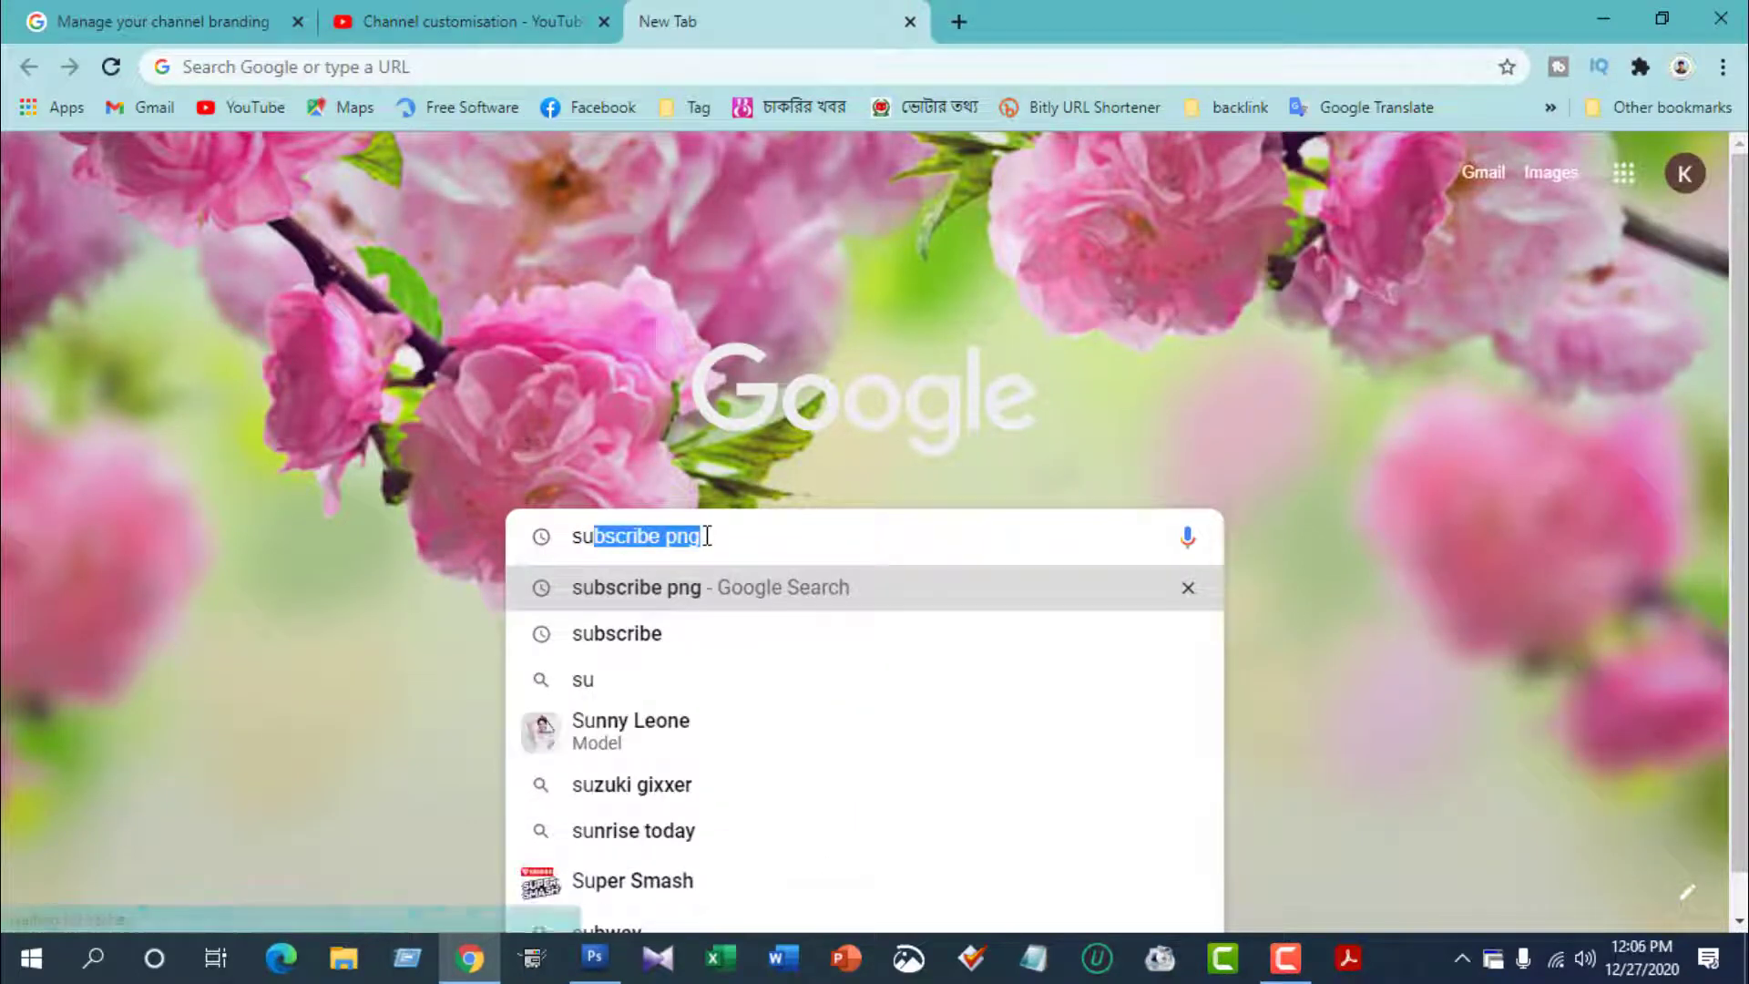
{"action": "left_click", "coordinate": [681, 588]}
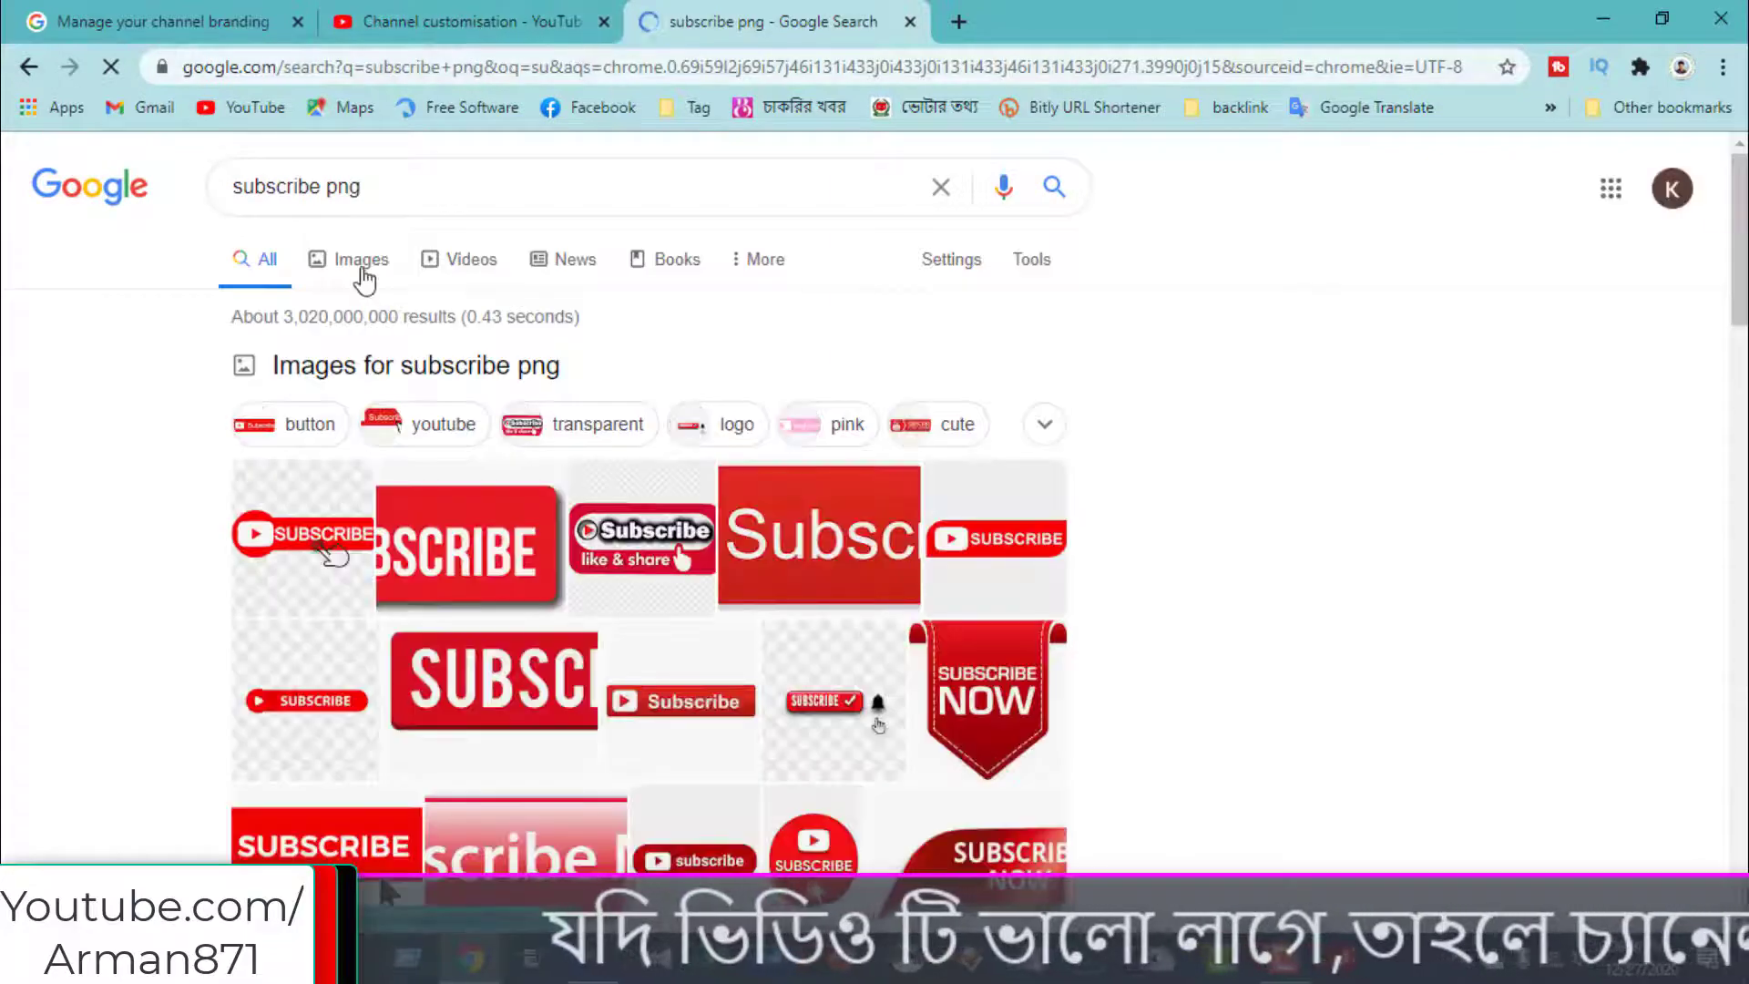
- Browse the 'subscribe png' image results, then minimise the browser
{"action": "left_click", "coordinate": [363, 266]}
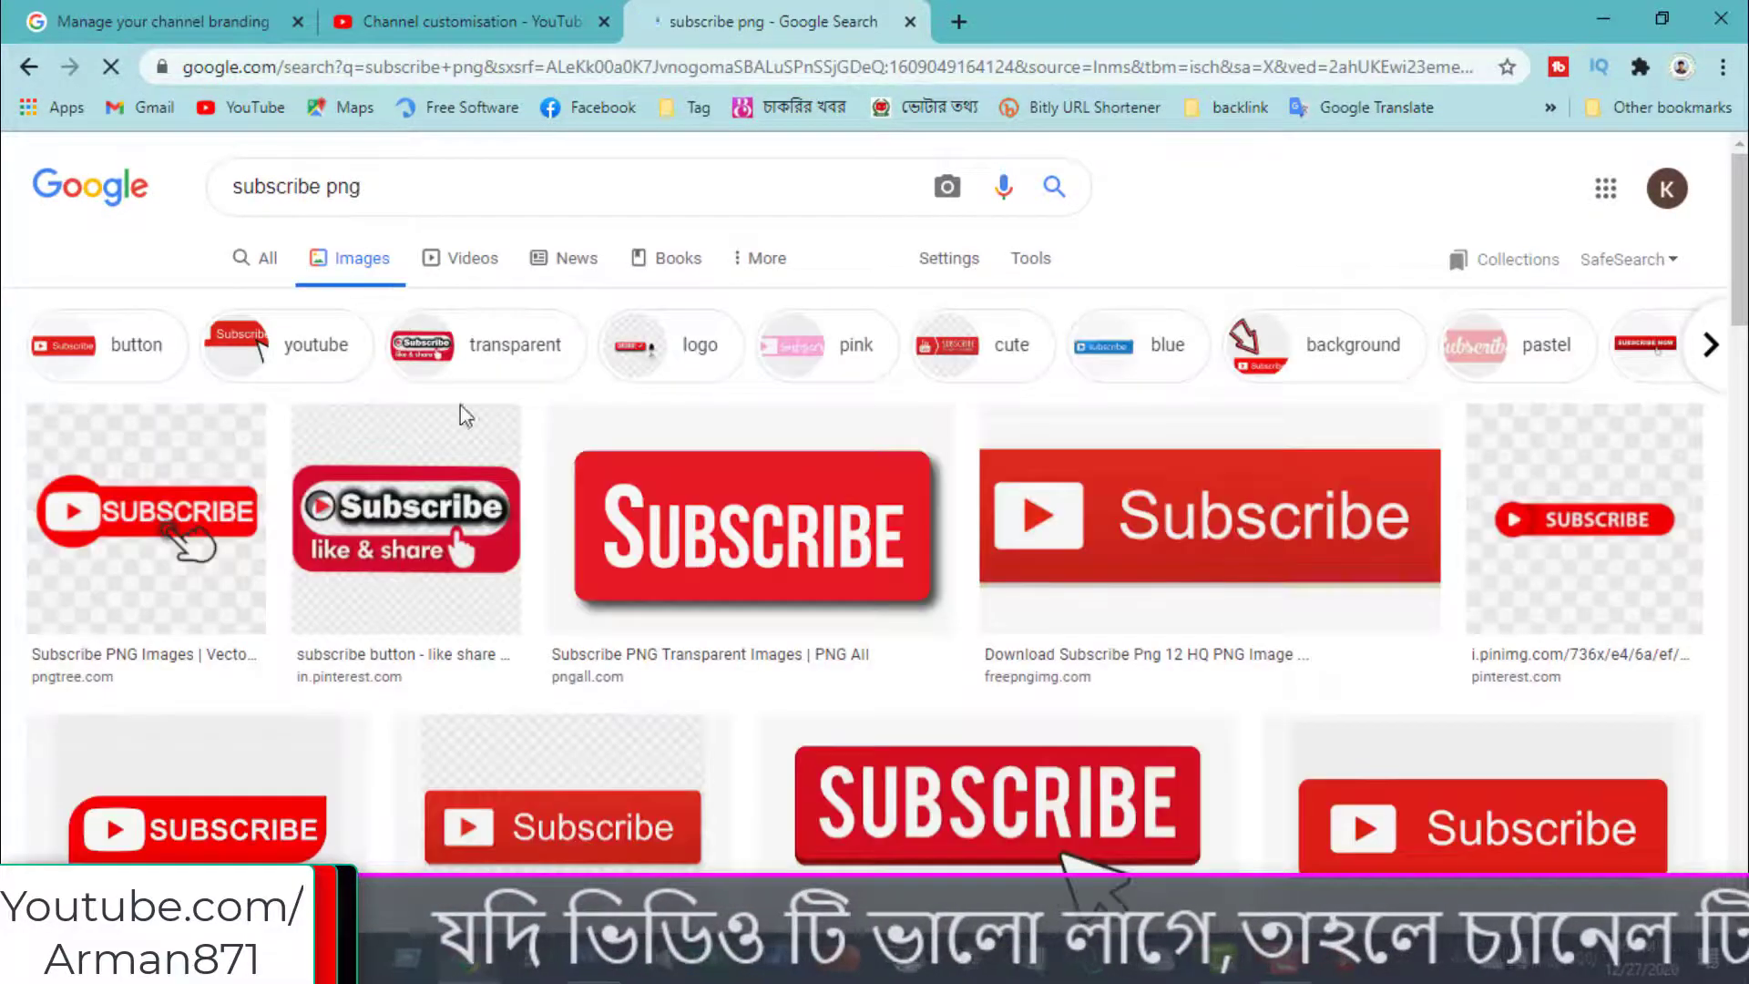
{"action": "scroll", "coordinate": [456, 405], "scroll_direction": "down", "scroll_amount": 4}
{"action": "scroll", "coordinate": [1364, 396], "scroll_direction": "down", "scroll_amount": 3}
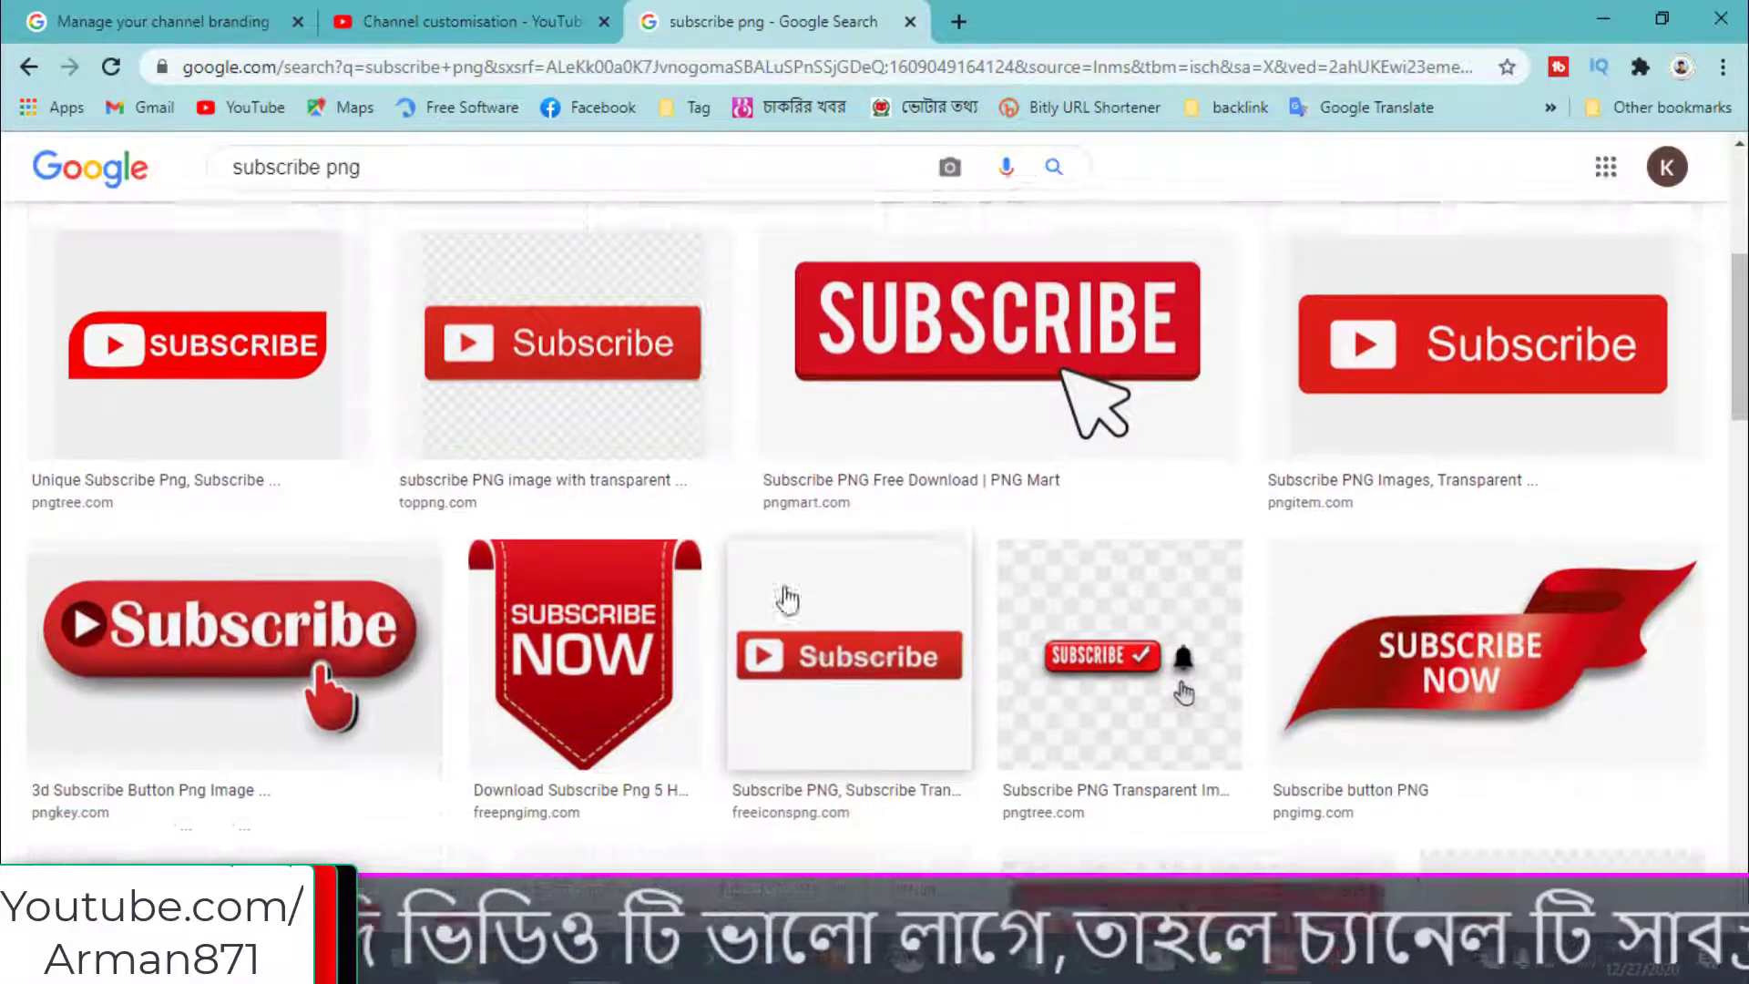
{"action": "scroll", "coordinate": [961, 277], "scroll_direction": "down", "scroll_amount": 10}
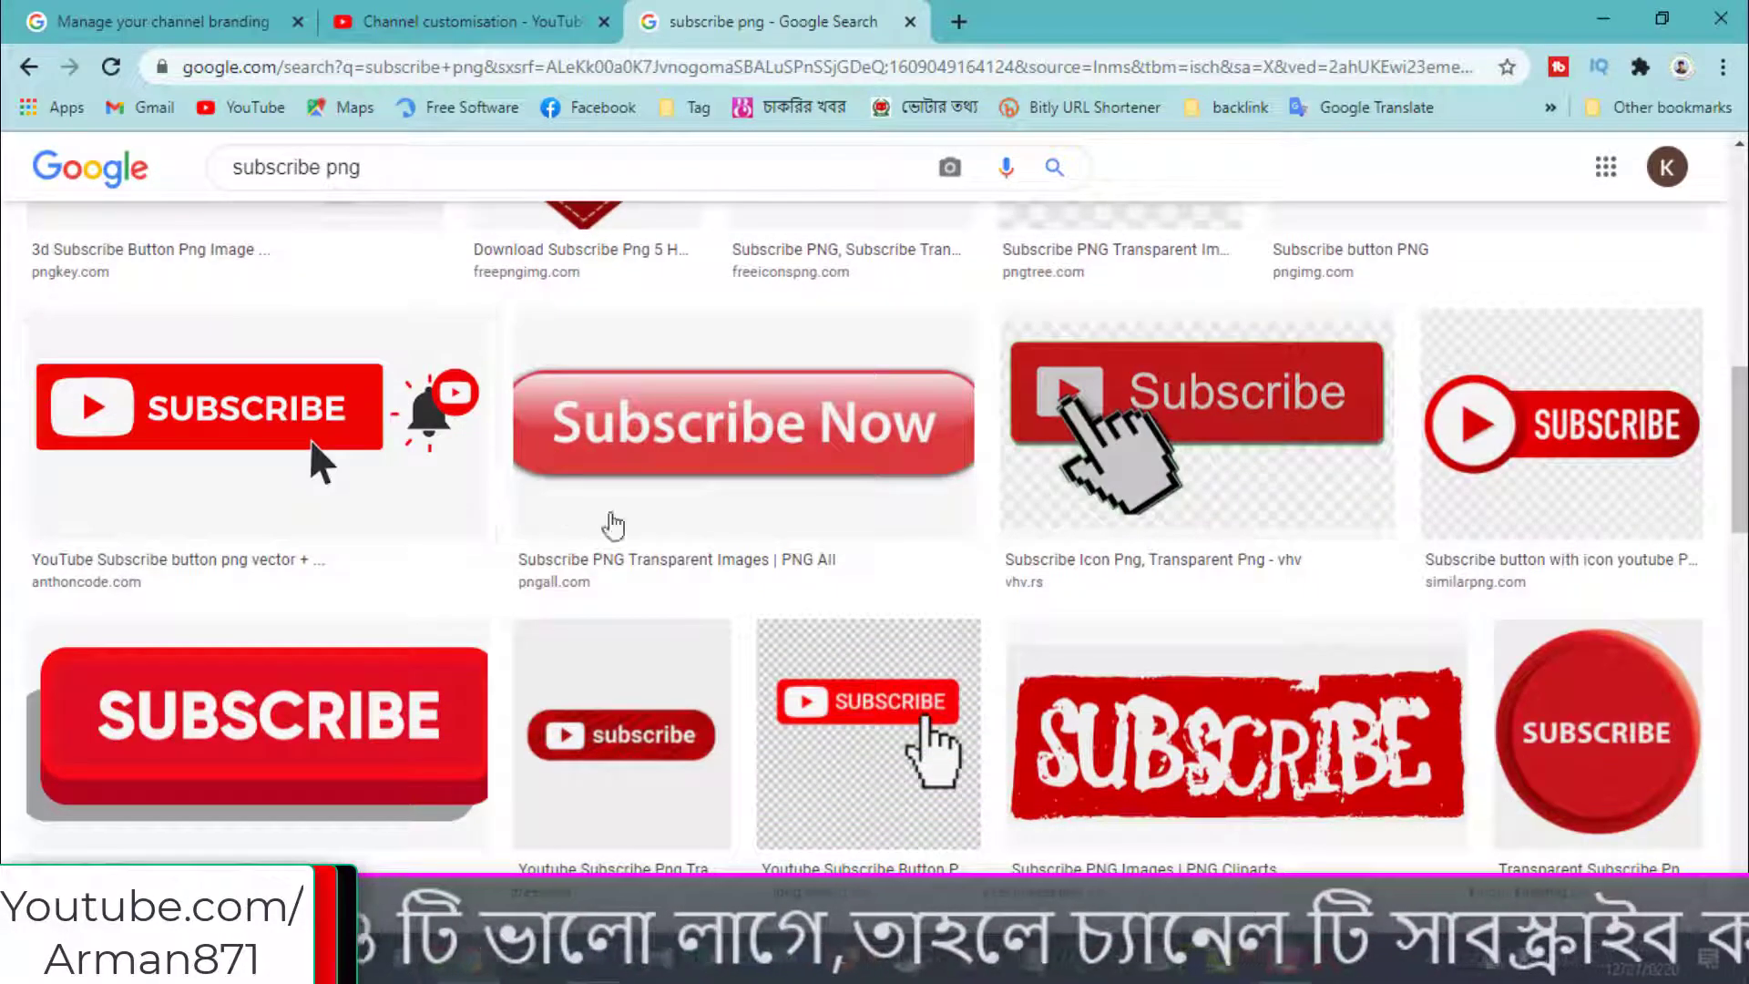
{"action": "key", "text": "ctrl+shift+Tab"}
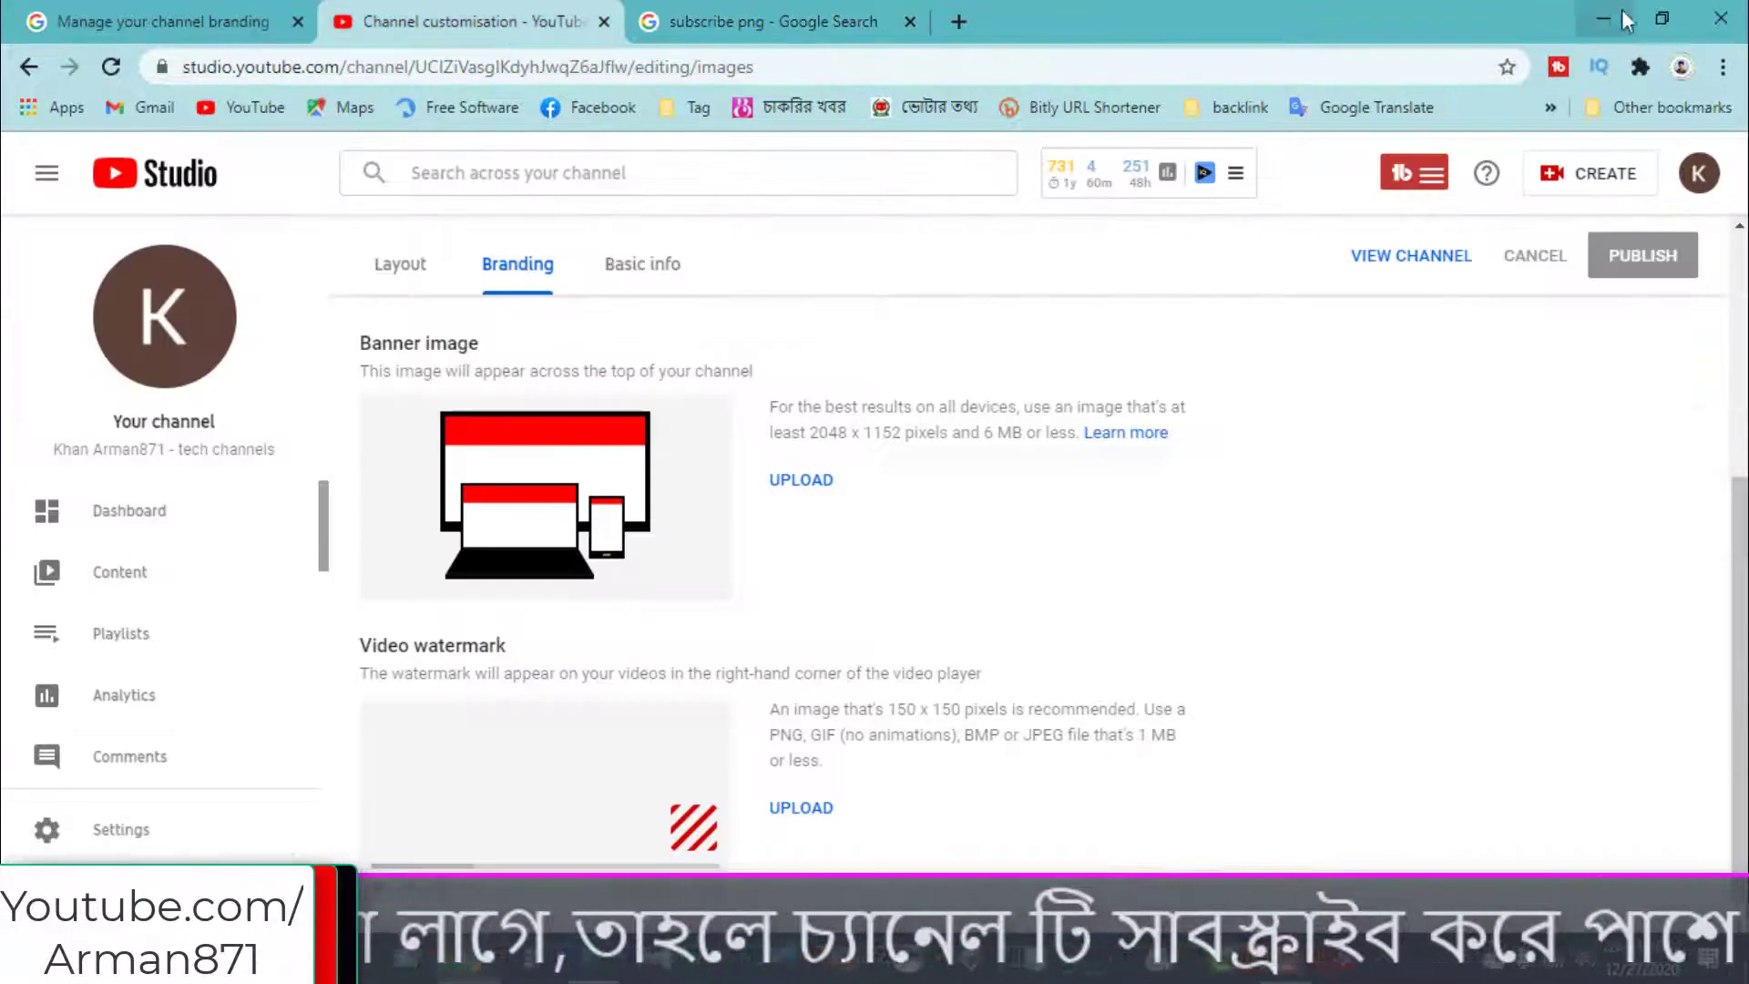
{"action": "left_click", "coordinate": [1609, 16]}
- Check the three image files on the desktop, then return to YouTube Studio
{"action": "left_click", "coordinate": [1601, 15]}
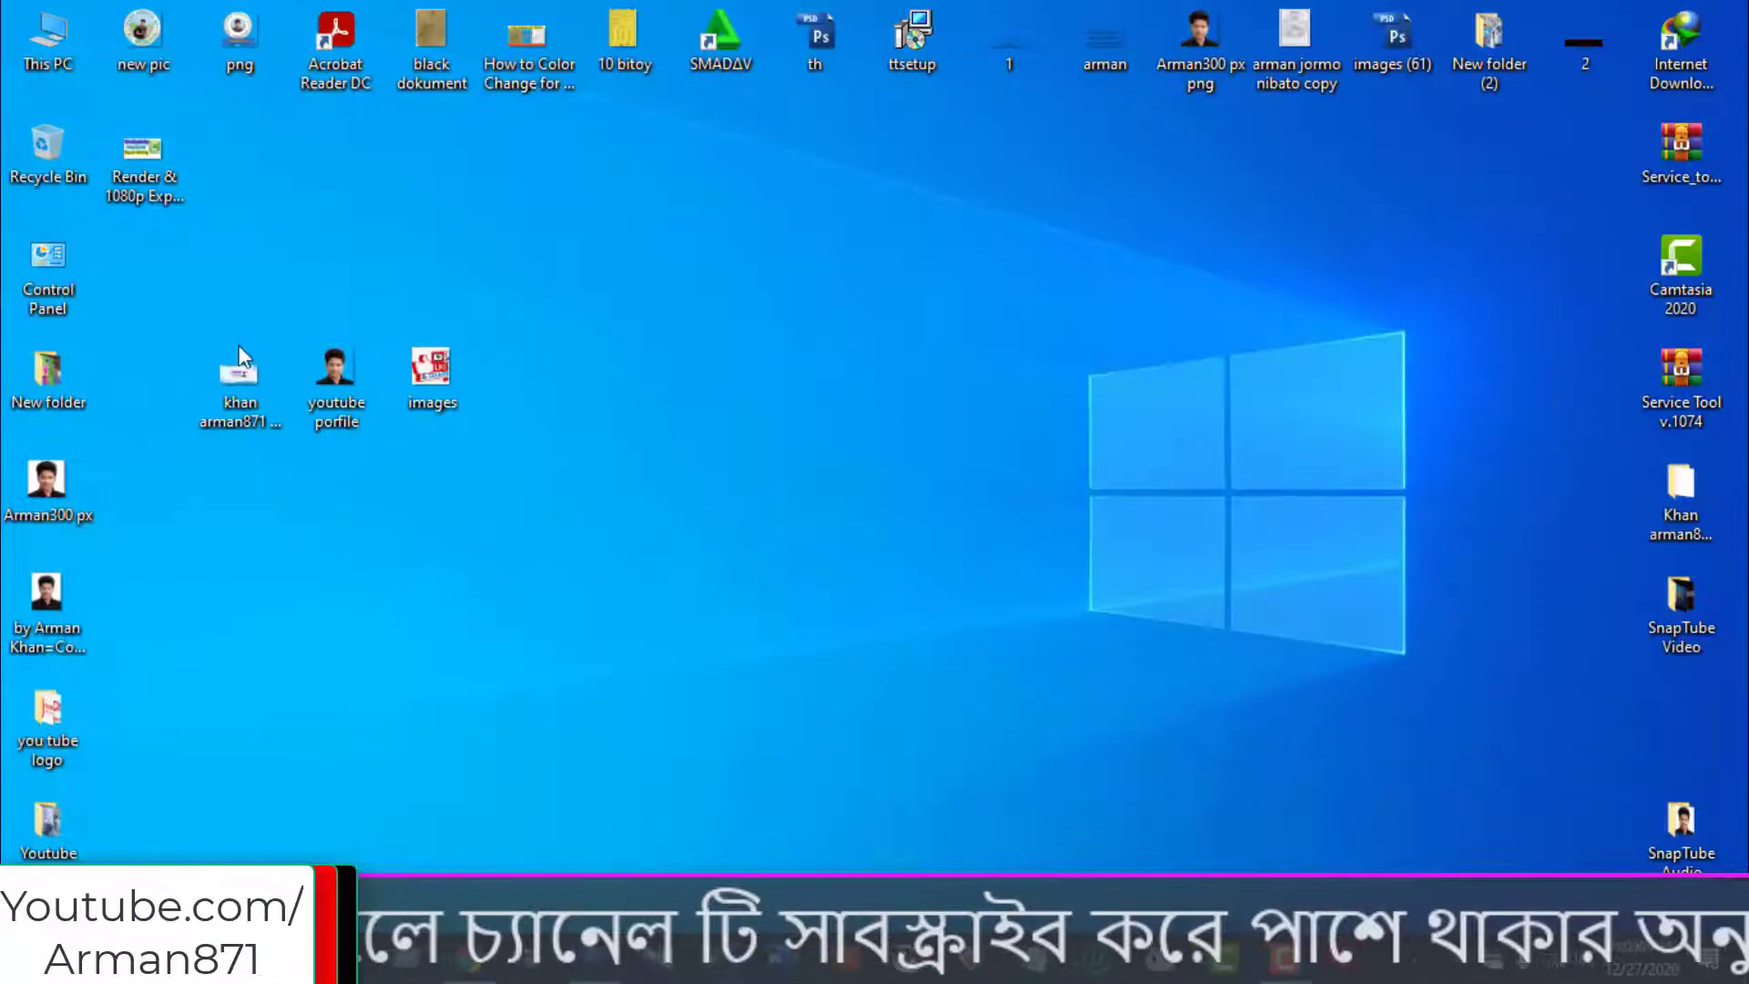
{"action": "left_click_drag", "start_coordinate": [204, 310], "coordinate": [533, 489]}
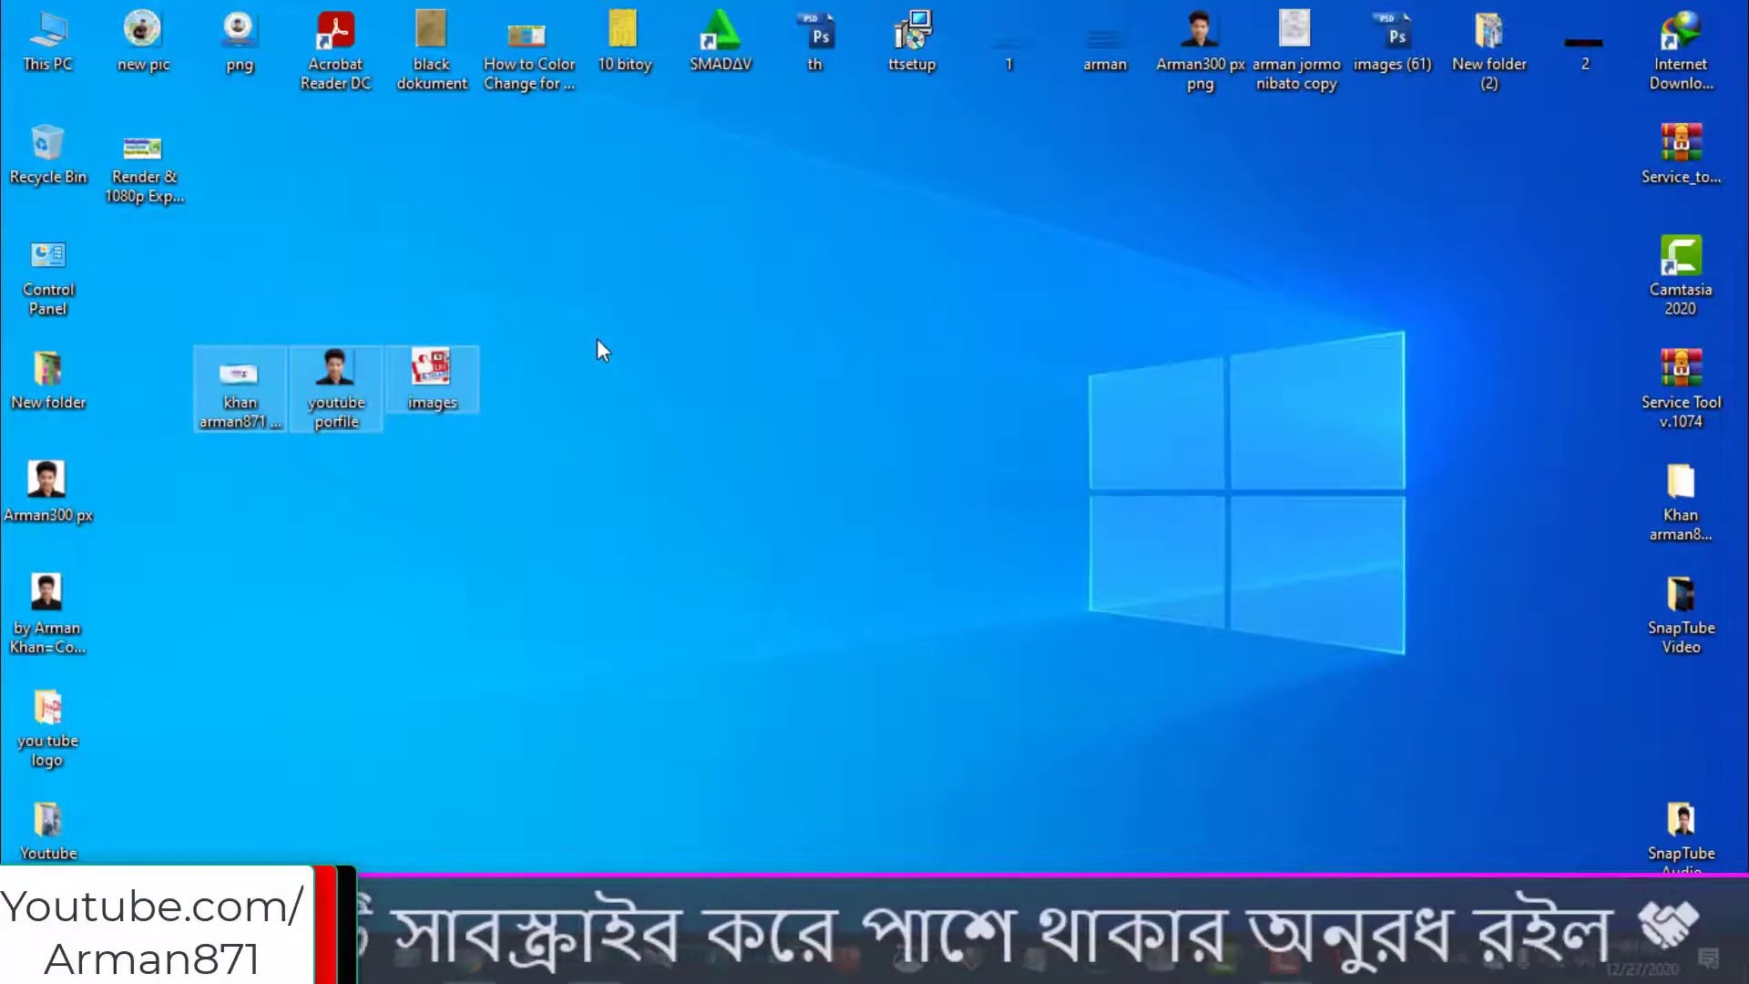
{"action": "left_click", "coordinate": [422, 330]}
{"action": "key", "text": "alt+Tab"}
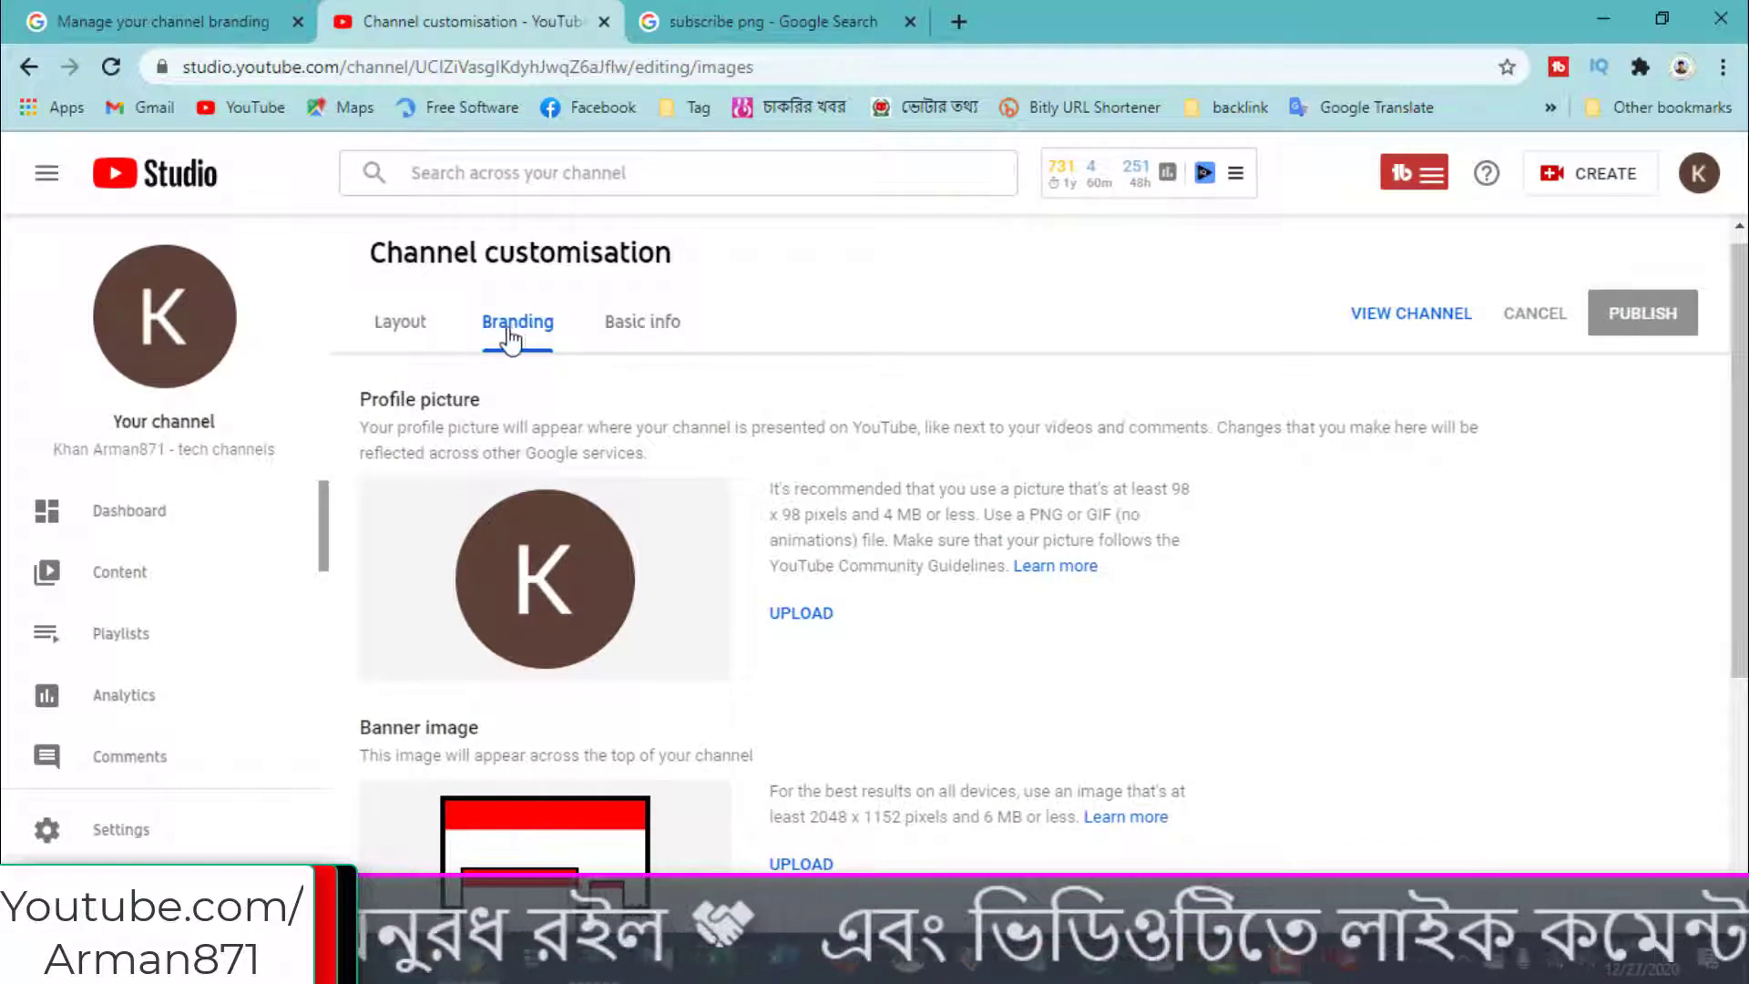
- Upload 'youtube porfile' as the profile picture and accept its crop, noting the 4 MB limit
{"action": "left_click", "coordinate": [799, 619]}
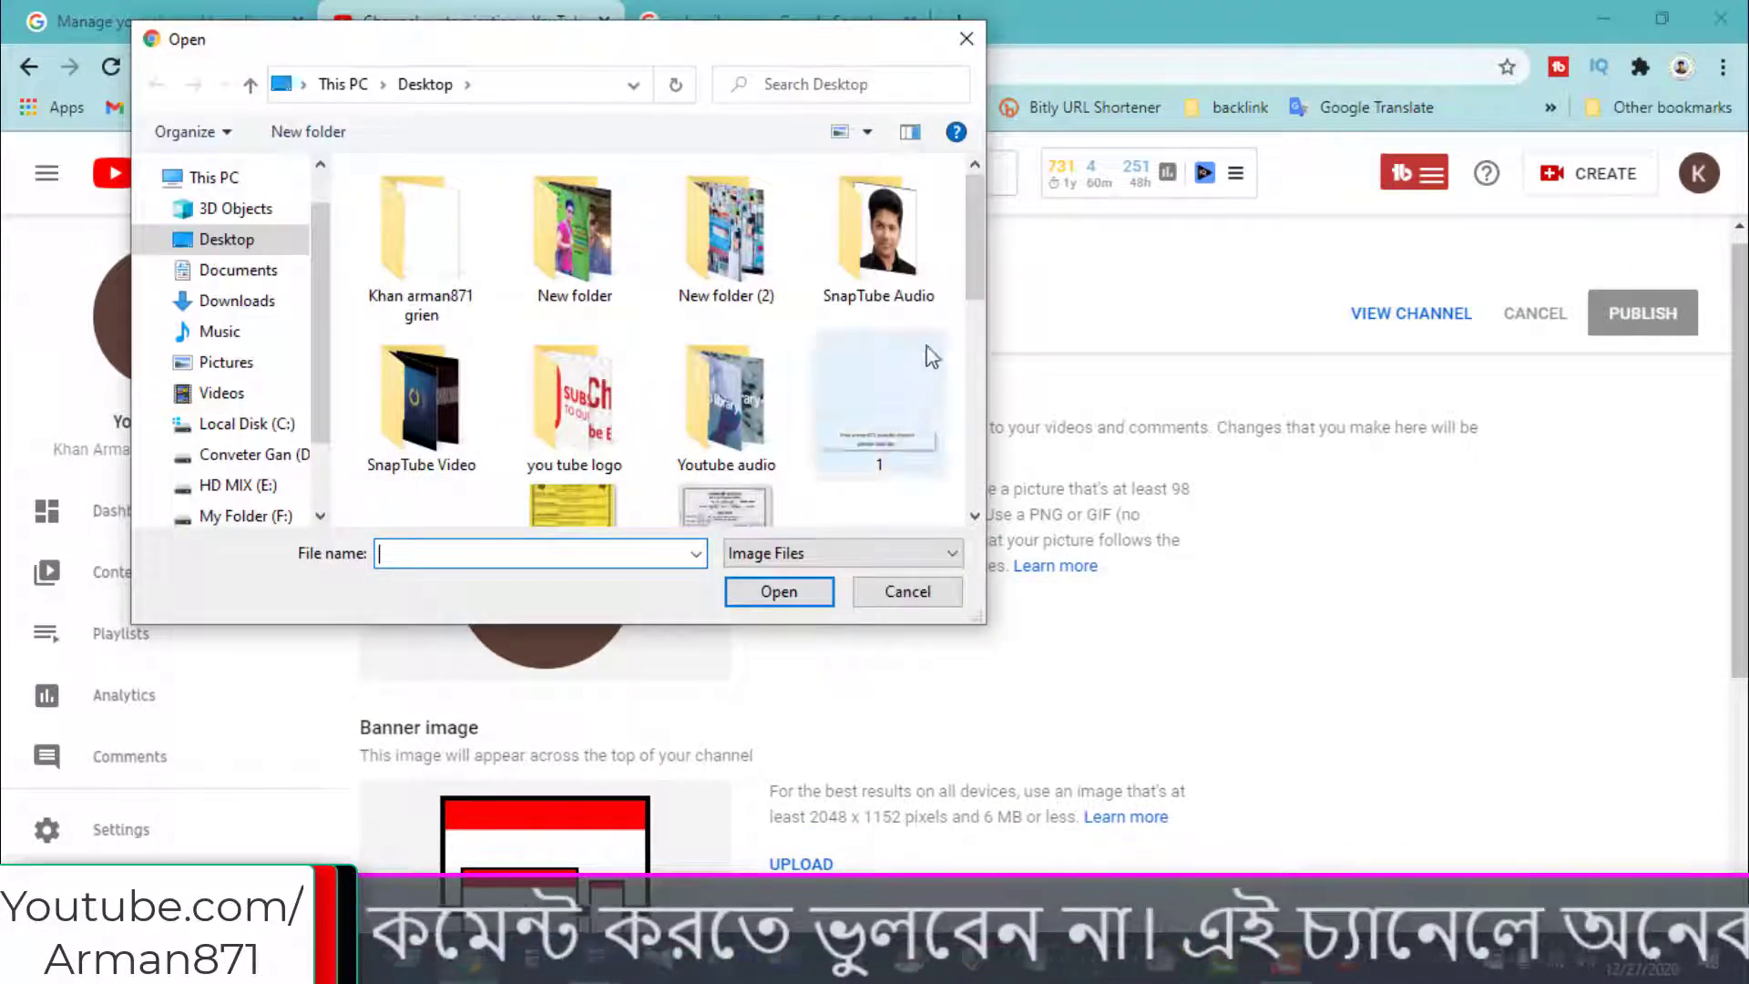
{"action": "scroll", "coordinate": [929, 362], "scroll_direction": "down", "scroll_amount": 5}
{"action": "left_click", "coordinate": [734, 441]}
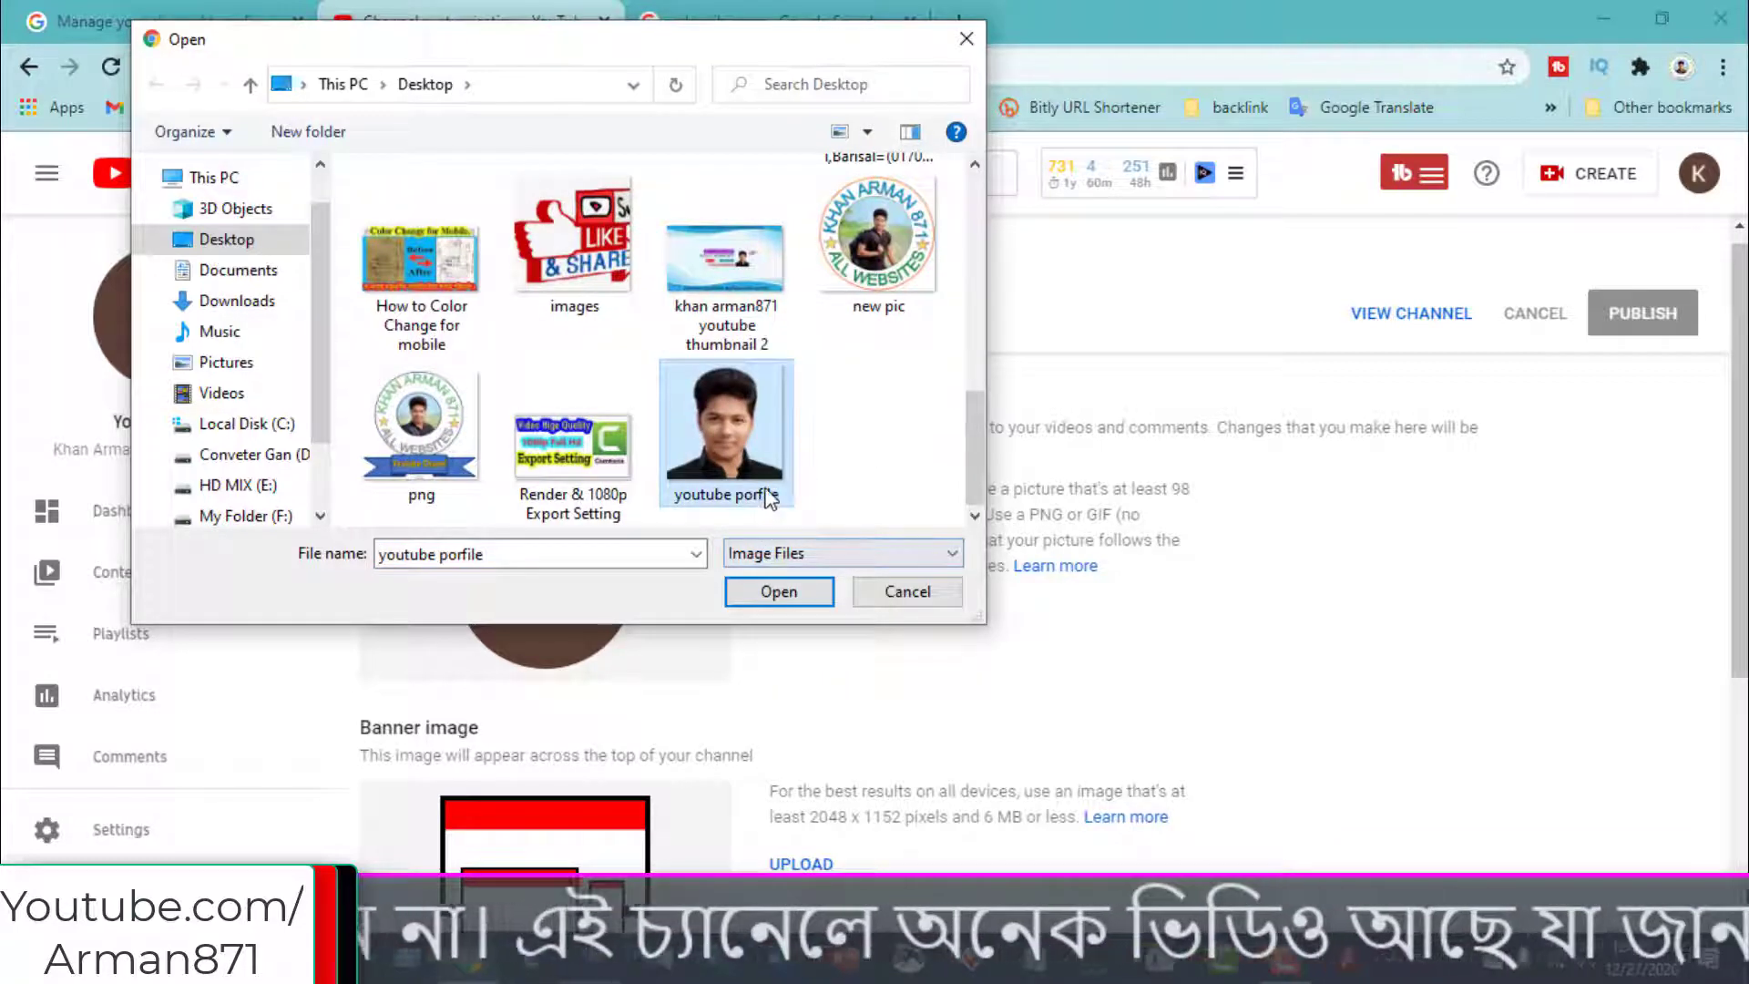
{"action": "left_click", "coordinate": [778, 591]}
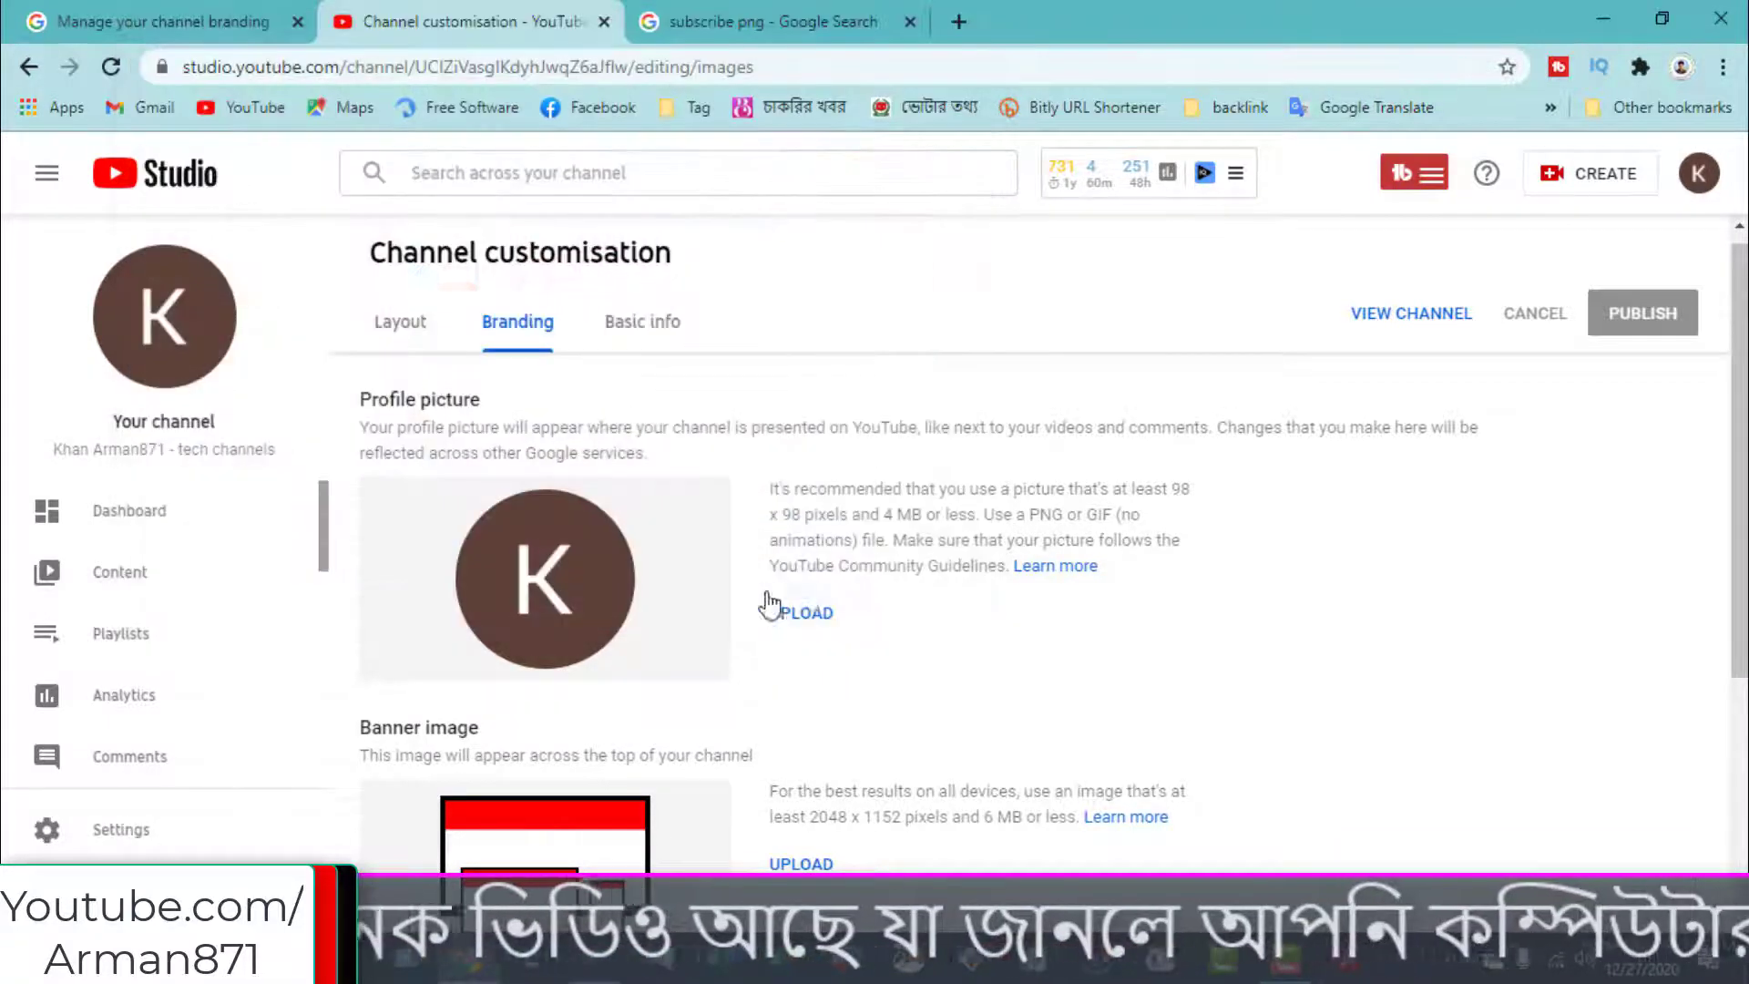
{"action": "scroll", "coordinate": [959, 569], "scroll_direction": "down", "scroll_amount": 3}
{"action": "left_click", "coordinate": [1391, 822]}
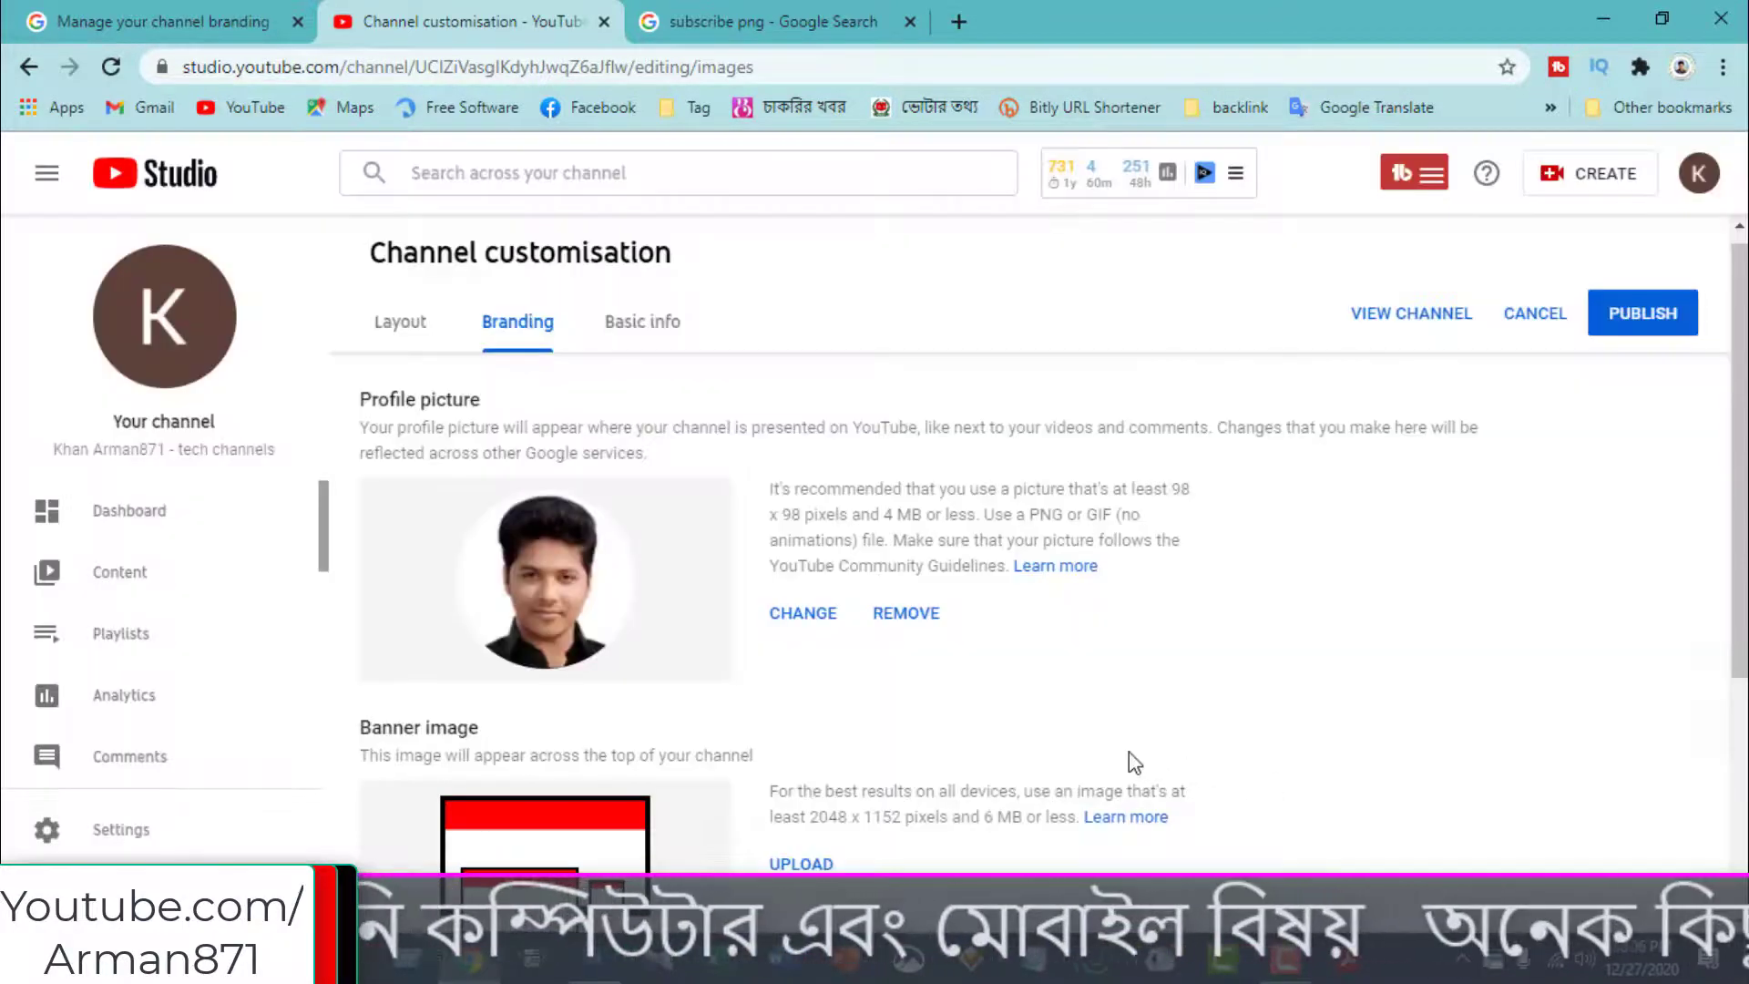
{"action": "mouse_move", "coordinate": [880, 515]}
{"action": "left_mouse_down"}
{"action": "mouse_move", "coordinate": [930, 516]}
{"action": "mouse_move", "coordinate": [890, 516]}
{"action": "left_mouse_up"}
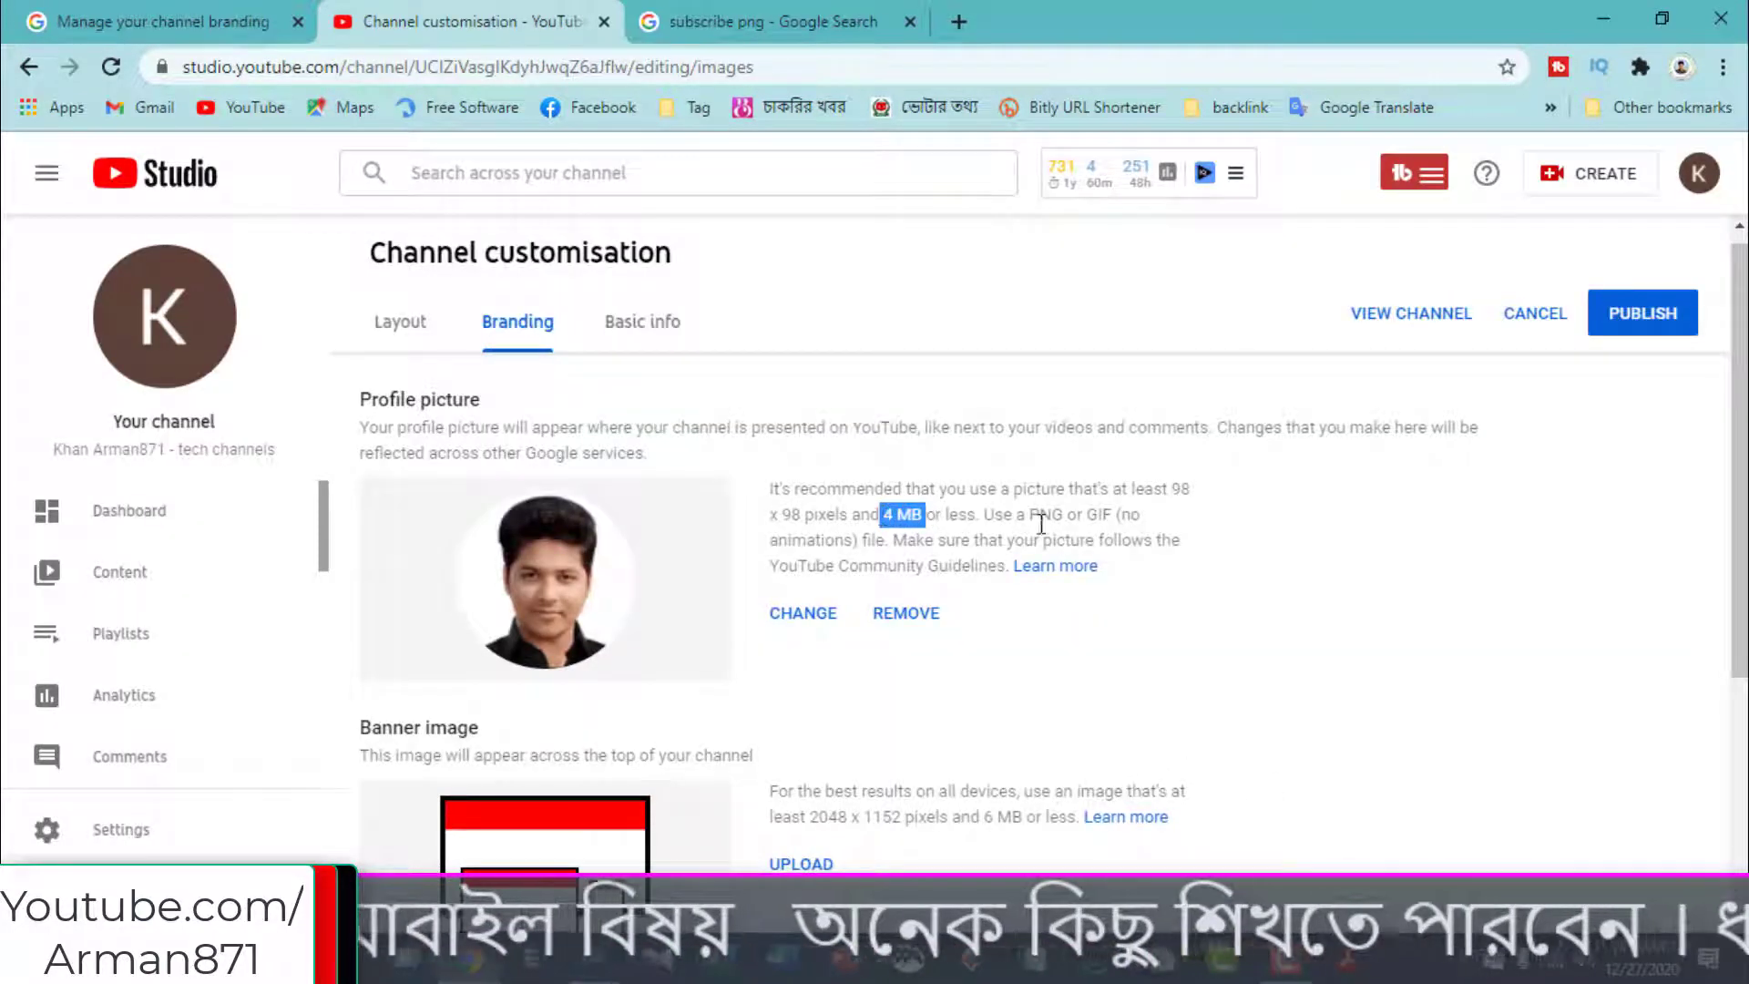
{"action": "left_click_drag", "start_coordinate": [1016, 515], "coordinate": [1099, 517]}
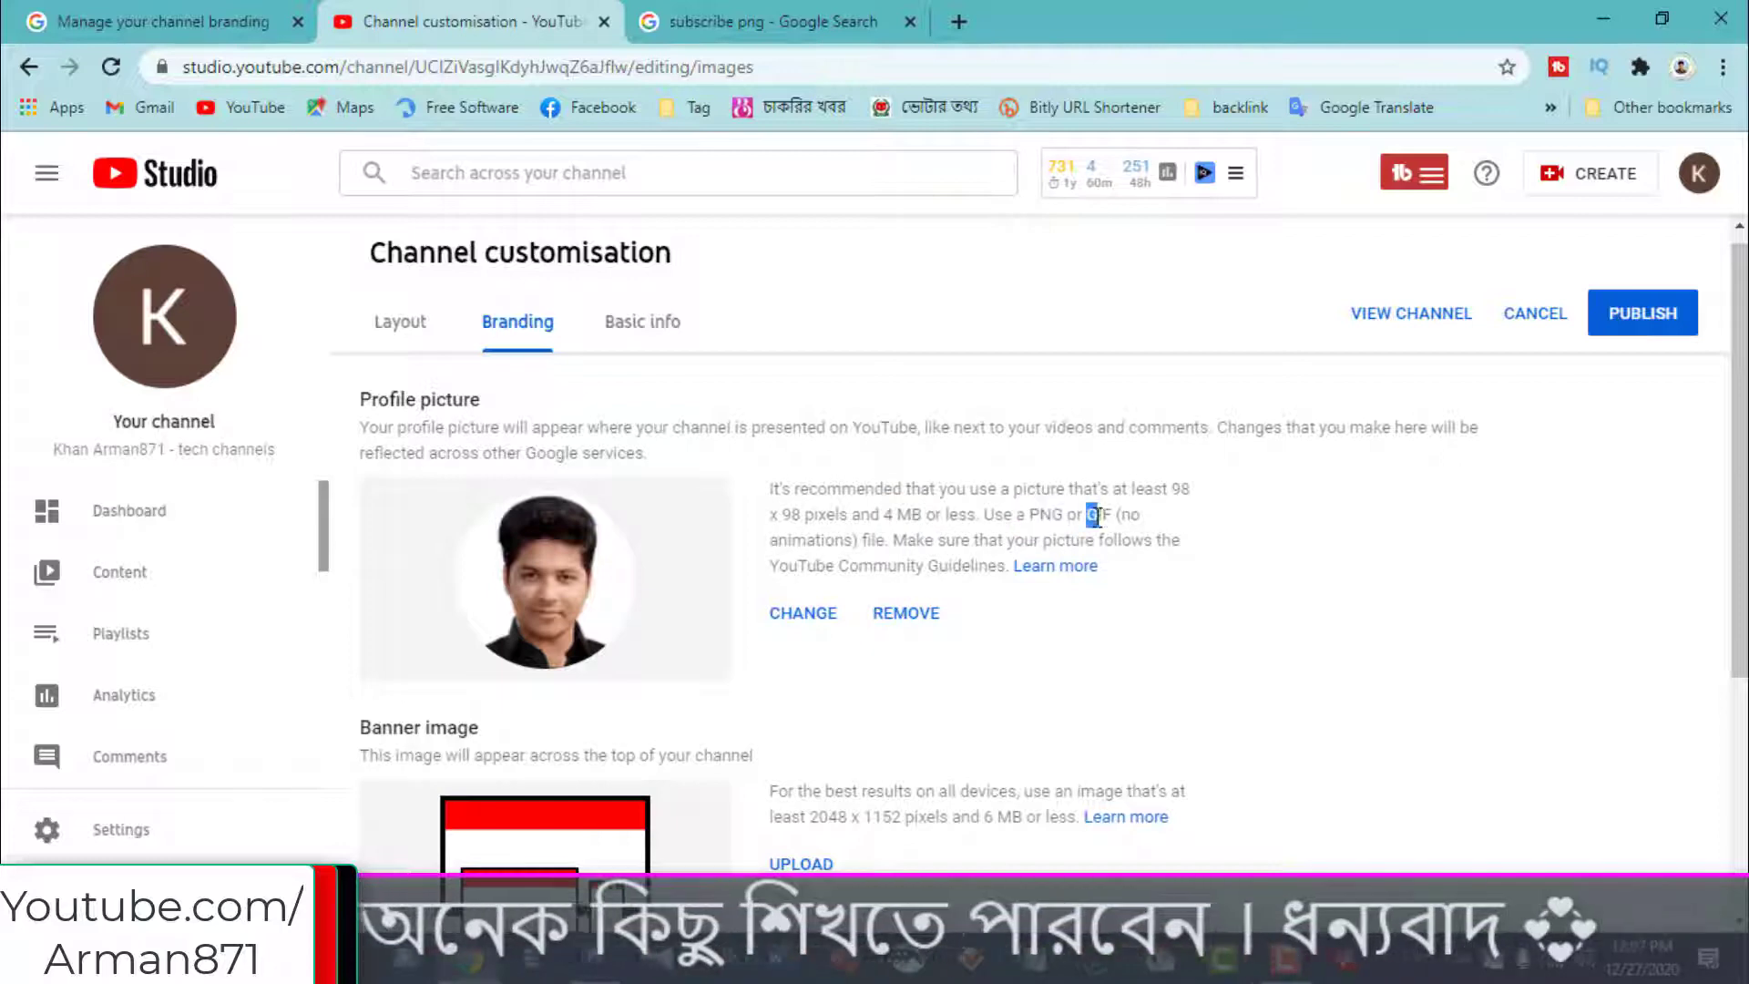
- Upload 'khan arman871 youtube thumbnail 2' as the banner and confirm the banner art crop
{"action": "scroll", "coordinate": [843, 619], "scroll_direction": "down", "scroll_amount": 3}
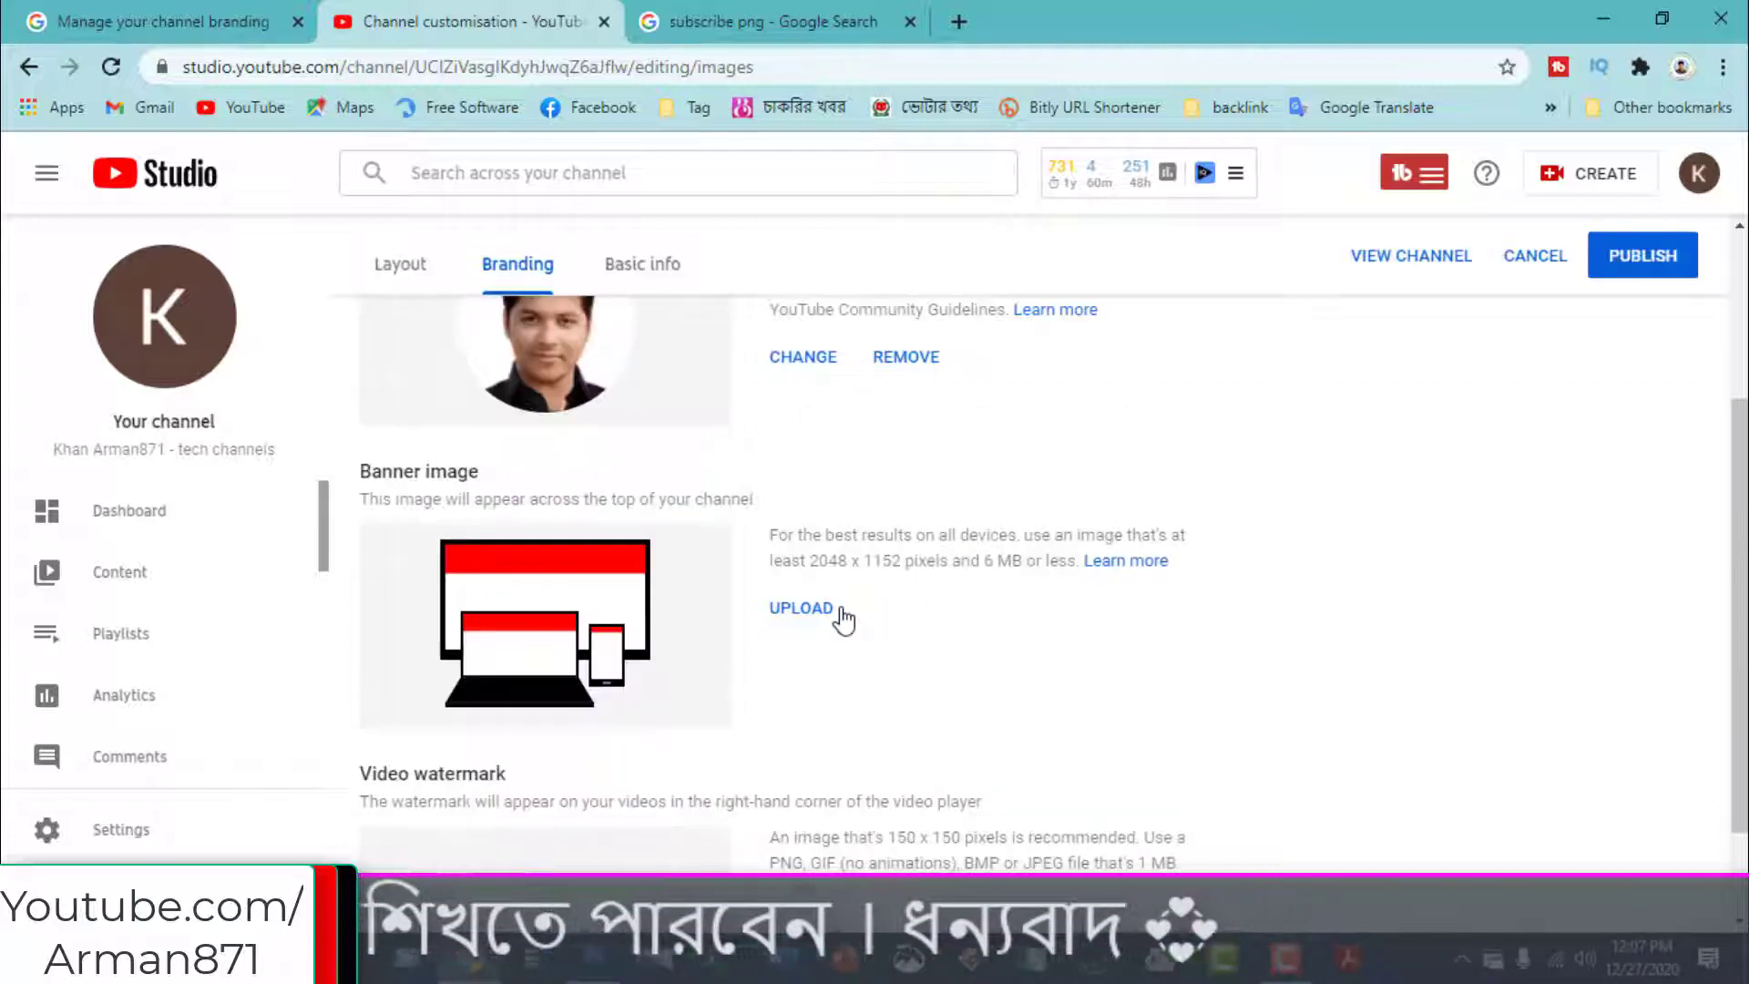
{"action": "left_click", "coordinate": [793, 610]}
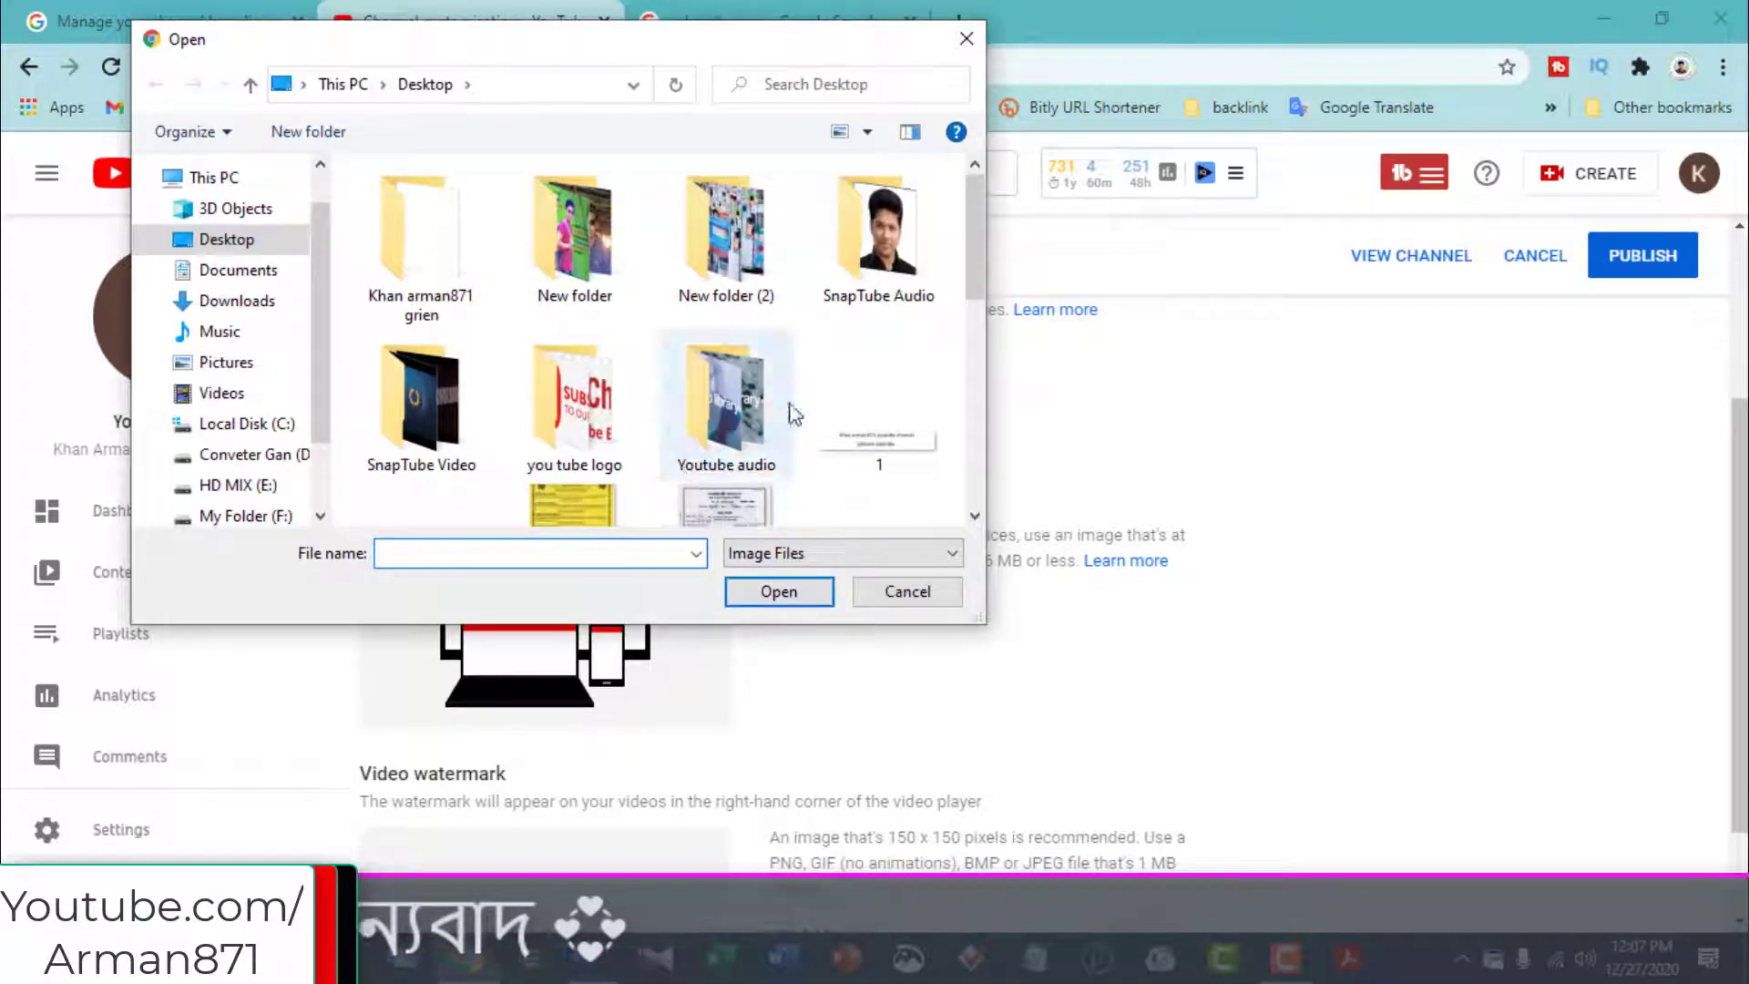
{"action": "scroll", "coordinate": [772, 414], "scroll_direction": "down", "scroll_amount": 5}
{"action": "left_click", "coordinate": [726, 426]}
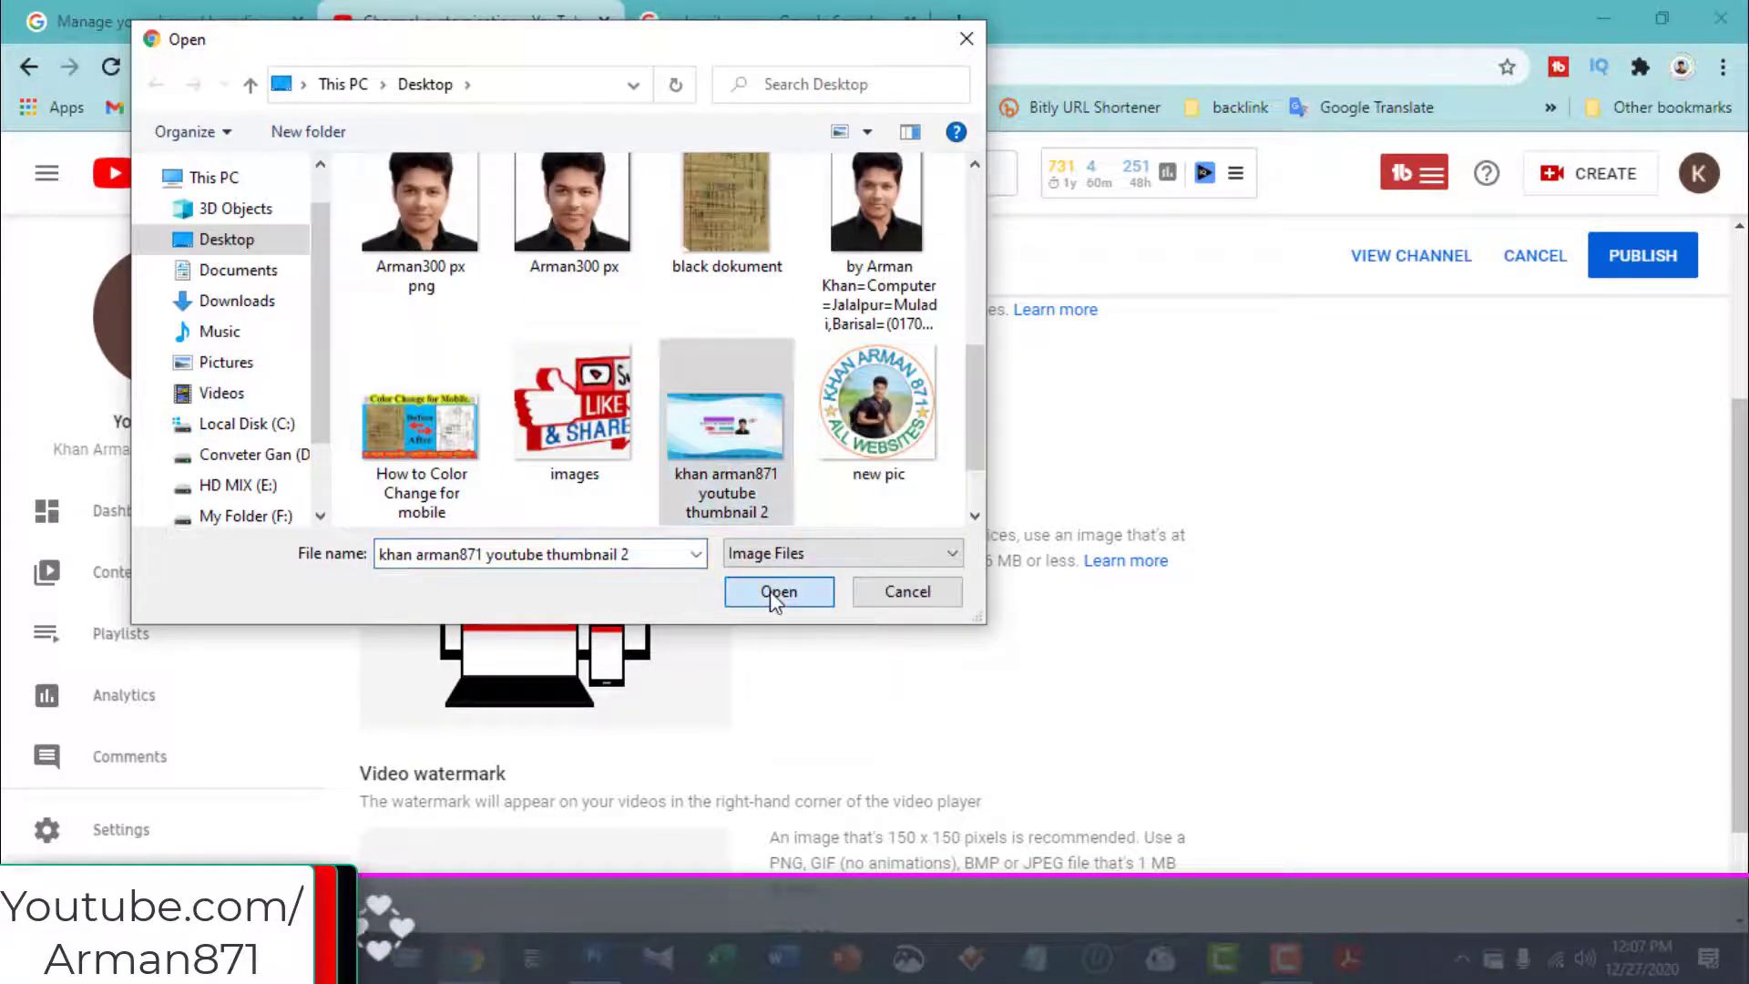
{"action": "left_click", "coordinate": [775, 592]}
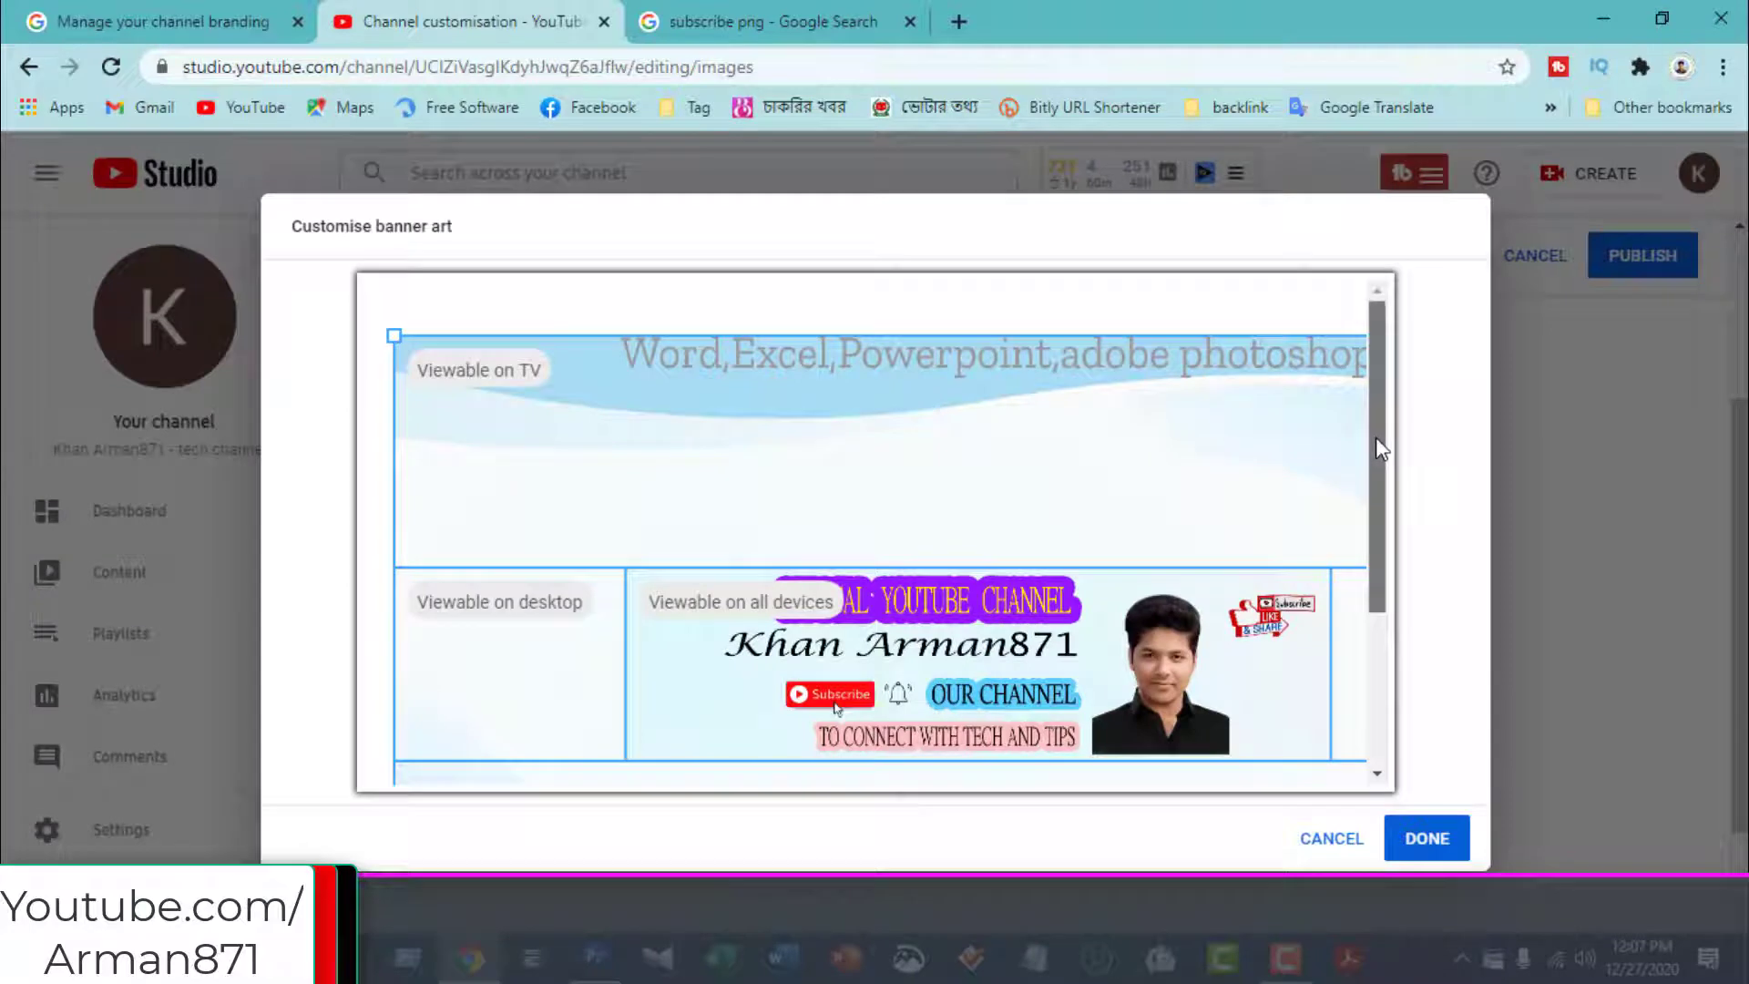
{"action": "mouse_move", "coordinate": [1375, 438]}
{"action": "left_mouse_down"}
{"action": "mouse_move", "coordinate": [1387, 541]}
{"action": "mouse_move", "coordinate": [1381, 442]}
{"action": "left_mouse_up"}
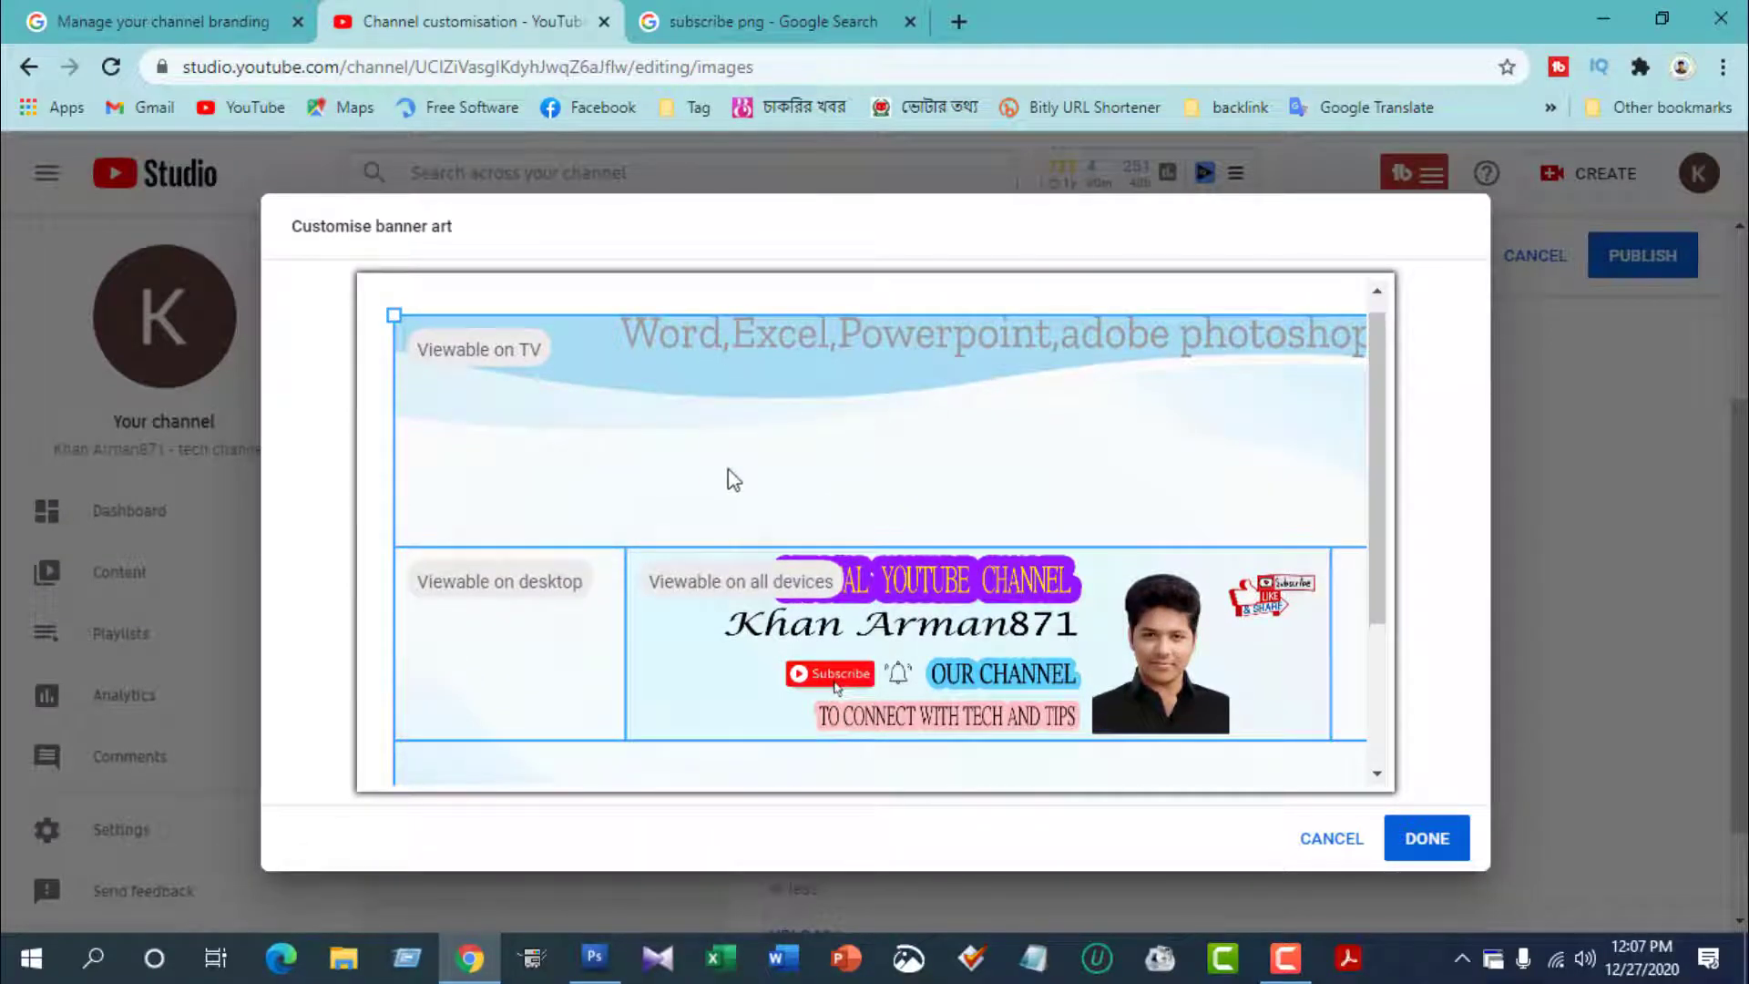
{"action": "scroll", "coordinate": [770, 503], "scroll_direction": "down", "scroll_amount": 2}
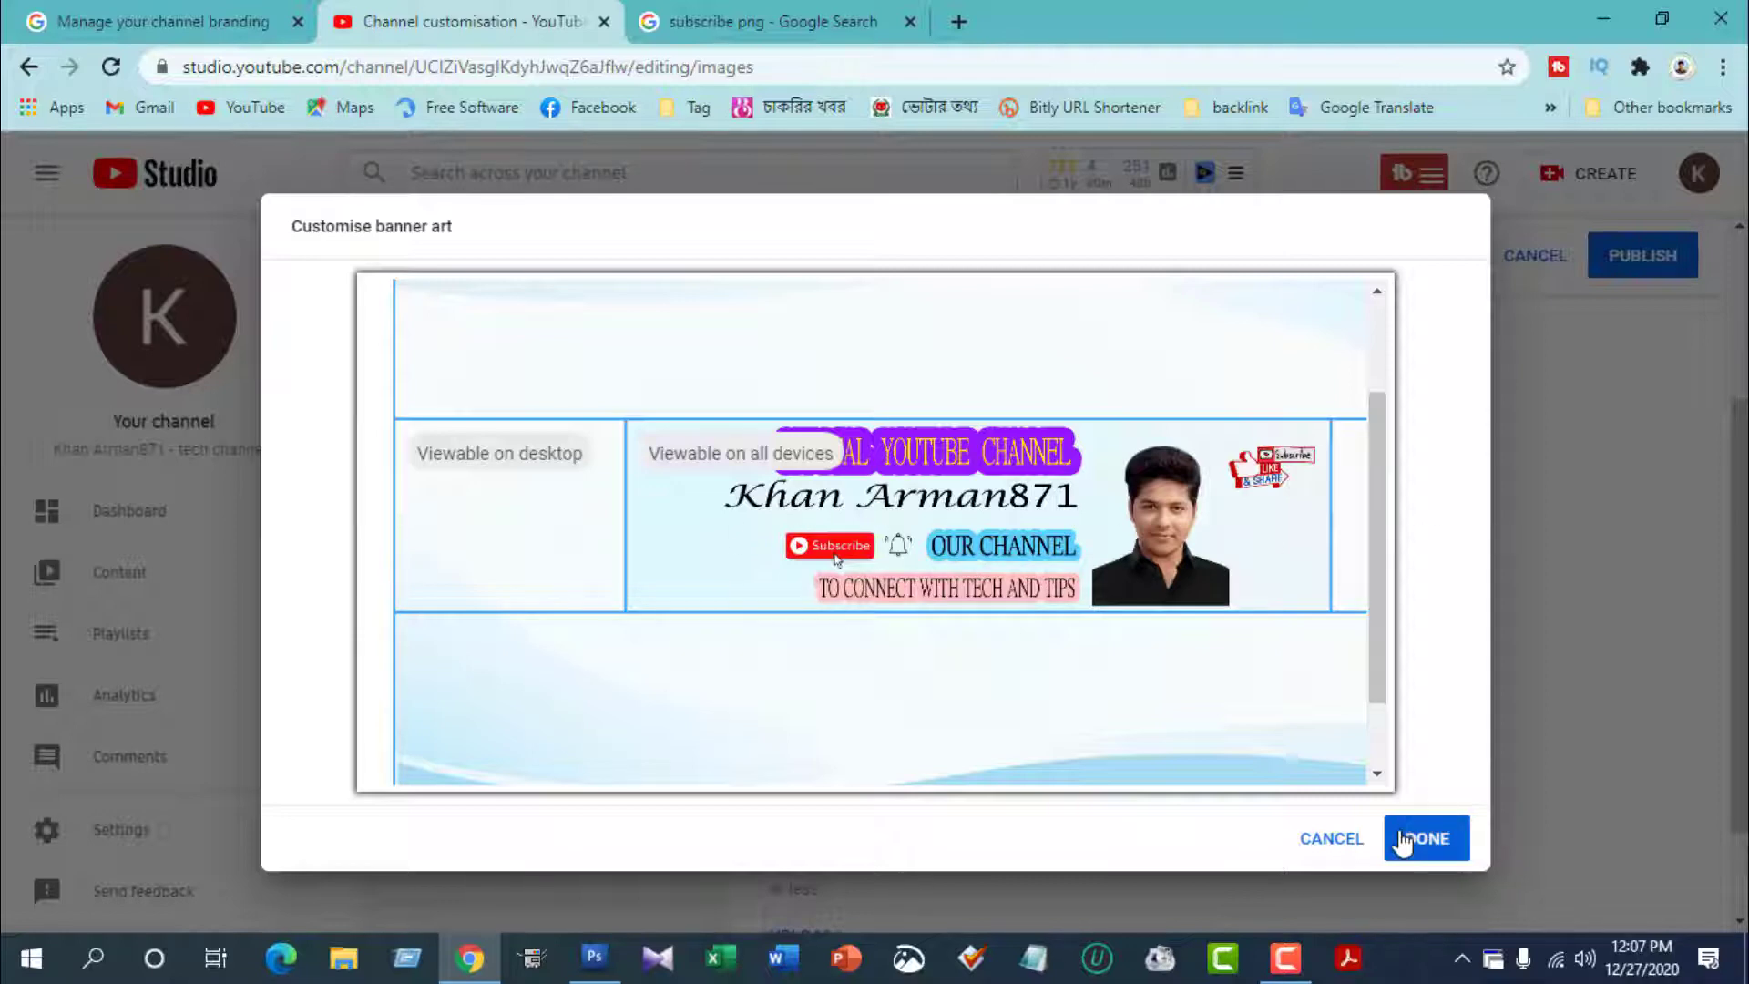
{"action": "key", "text": "Escape"}
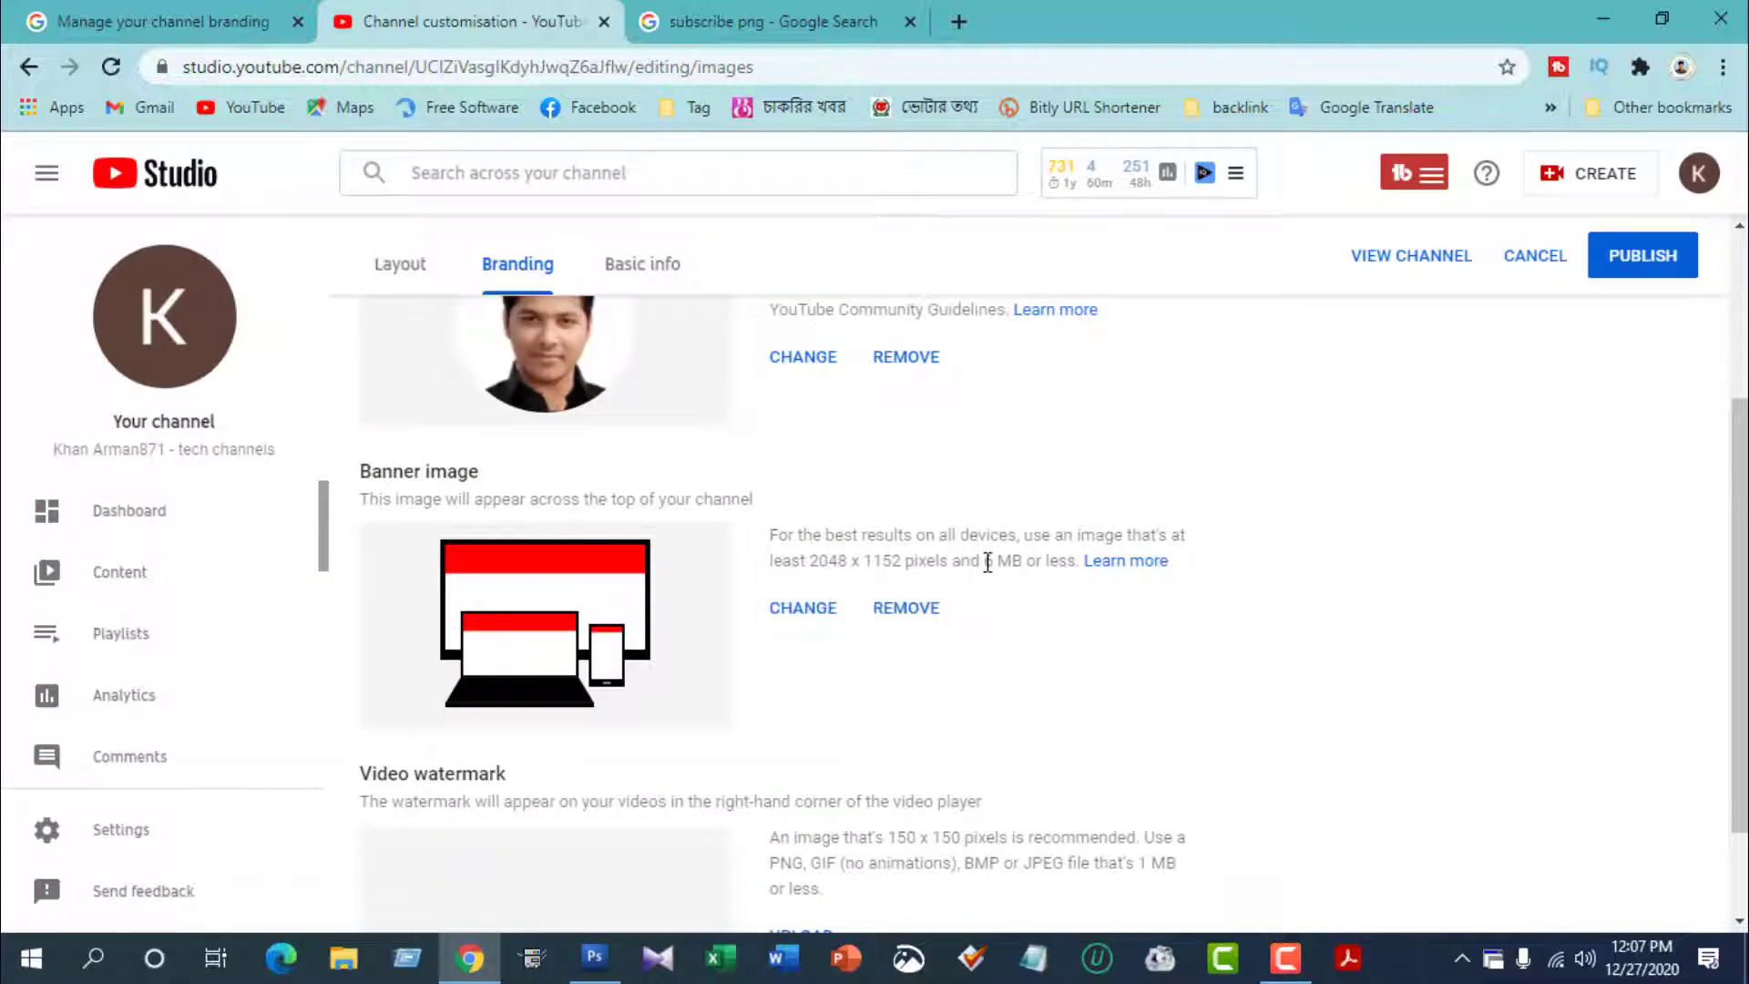
- Upload the 'images' LIKE & SHARE picture as the video watermark and accept it
{"action": "left_click_drag", "start_coordinate": [1022, 559], "coordinate": [978, 563]}
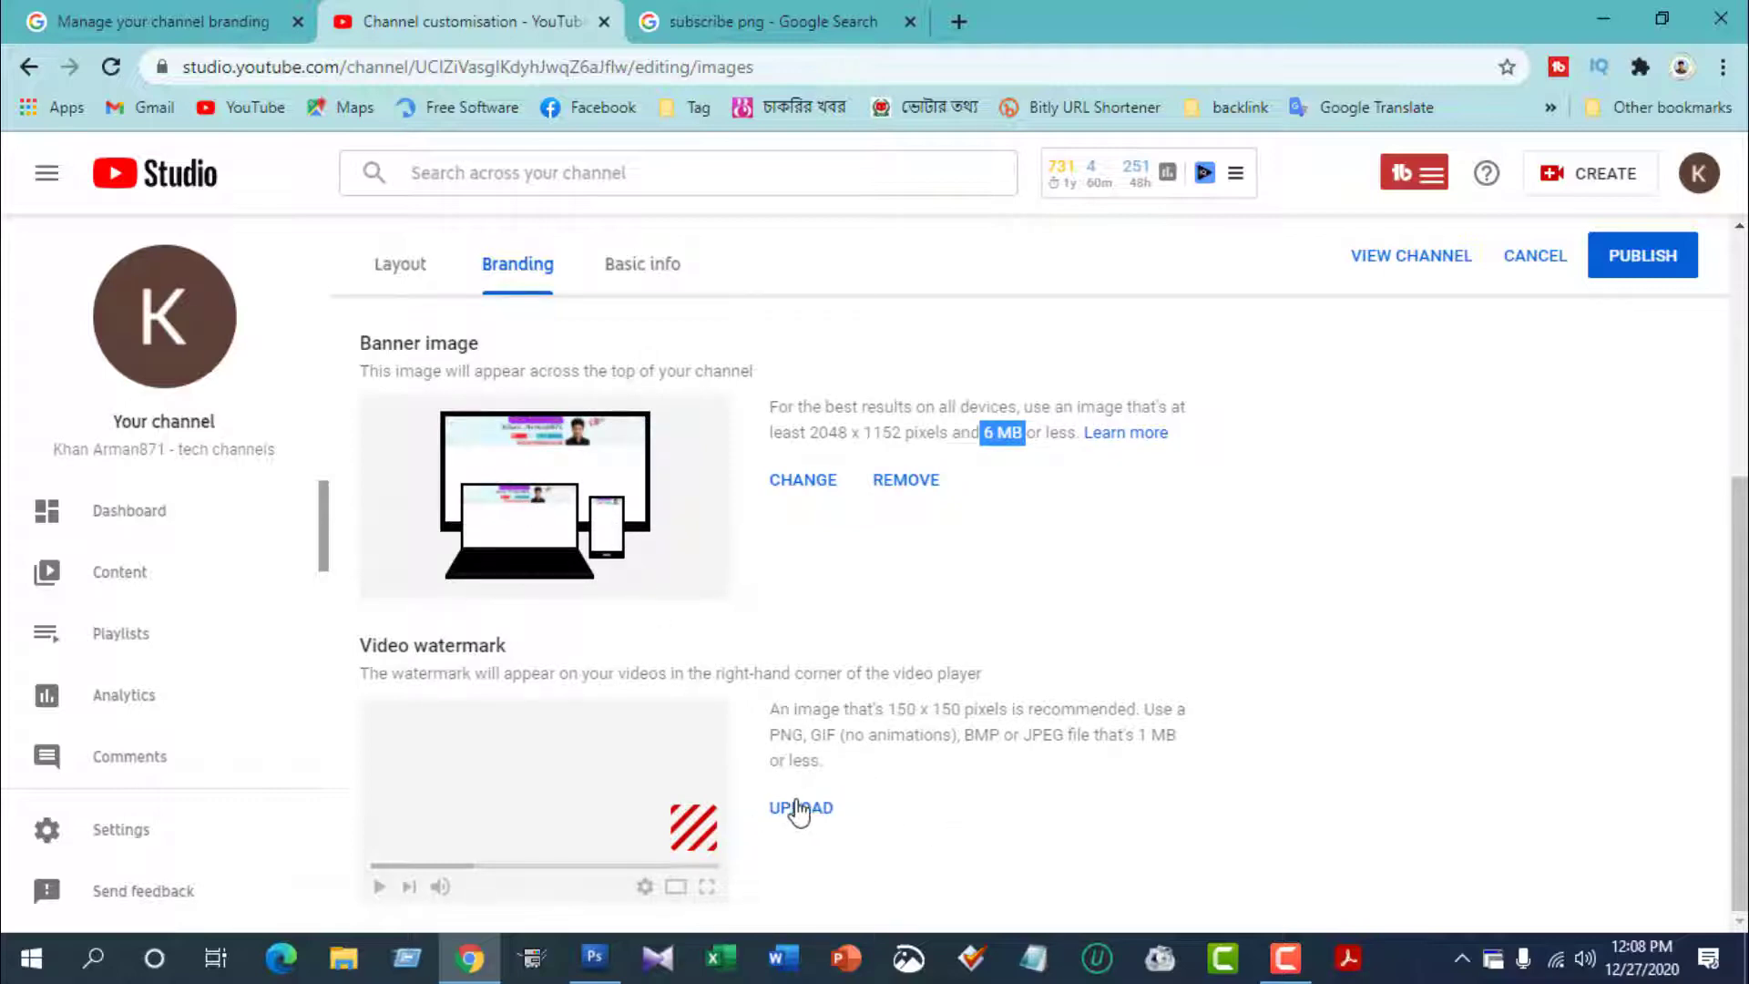
{"action": "left_click", "coordinate": [436, 645]}
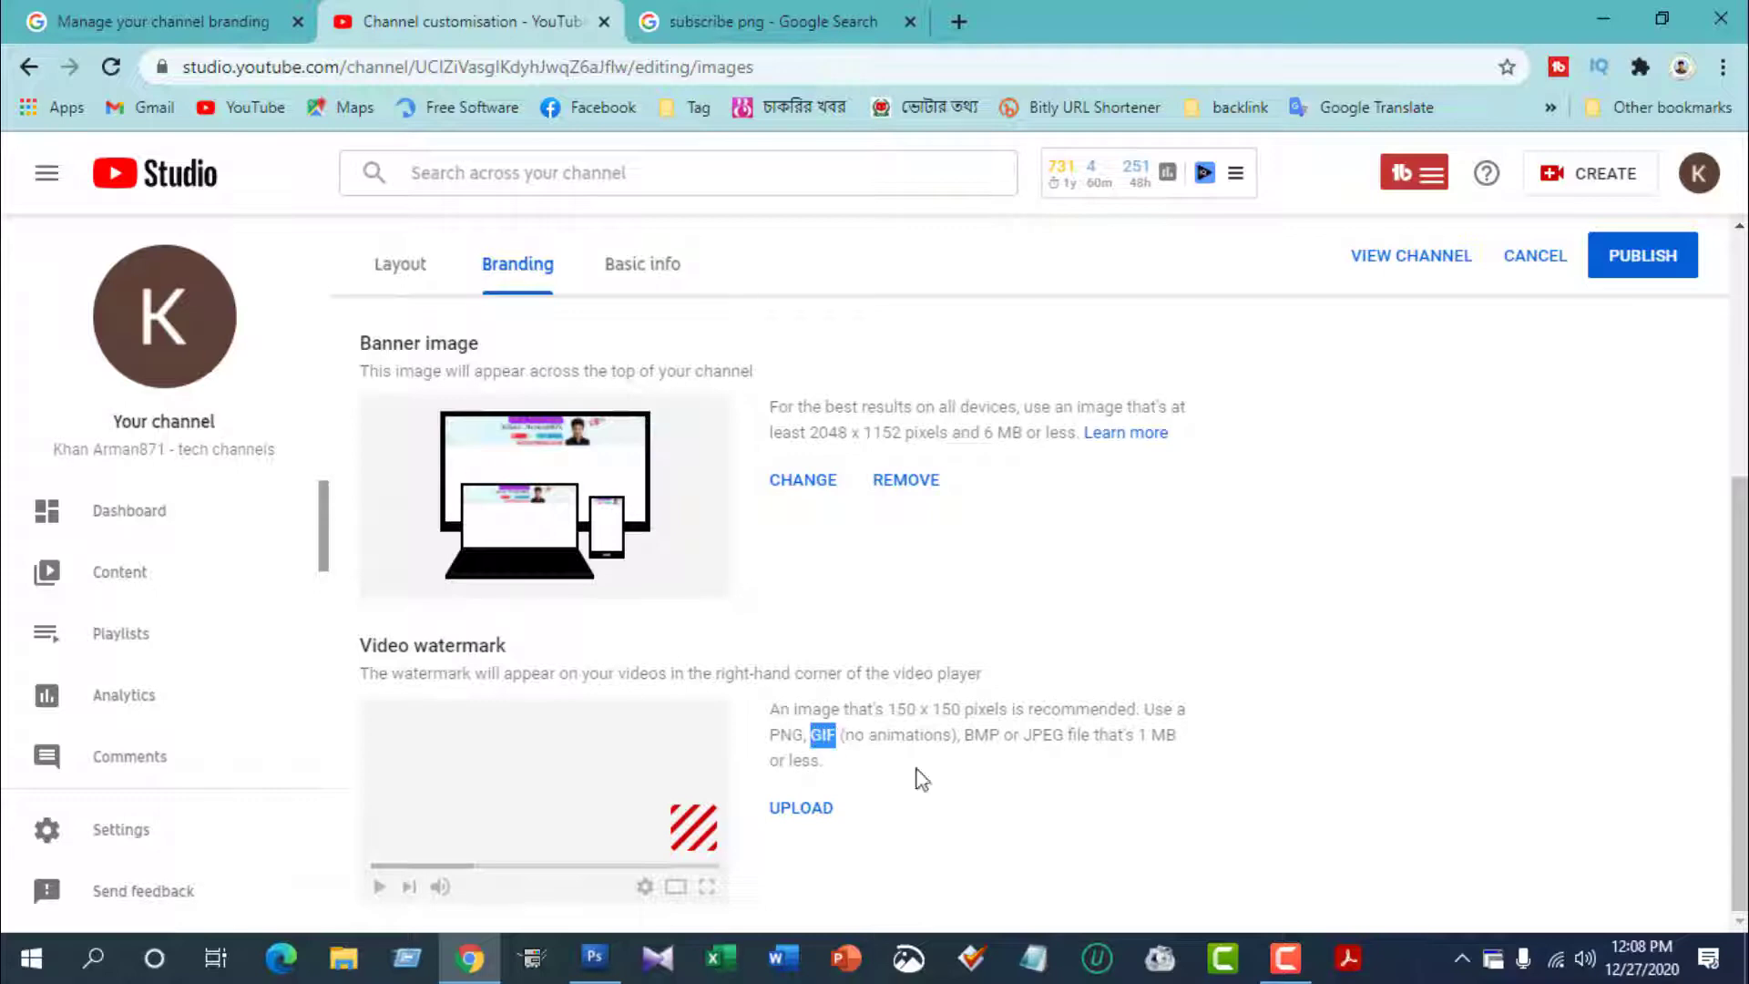
{"action": "left_click", "coordinate": [801, 808]}
{"action": "left_click", "coordinate": [583, 300]}
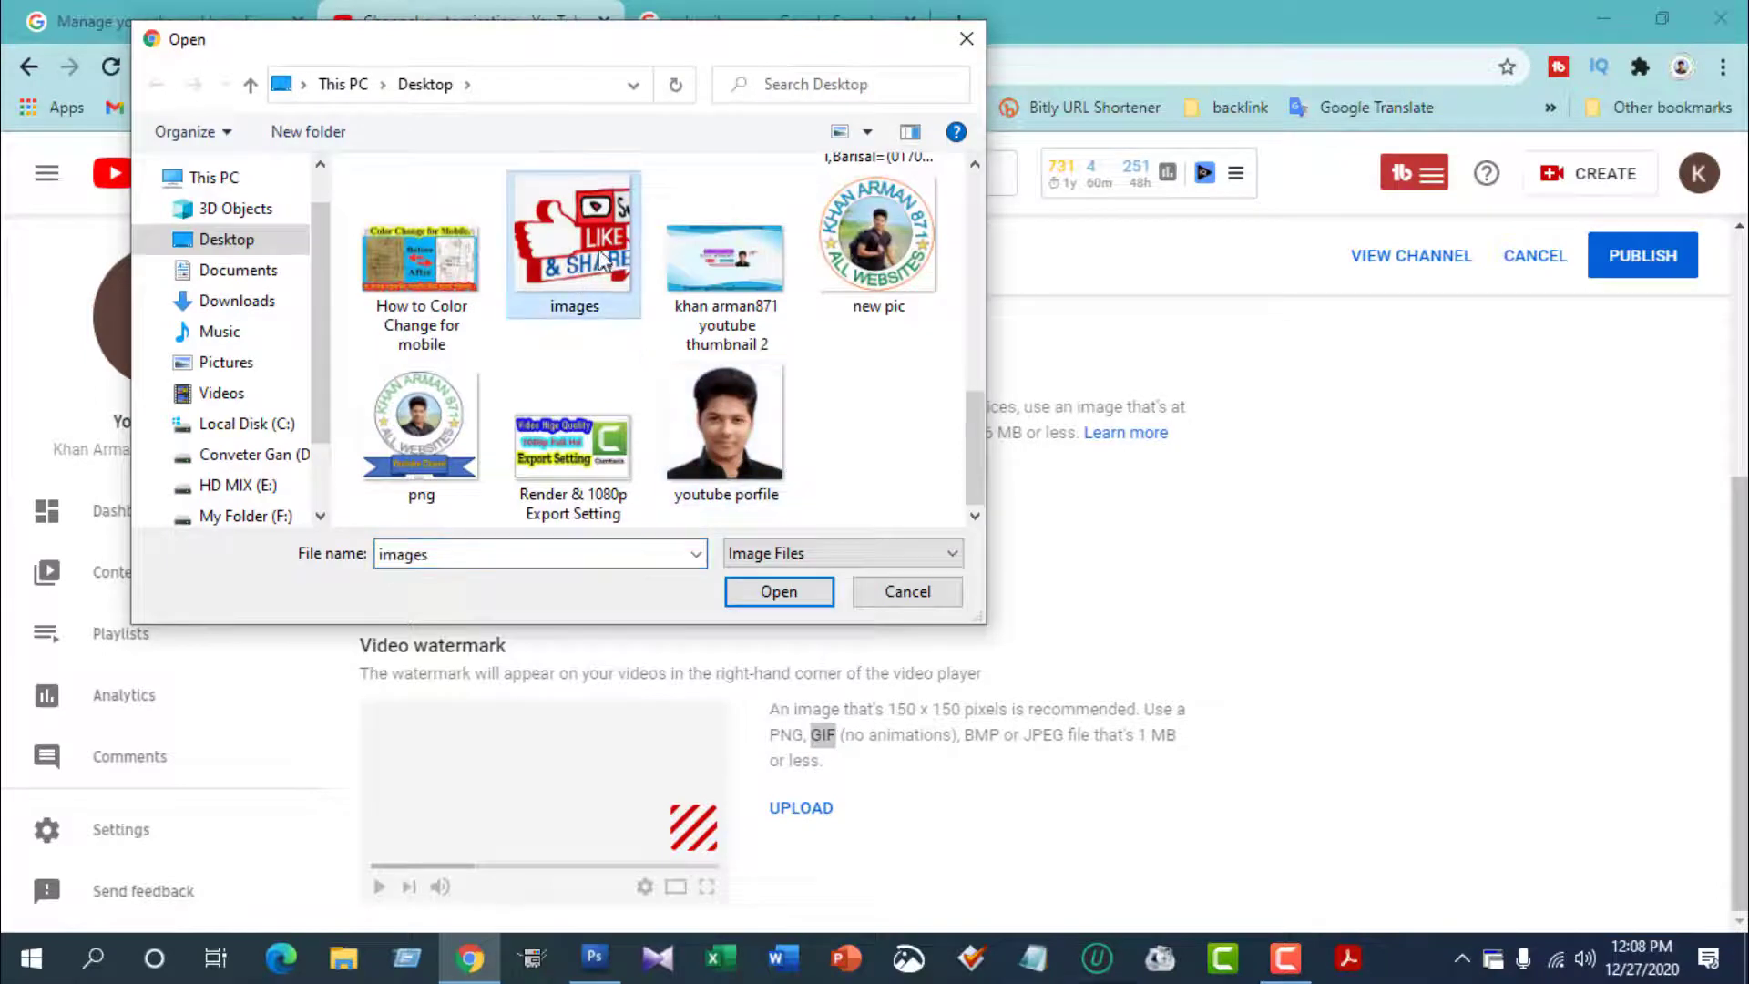
{"action": "left_click", "coordinate": [778, 591]}
{"action": "scroll", "coordinate": [714, 379], "scroll_direction": "down", "scroll_amount": 2}
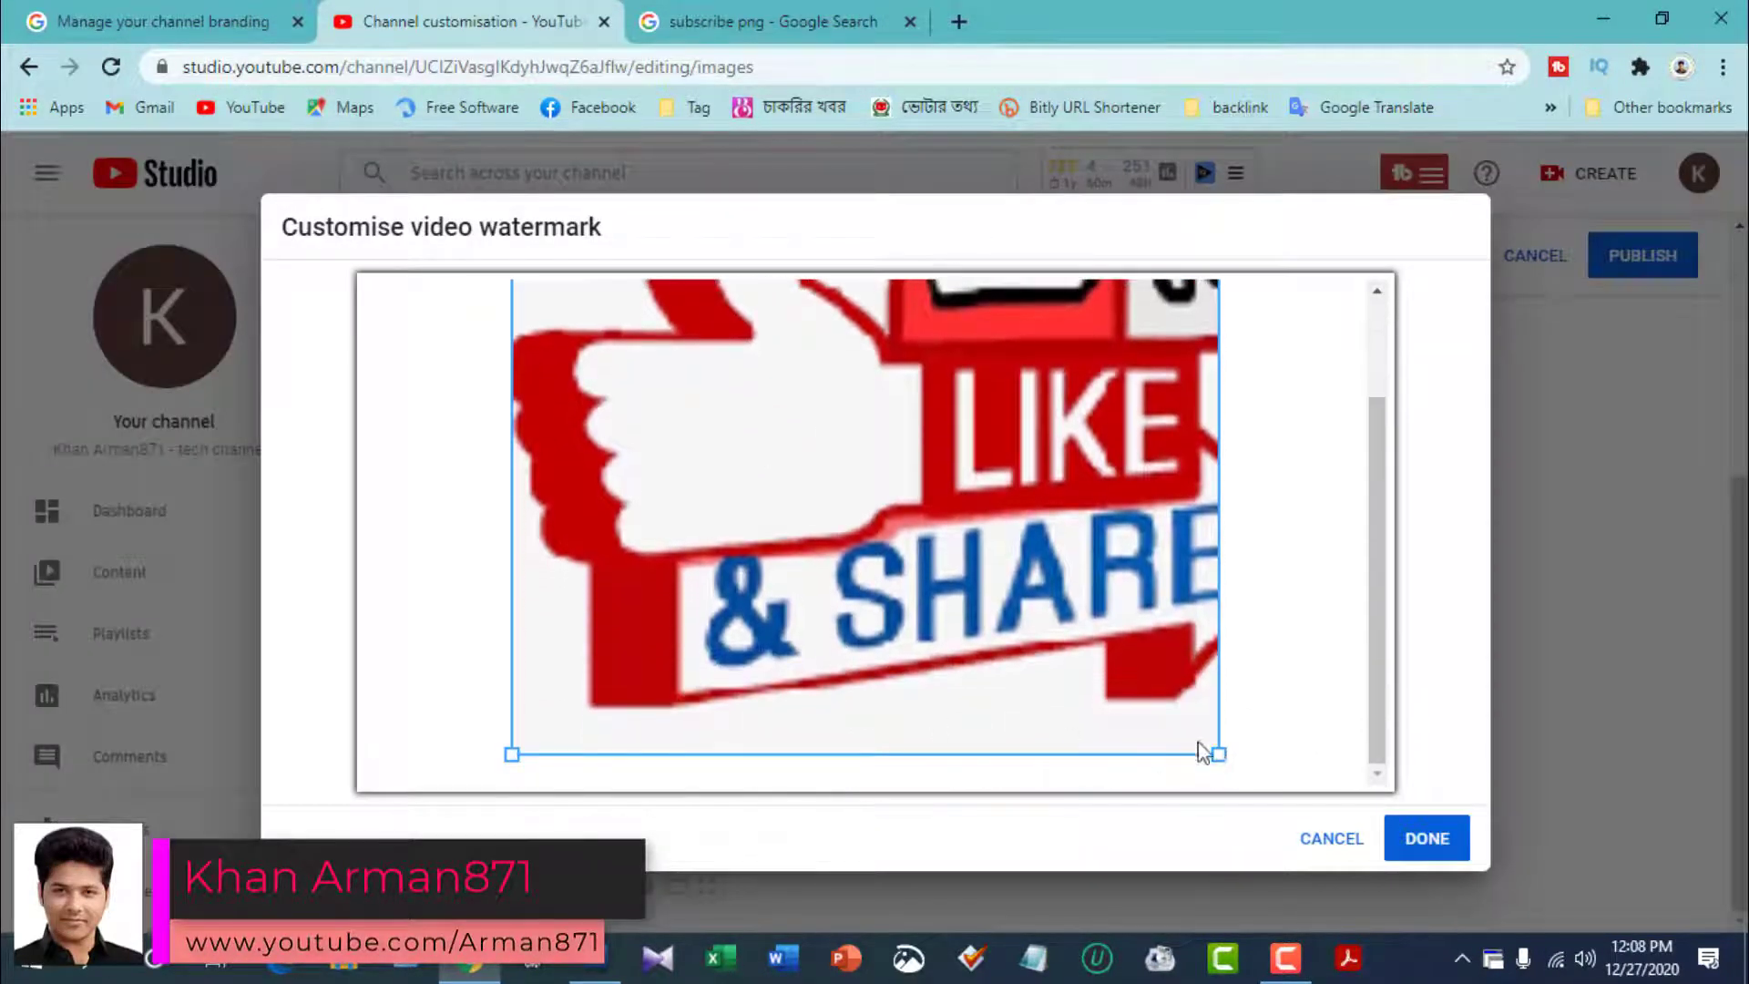
{"action": "mouse_move", "coordinate": [1216, 752]}
{"action": "left_mouse_down"}
{"action": "mouse_move", "coordinate": [1180, 716]}
{"action": "mouse_move", "coordinate": [1219, 754]}
{"action": "left_mouse_up"}
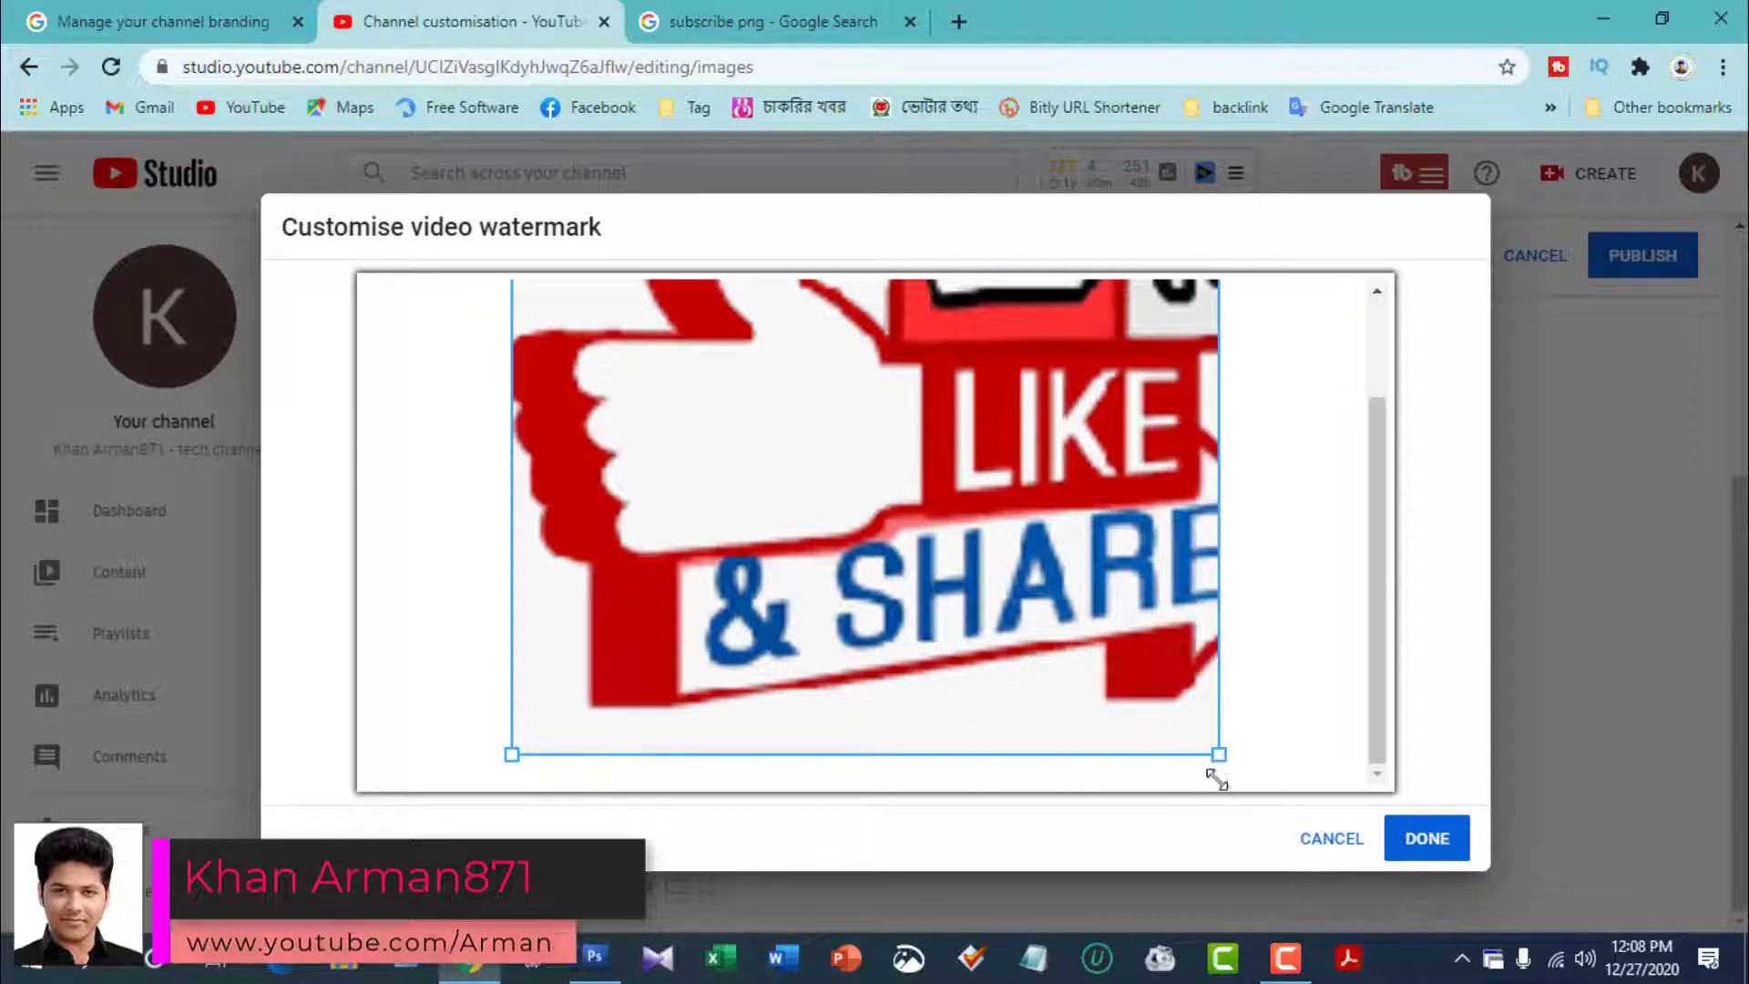
{"action": "left_click", "coordinate": [1427, 838]}
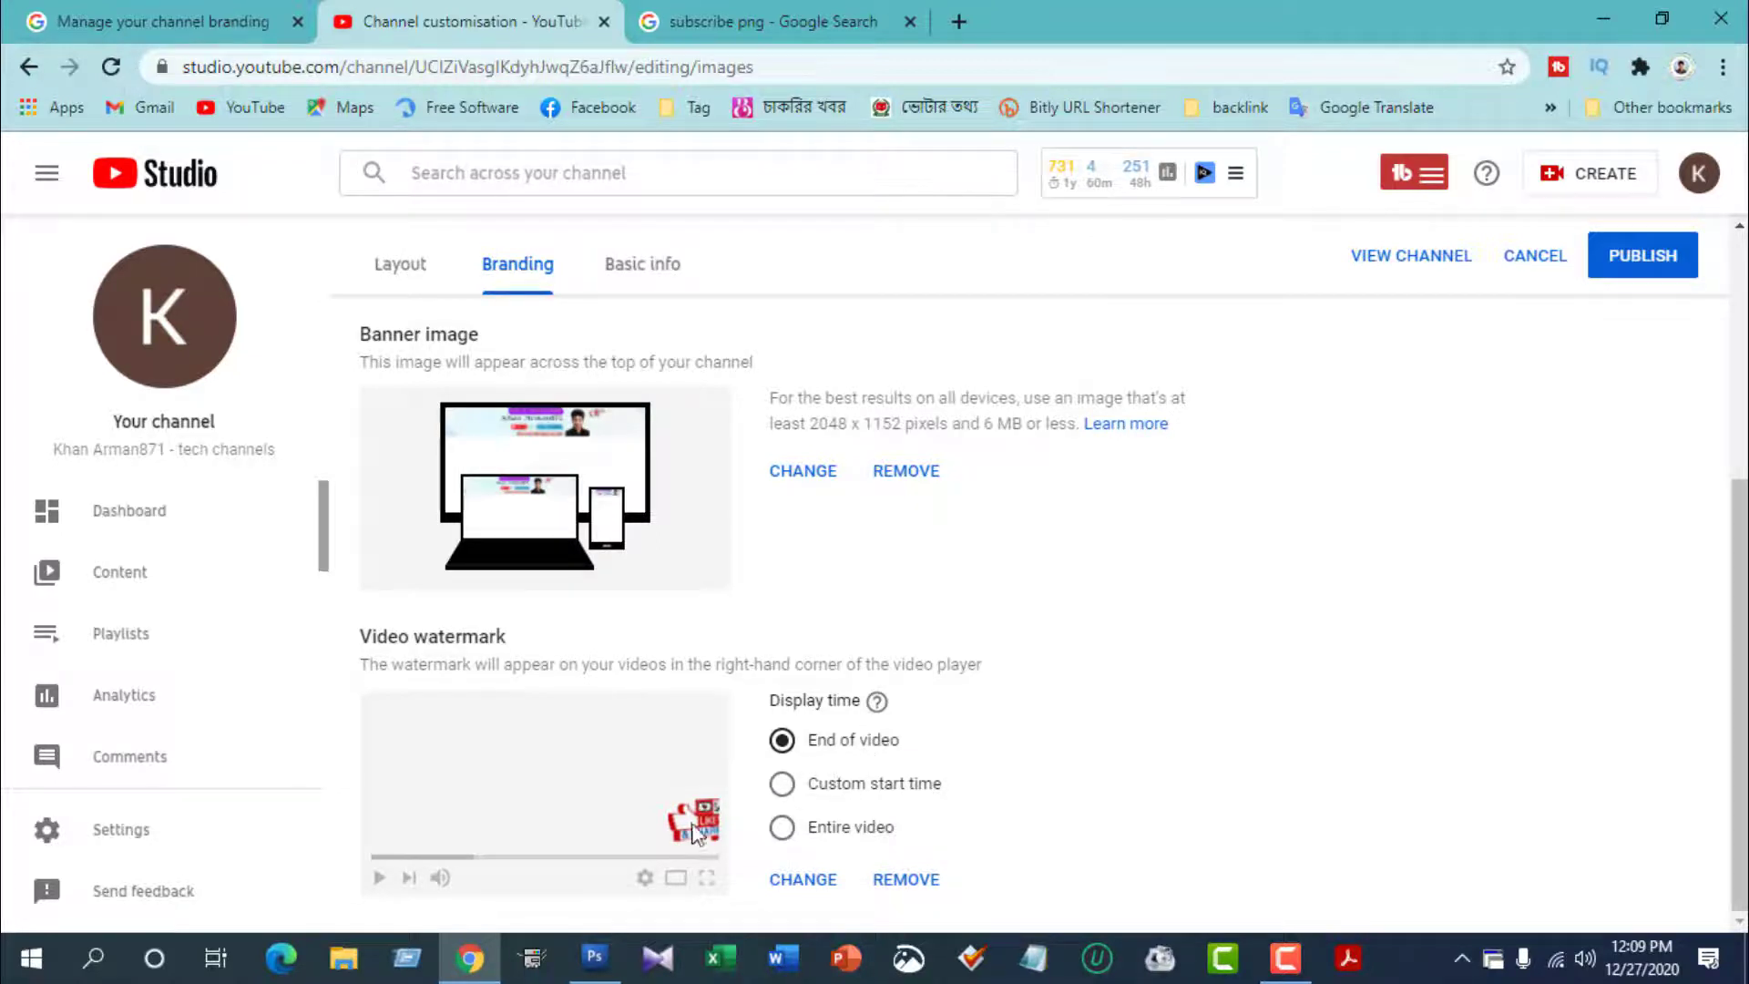
- Set the watermark display time to Entire video and publish the branding changes
{"action": "left_click", "coordinate": [883, 792]}
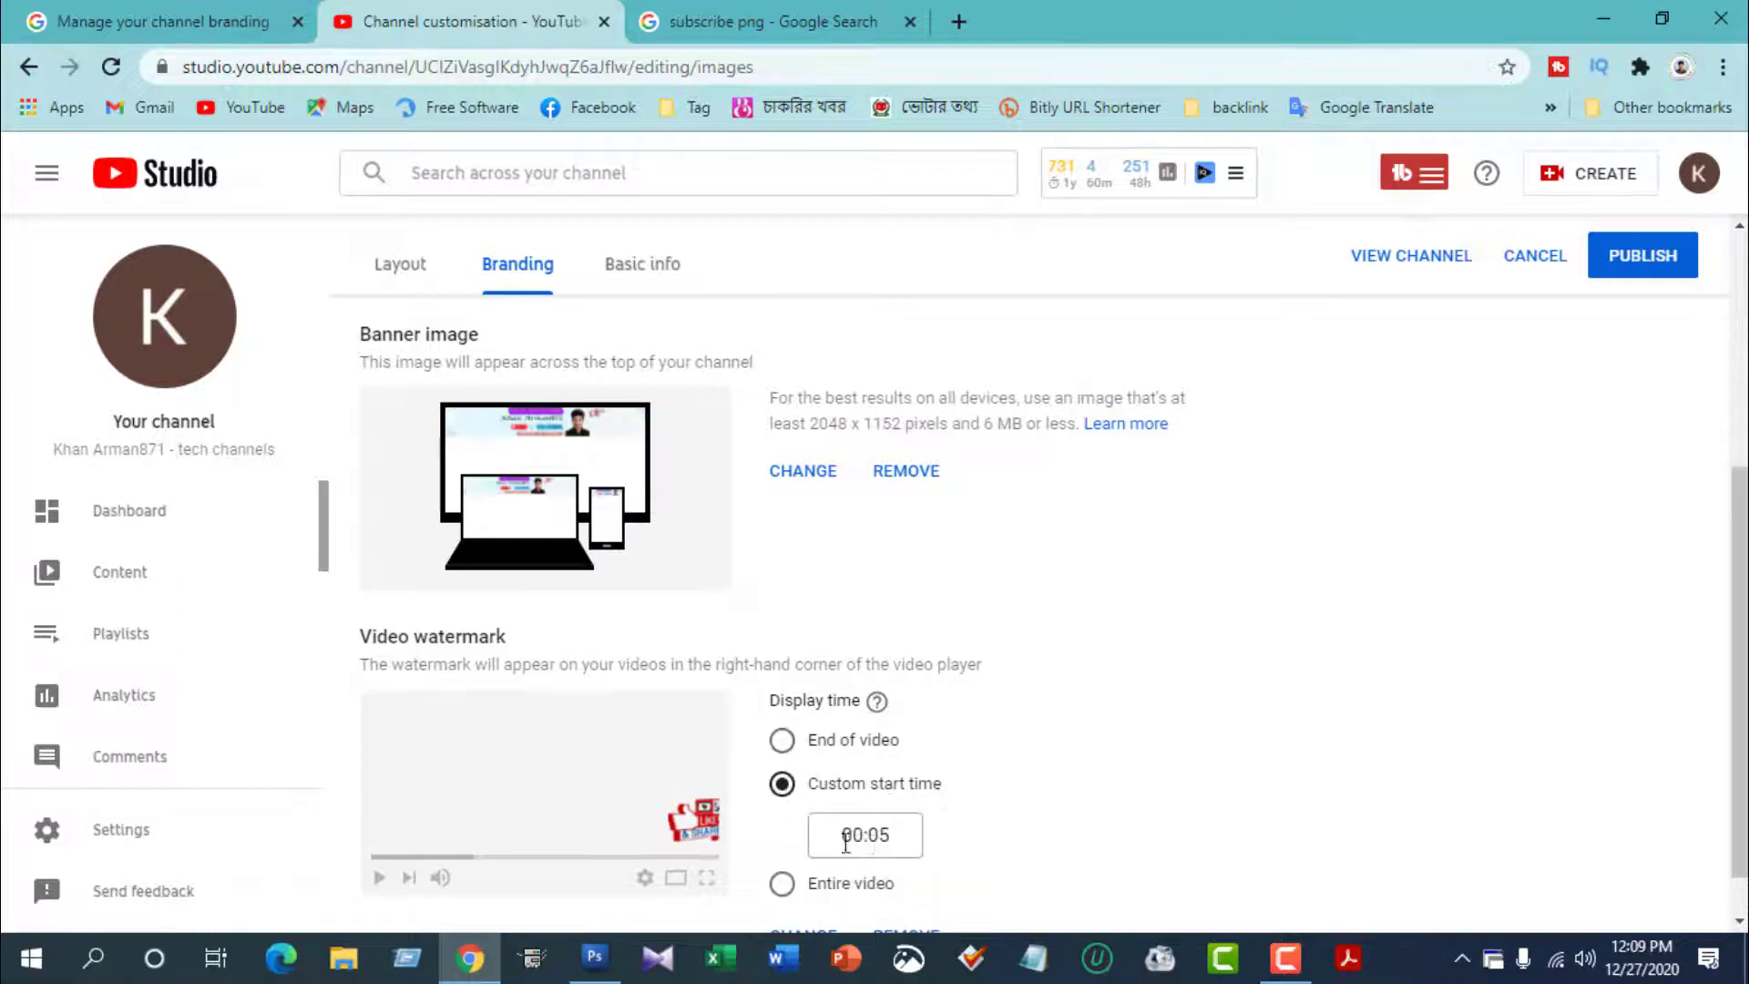
{"action": "scroll", "coordinate": [865, 838], "scroll_direction": "down", "scroll_amount": 1}
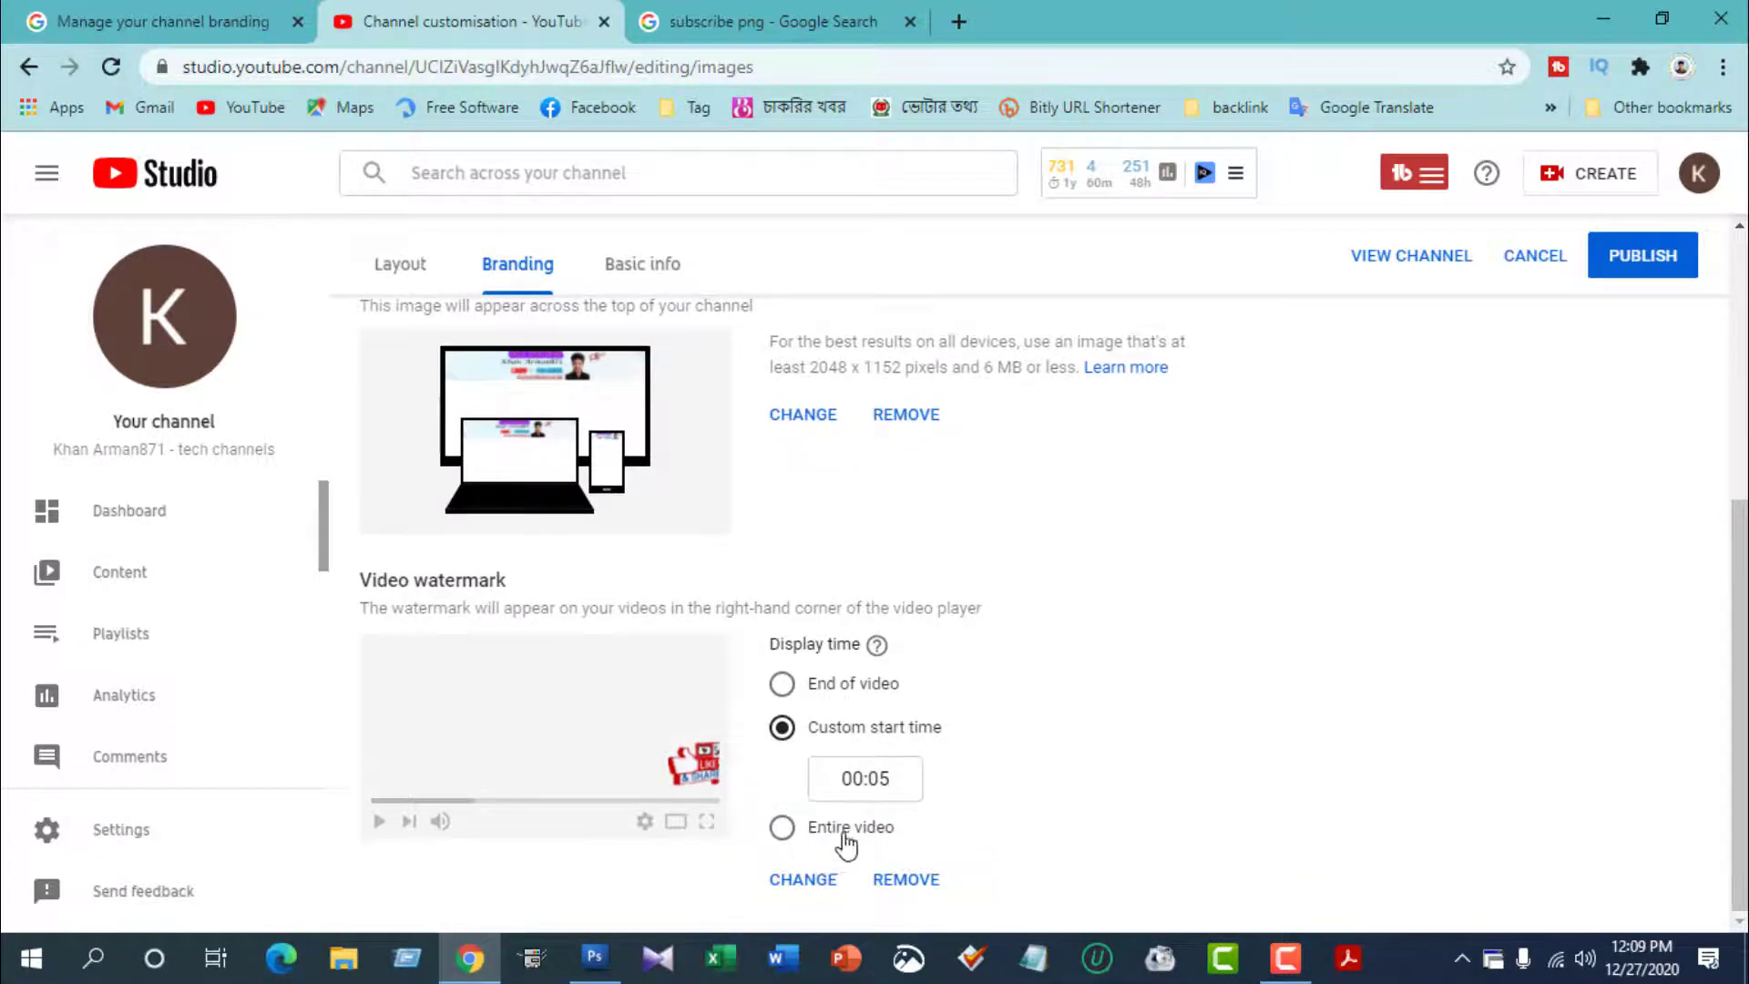
{"action": "left_click", "coordinate": [847, 833]}
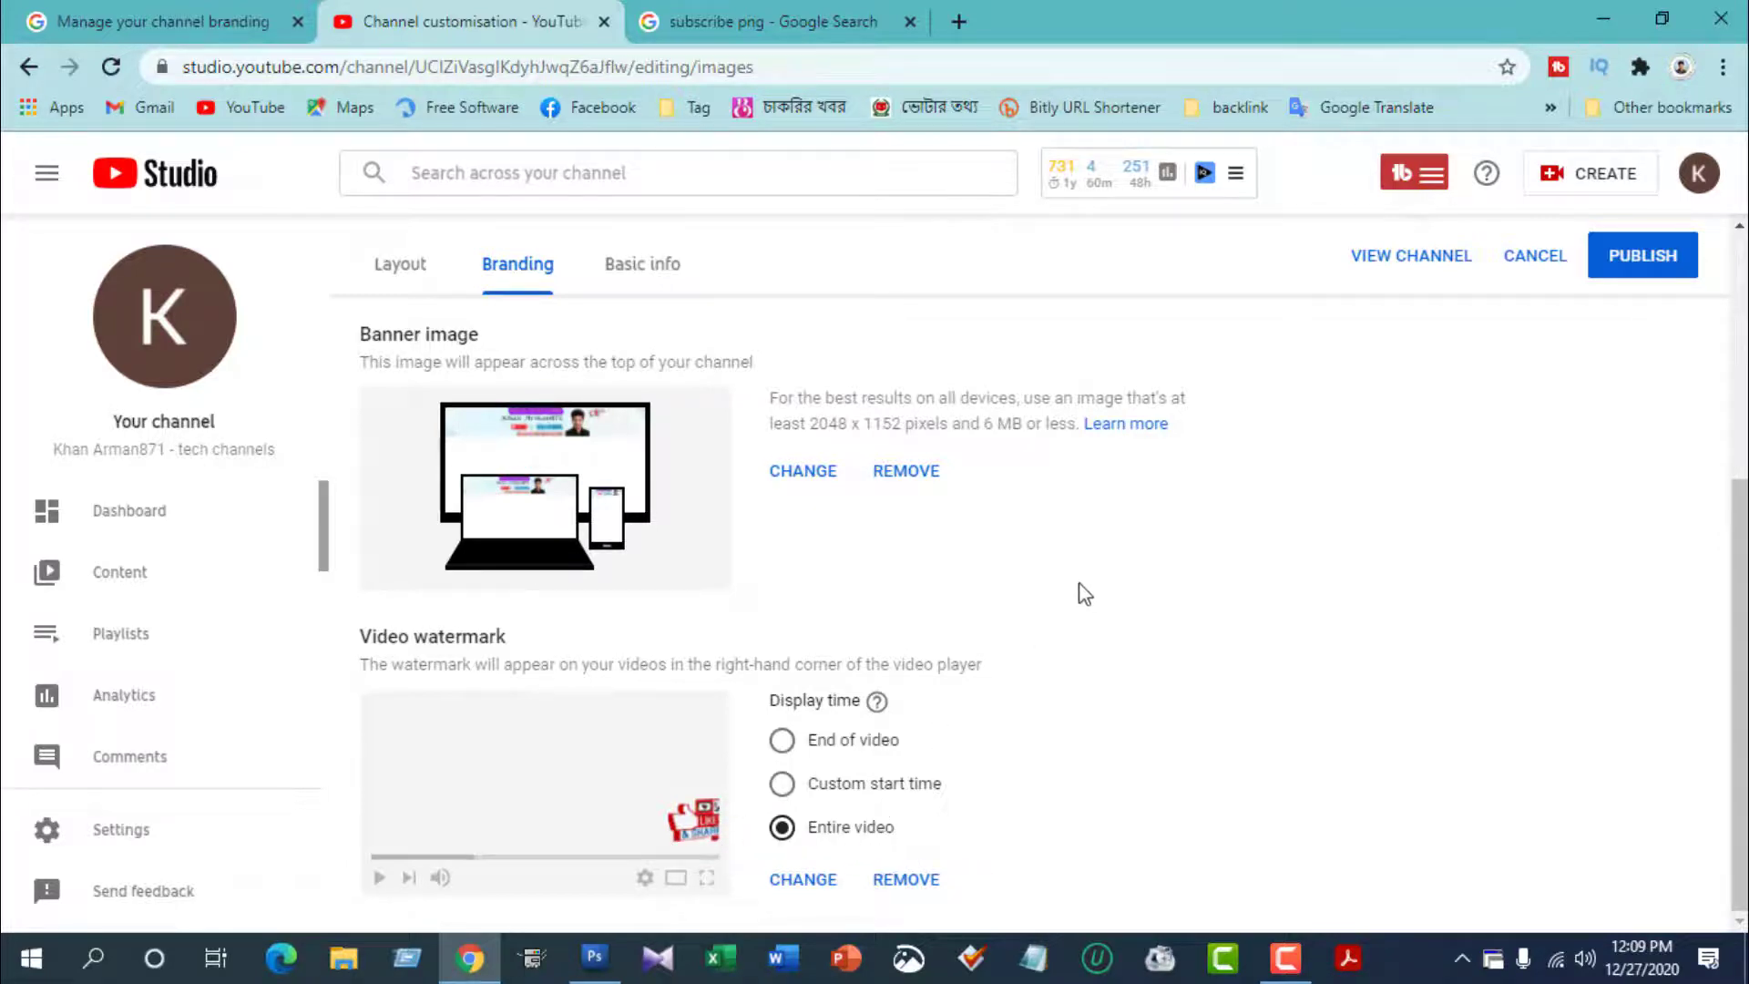
{"action": "left_click", "coordinate": [1654, 264]}
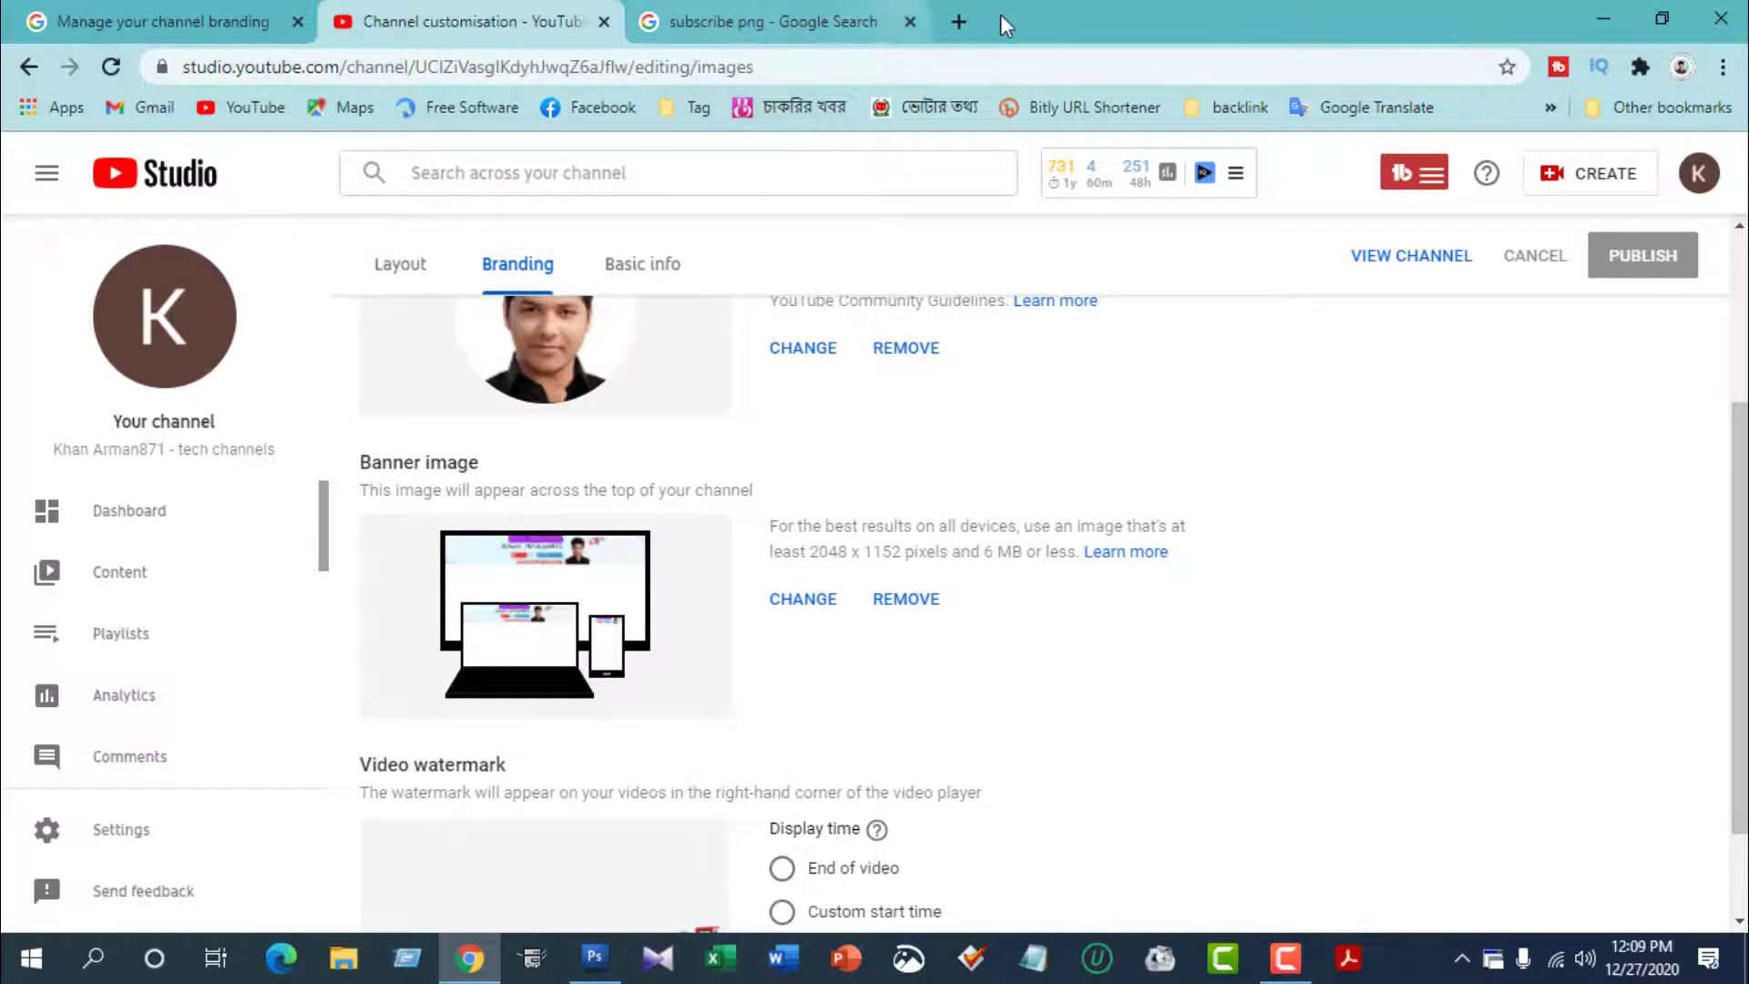
- Load YouTube in a new tab, verify Studio shows 'Changes published', then return to YouTube
{"action": "left_click", "coordinate": [962, 20]}
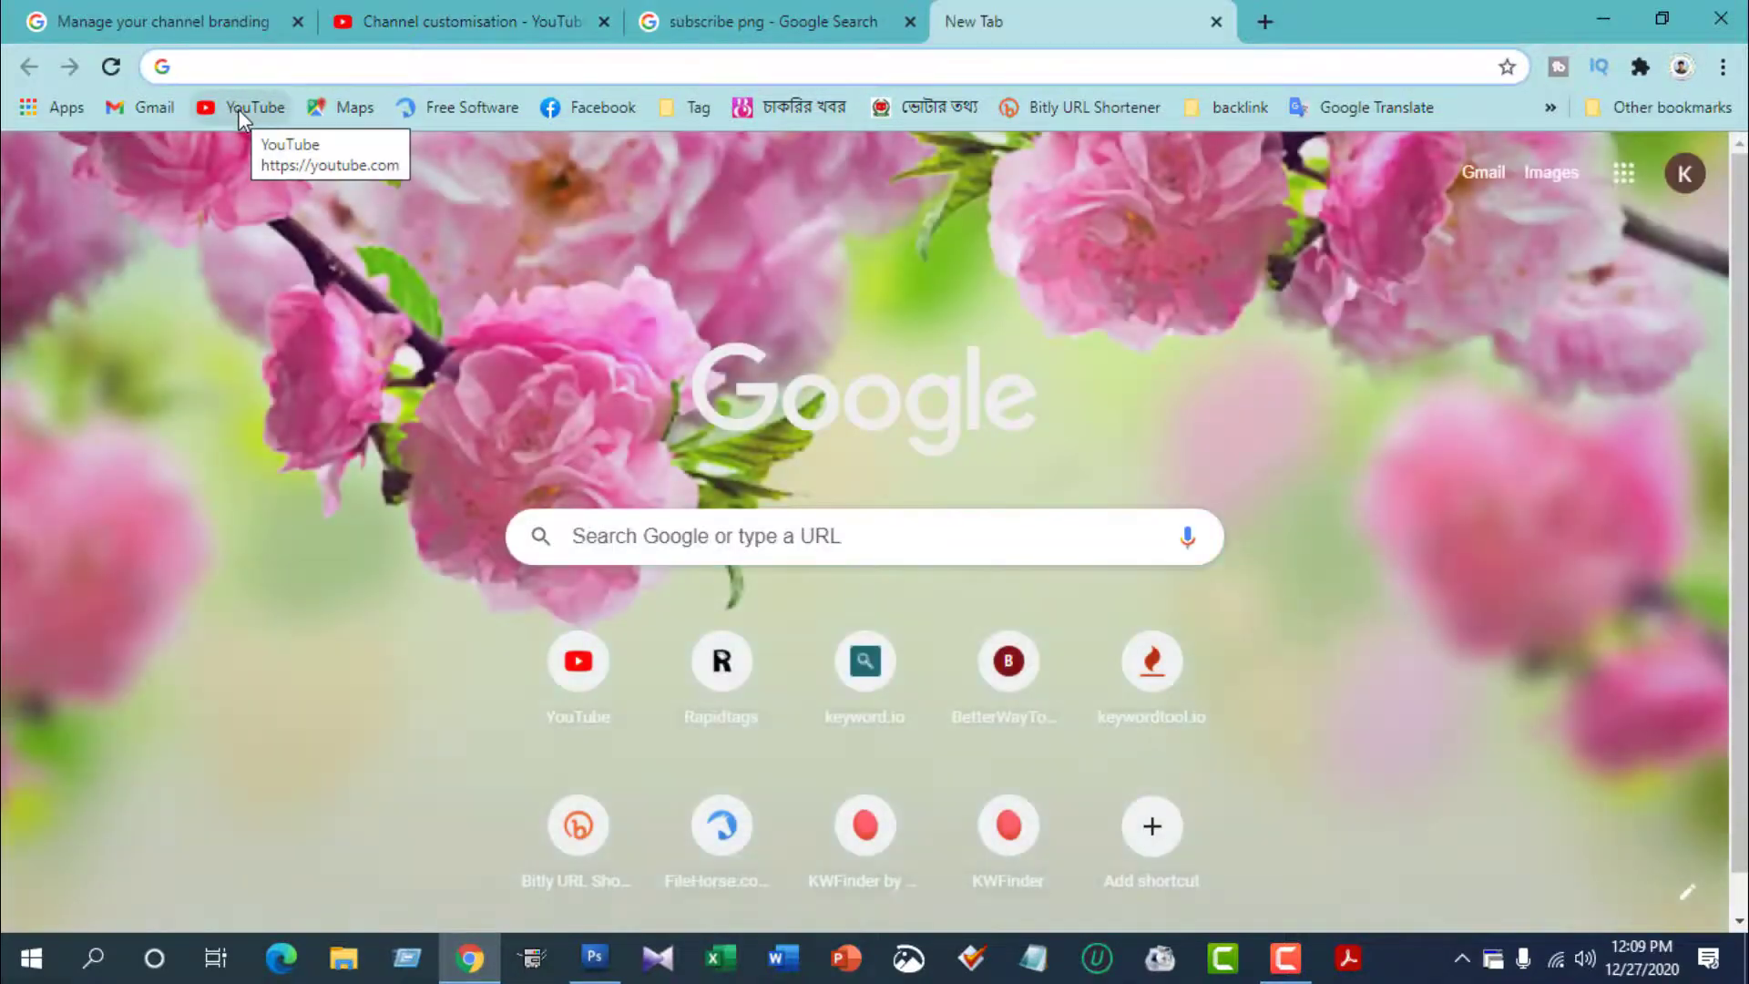
{"action": "left_click", "coordinate": [240, 108]}
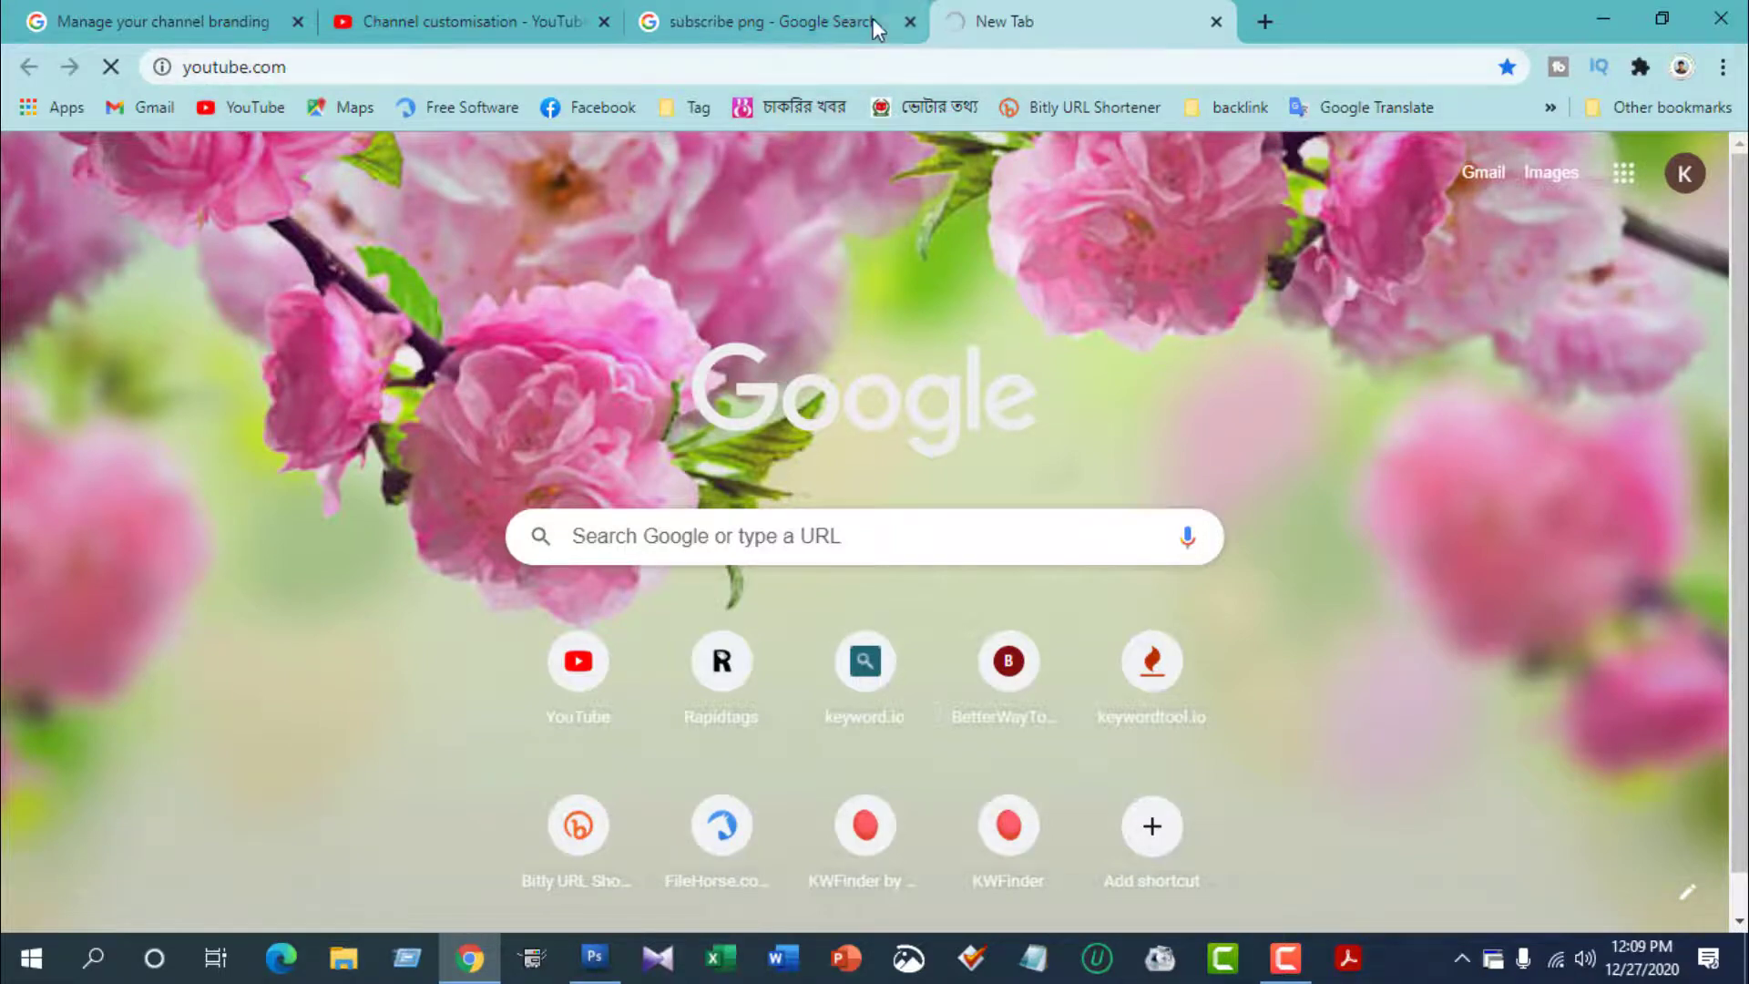
{"action": "left_click", "coordinate": [533, 18]}
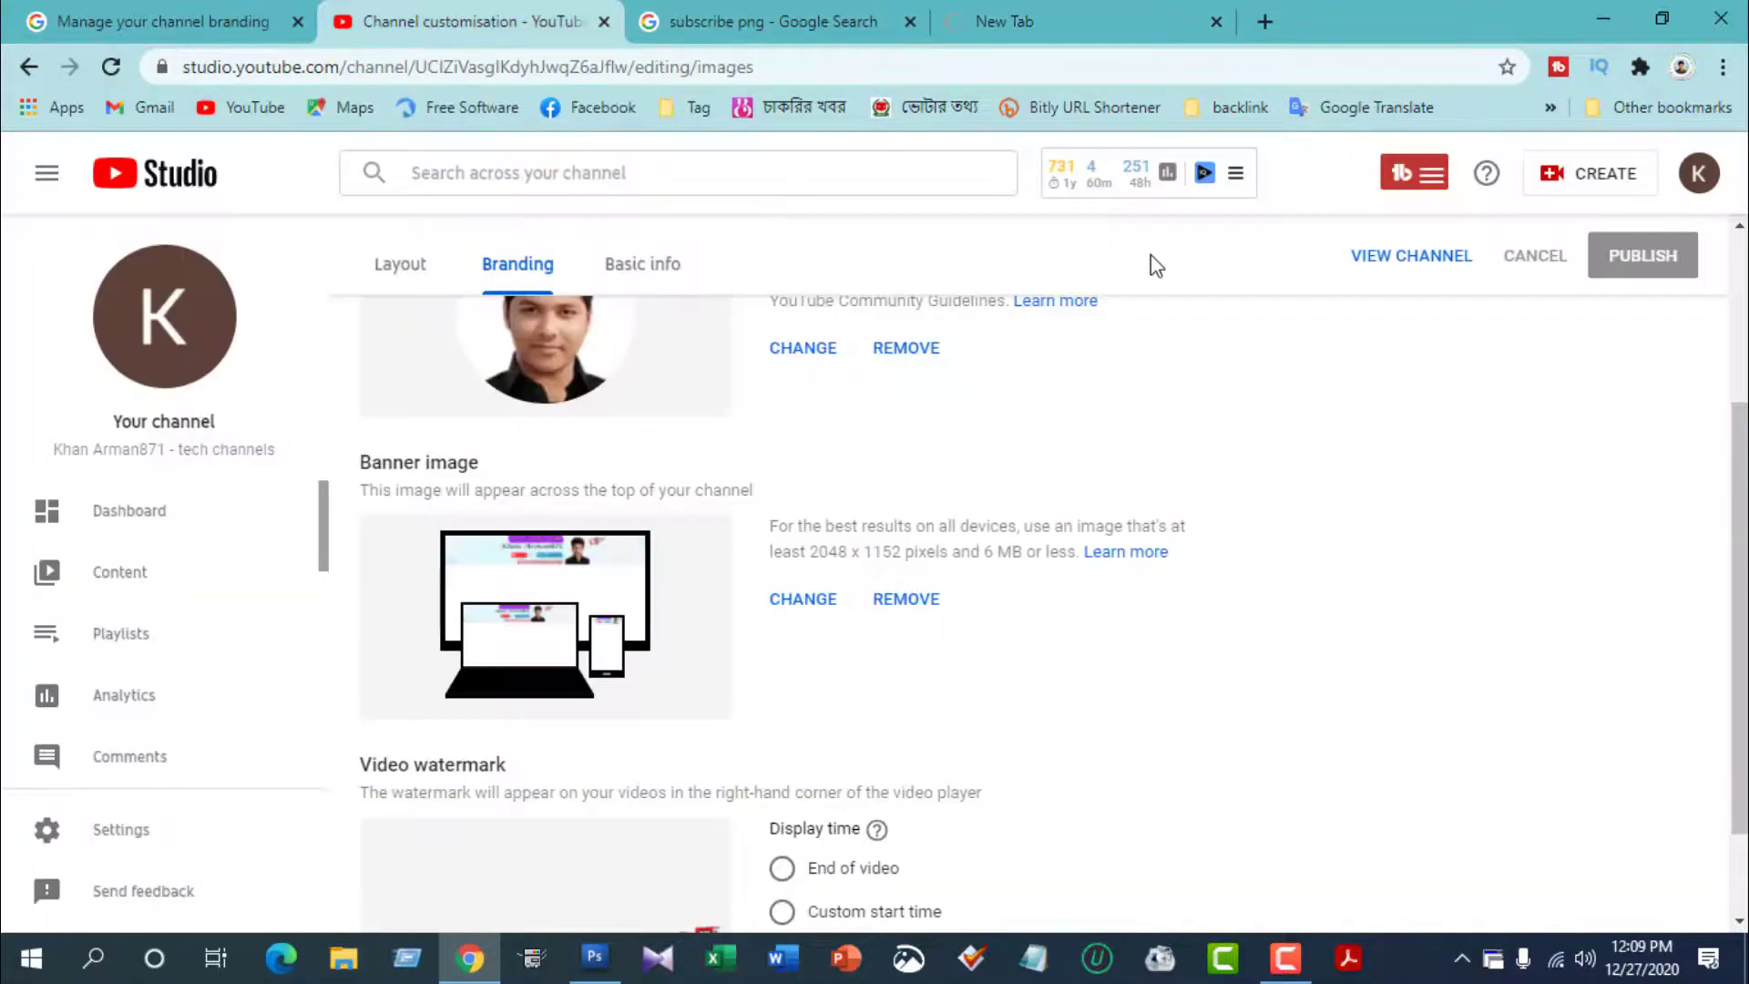
{"action": "scroll", "coordinate": [1511, 314], "scroll_direction": "down", "scroll_amount": 1}
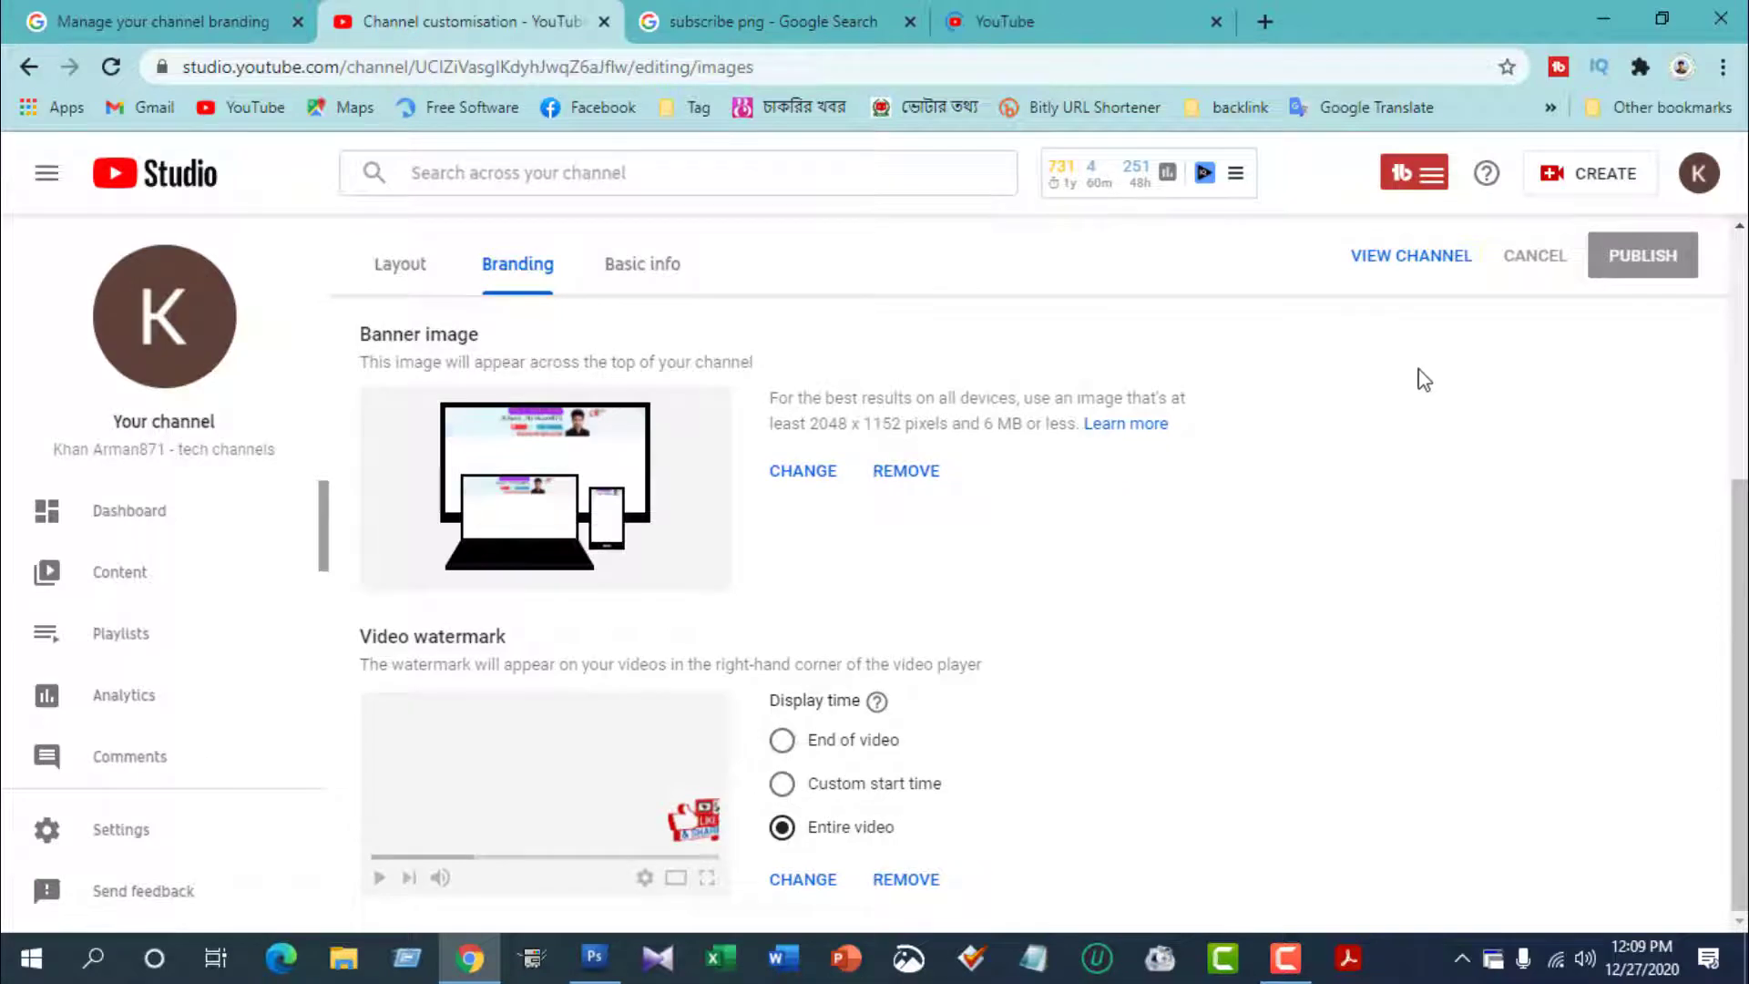
{"action": "scroll", "coordinate": [1545, 430], "scroll_direction": "up", "scroll_amount": 3}
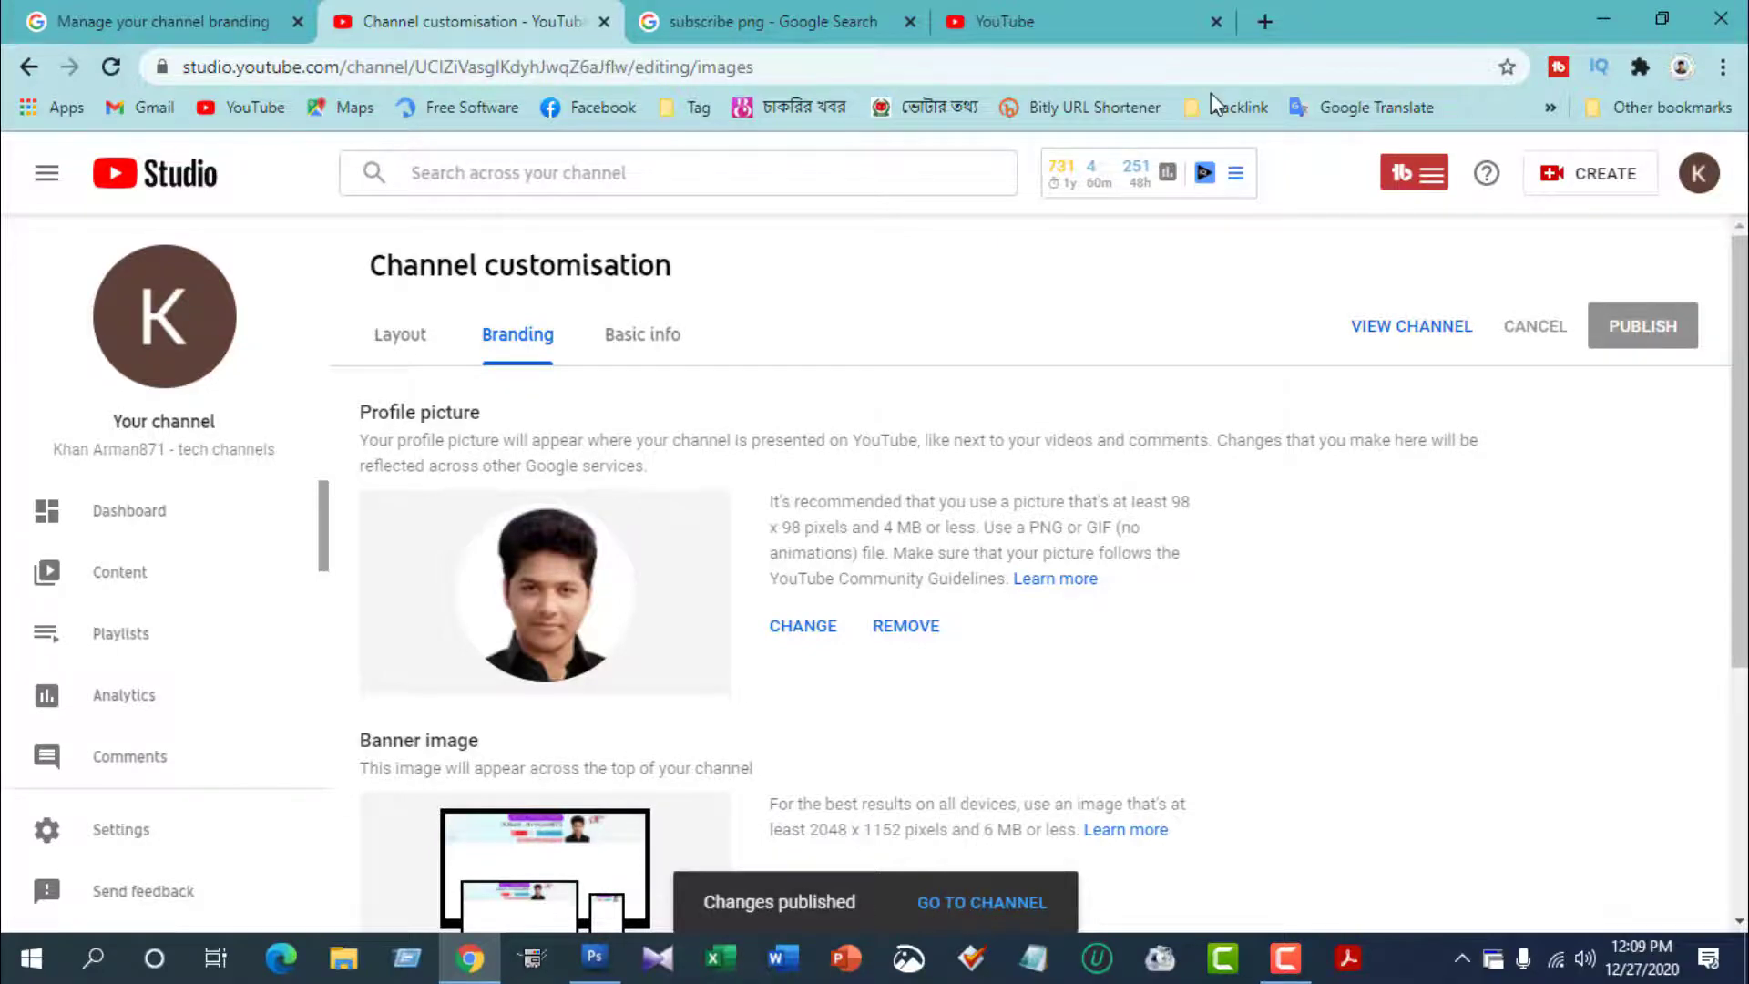
{"action": "left_click", "coordinate": [1079, 14]}
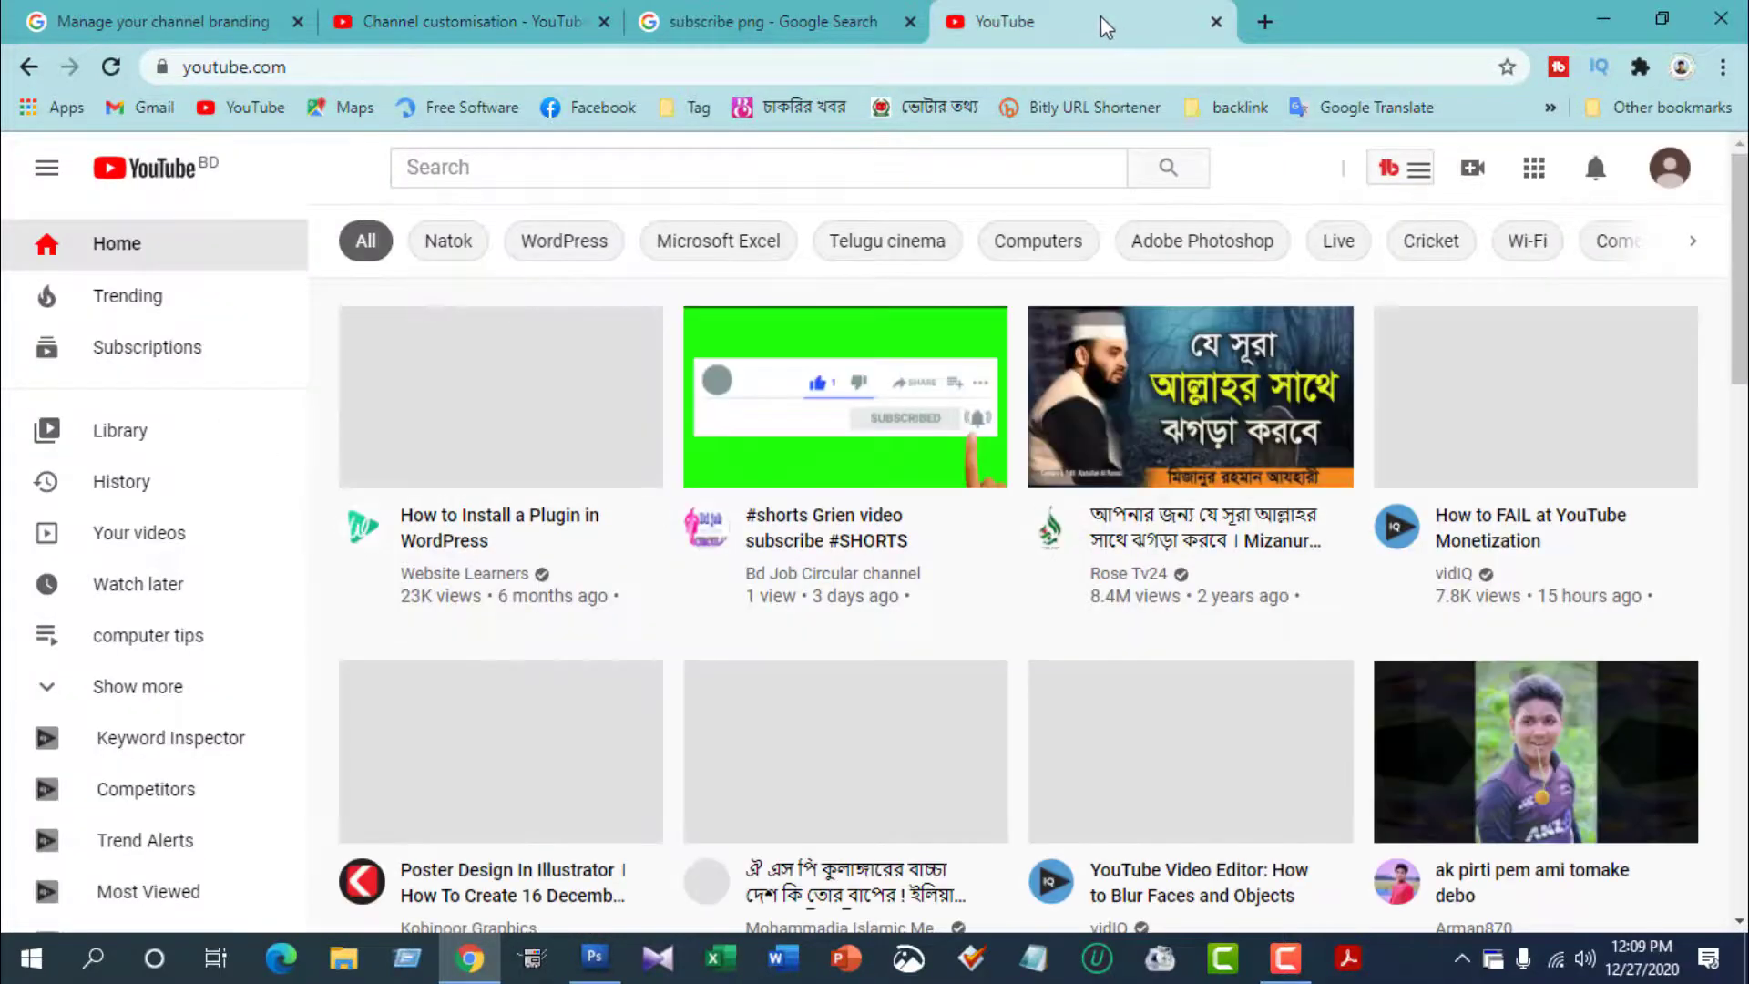
- Go to Your channel from the account menu and scroll down to the featured video
{"action": "left_click", "coordinate": [1670, 182]}
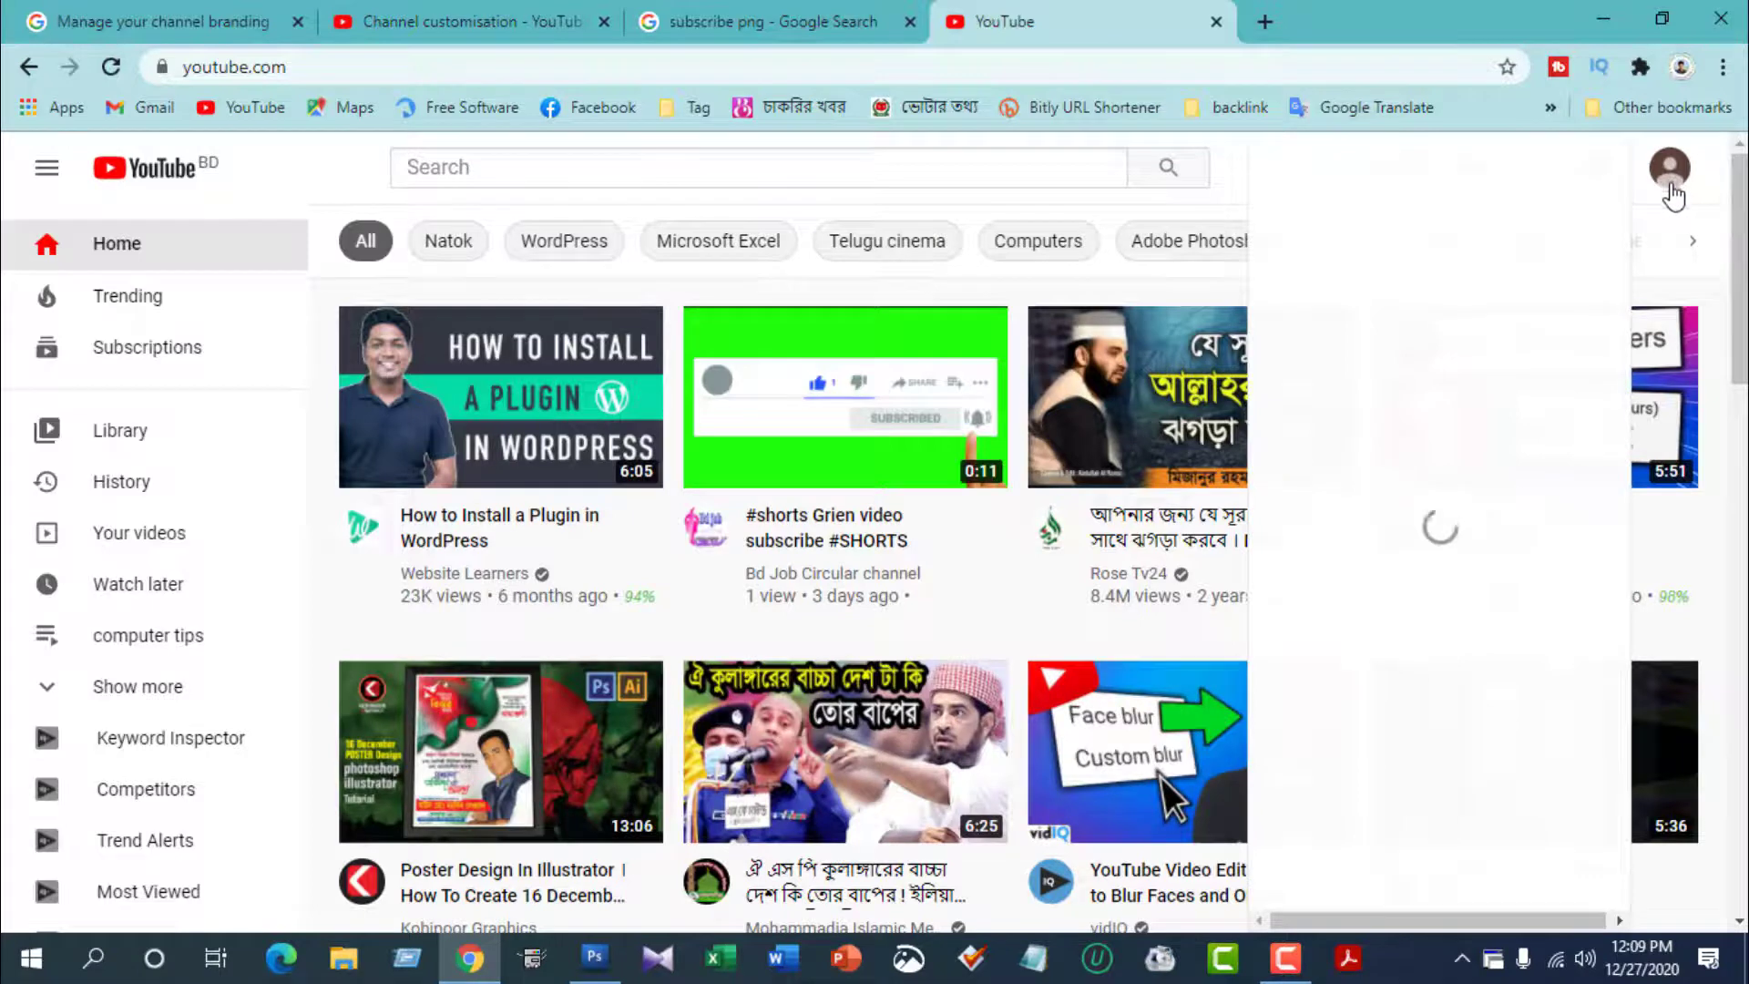
{"action": "left_click", "coordinate": [1357, 306]}
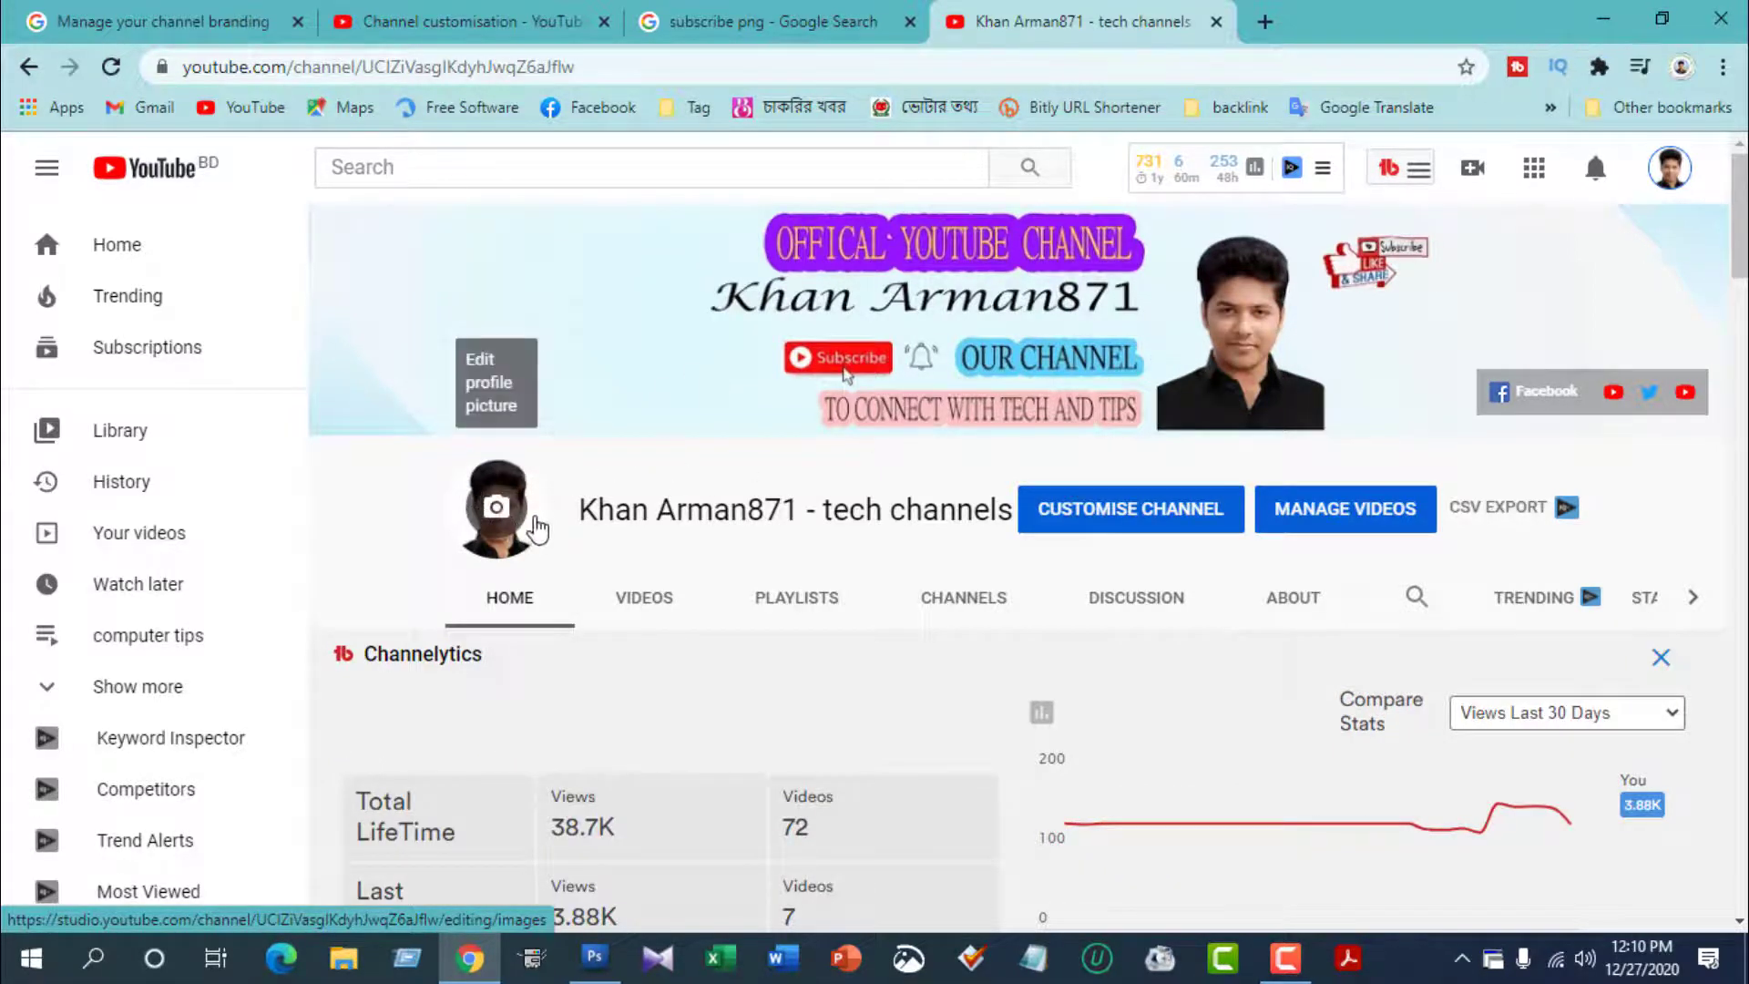
{"action": "scroll", "coordinate": [817, 469], "scroll_direction": "down", "scroll_amount": 2}
{"action": "scroll", "coordinate": [817, 469], "scroll_direction": "down", "scroll_amount": 8}
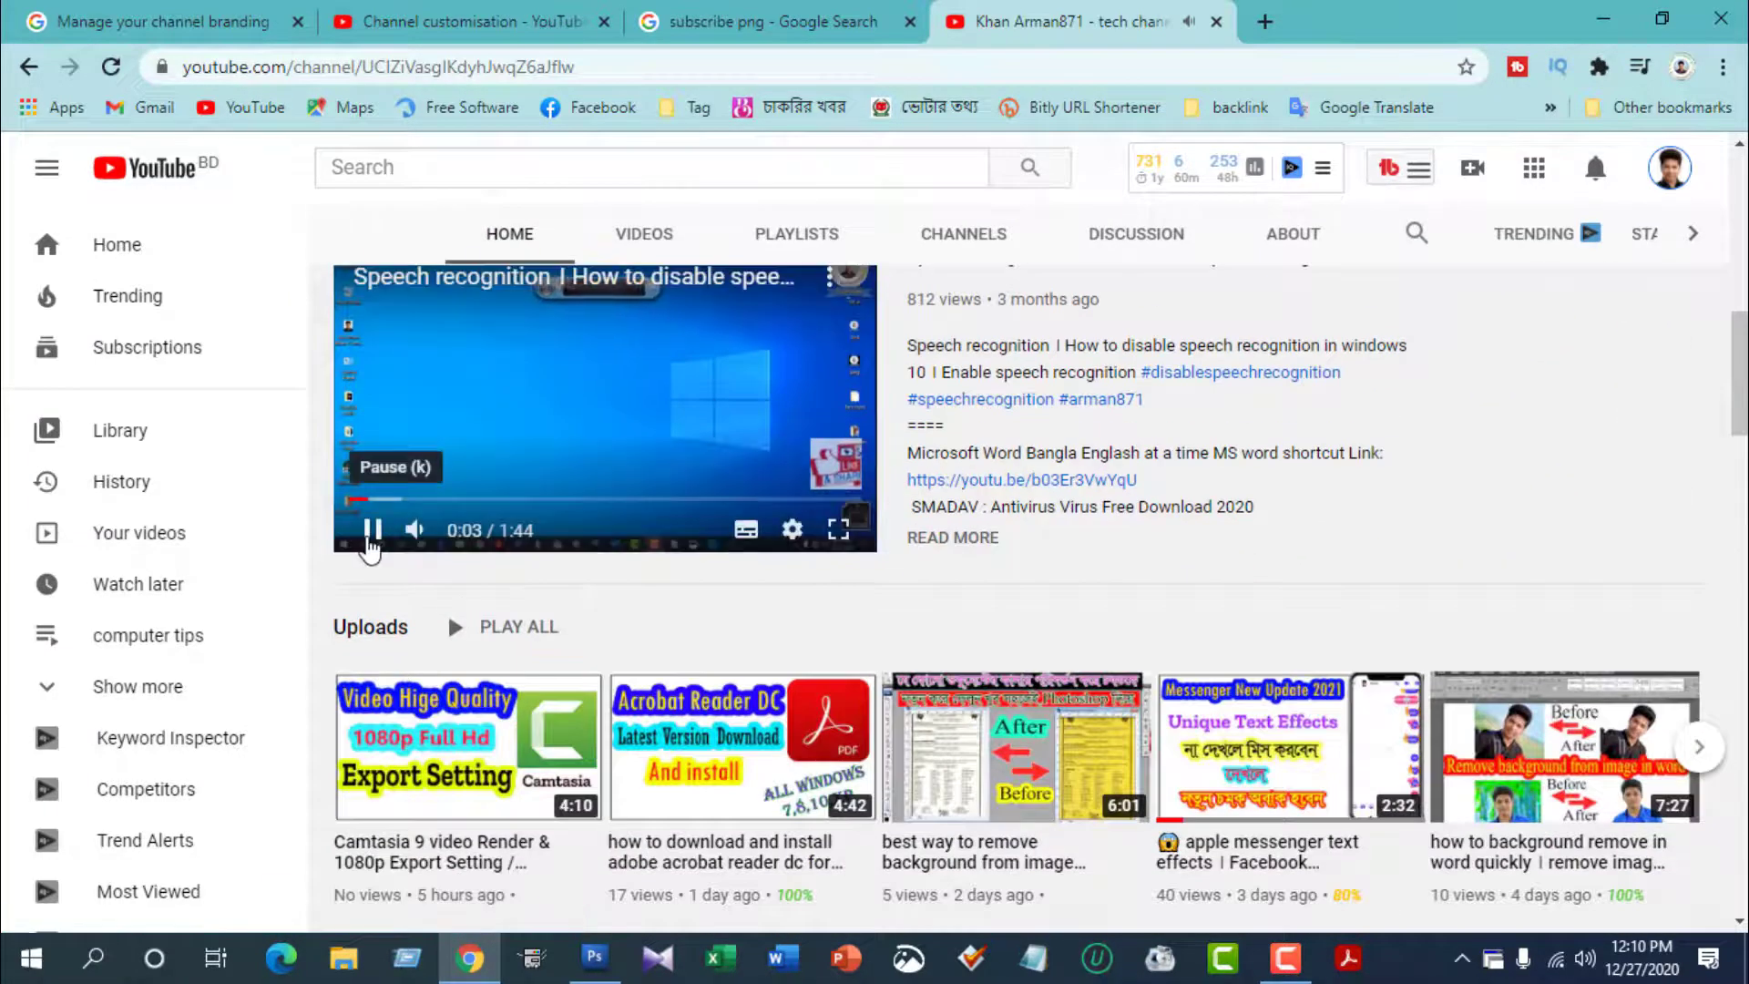
- Pause the featured video to inspect the like/share watermark, then scroll back to the banner
{"action": "left_click", "coordinate": [371, 531]}
{"action": "mouse_move", "coordinate": [831, 489]}
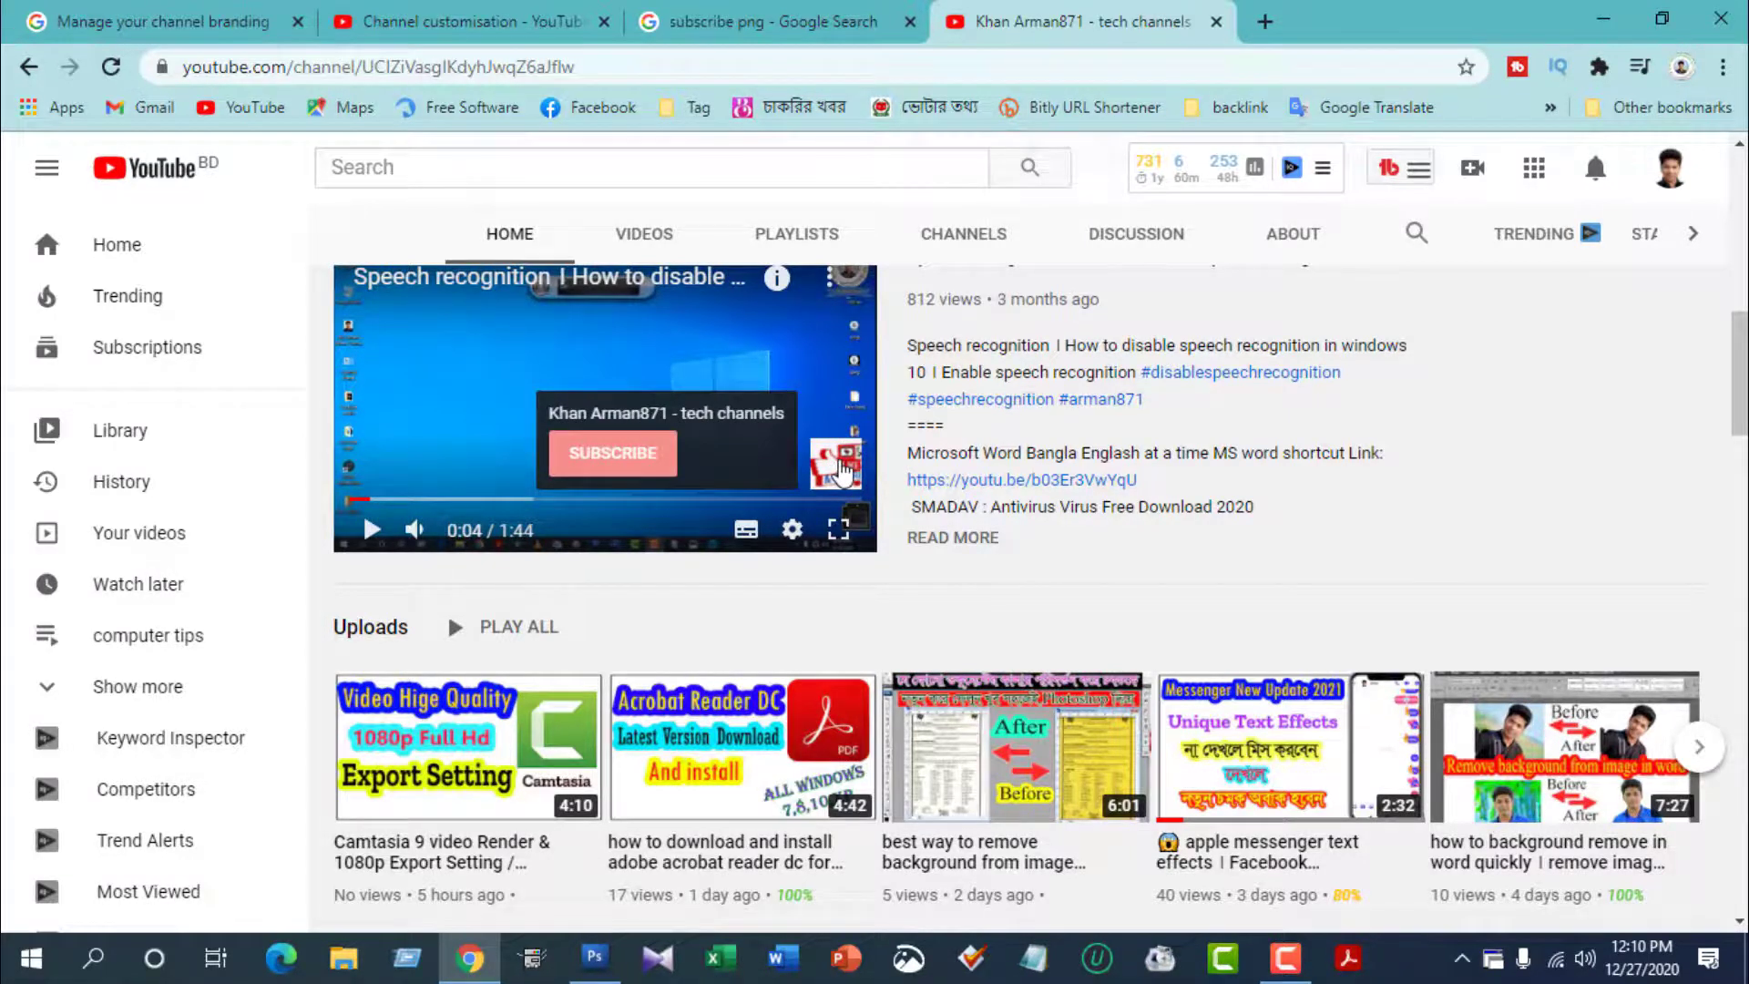
{"action": "scroll", "coordinate": [1257, 489], "scroll_direction": "up", "scroll_amount": 5}
{"action": "scroll", "coordinate": [1264, 490], "scroll_direction": "up", "scroll_amount": 2}
{"action": "scroll", "coordinate": [1264, 490], "scroll_direction": "up", "scroll_amount": 4}
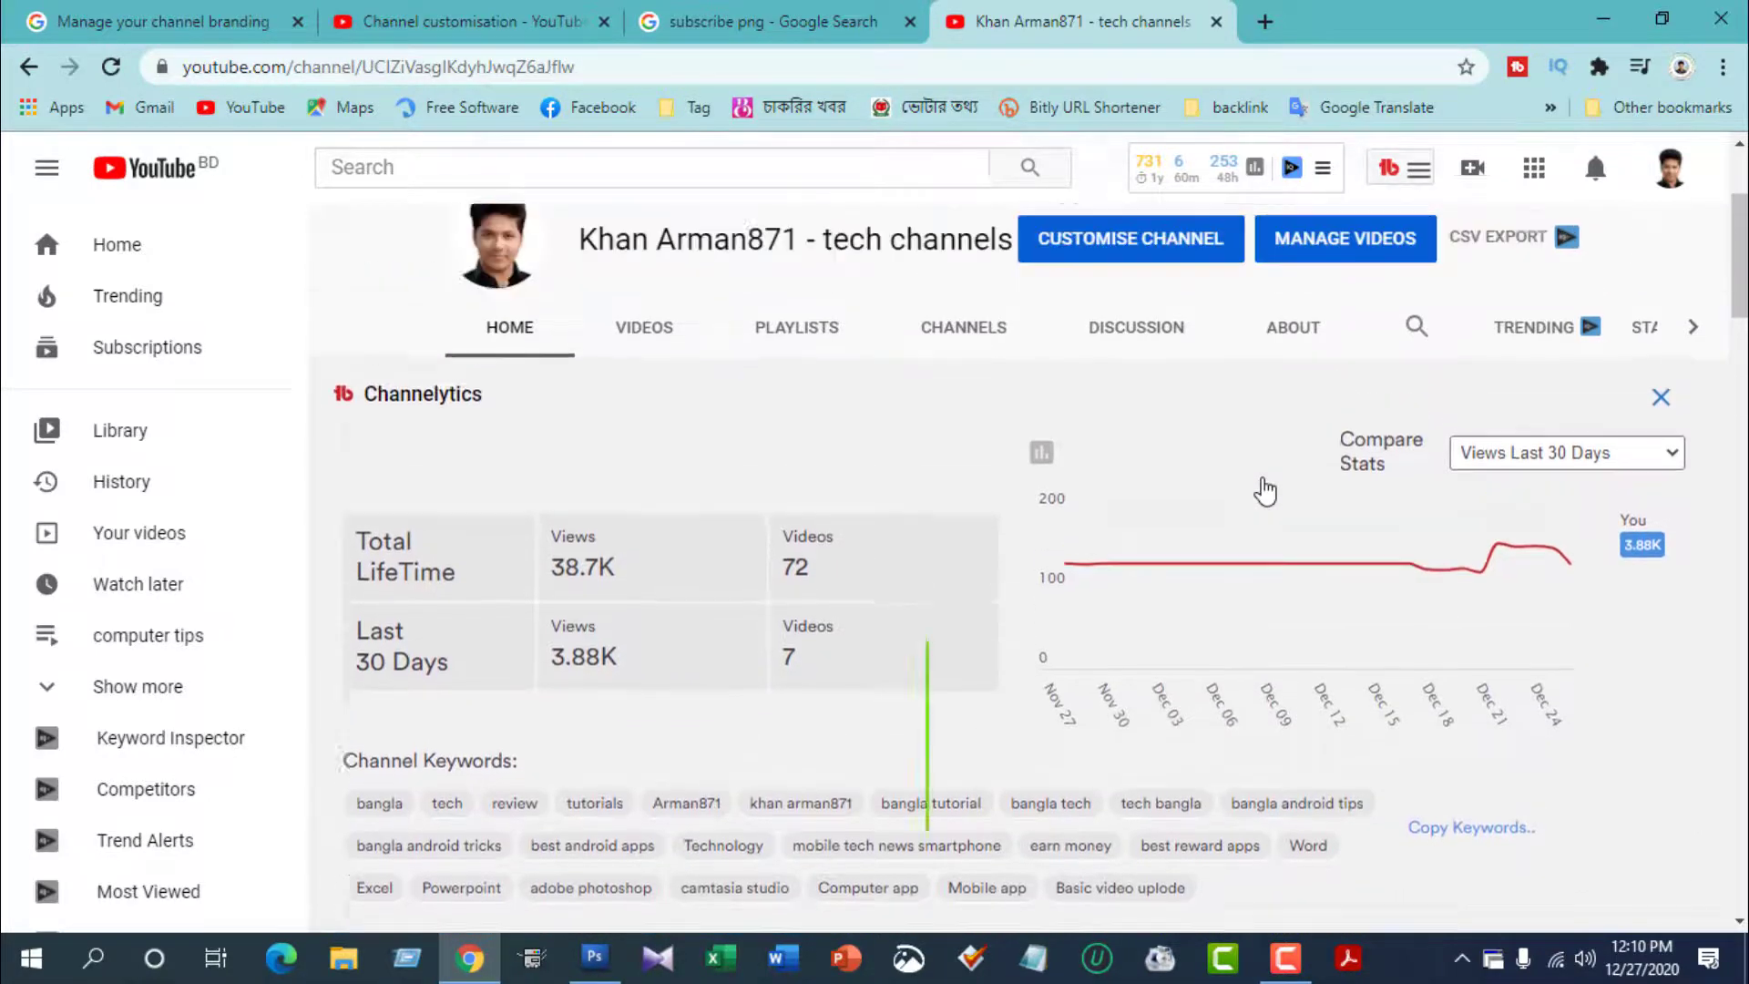